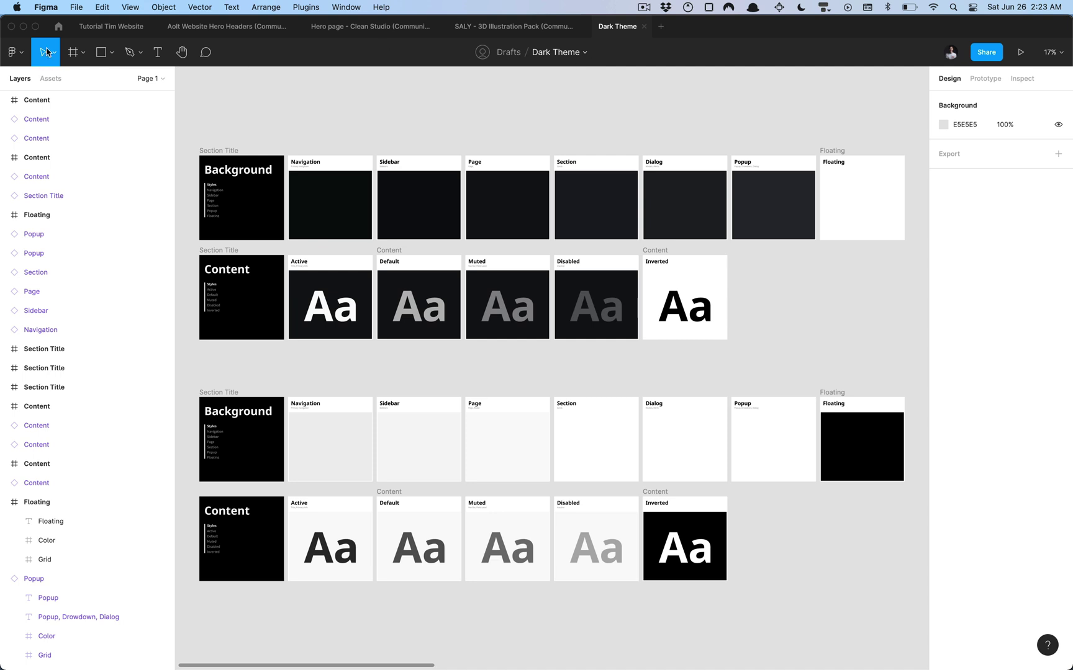
- Search Community plugins for 'themer' and open the Themer plugin's detail page
left_click(59, 27)
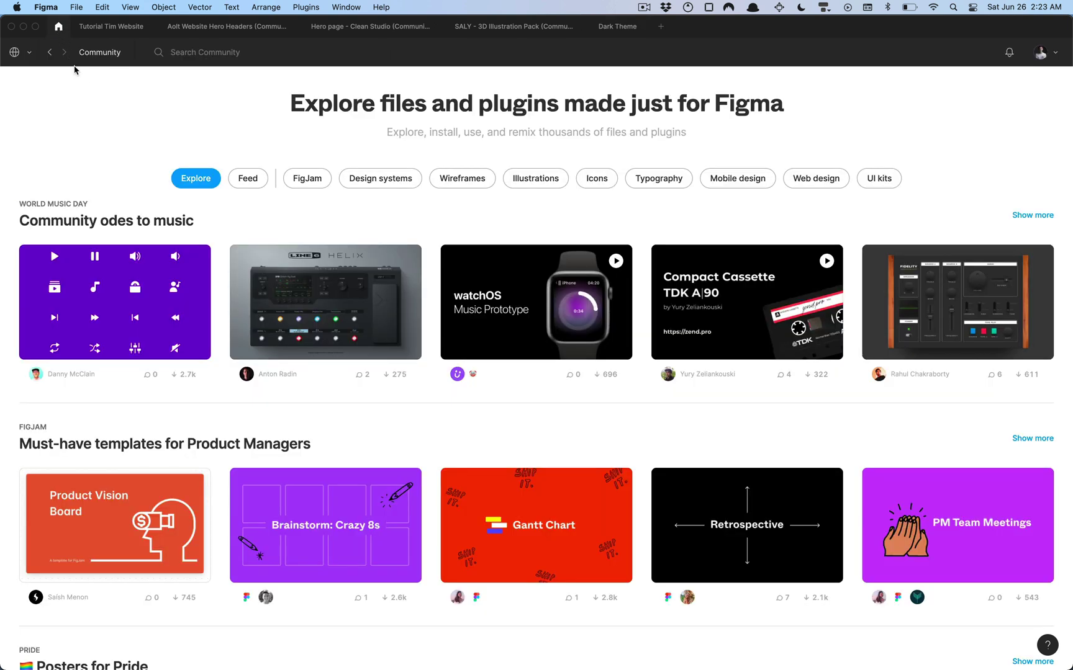
left_click(28, 54)
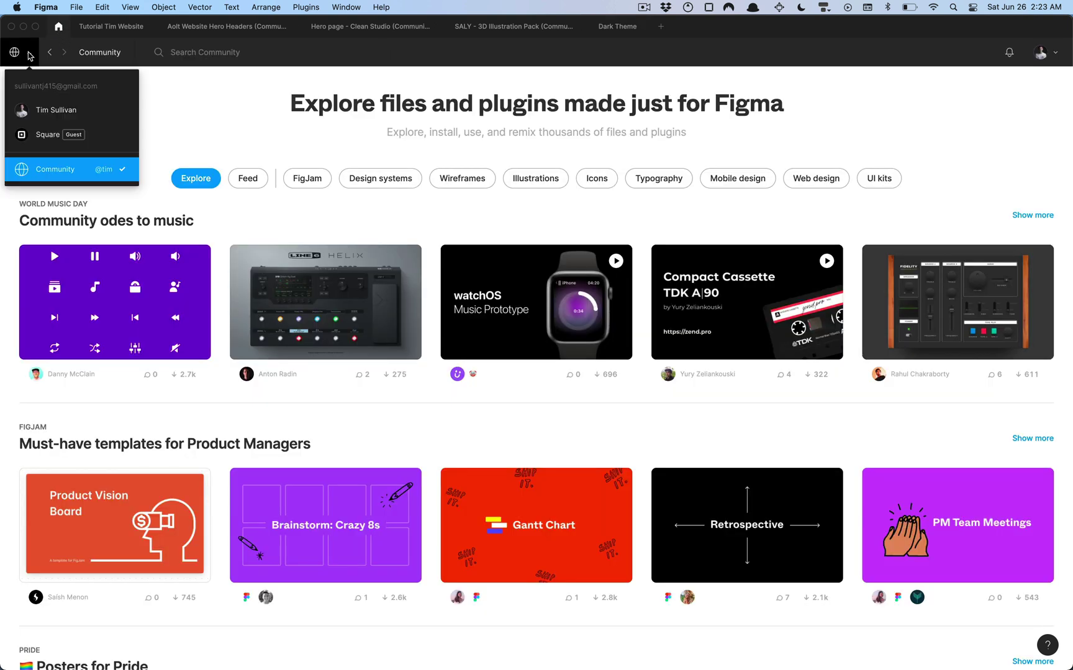
left_click(55, 172)
left_click(206, 53)
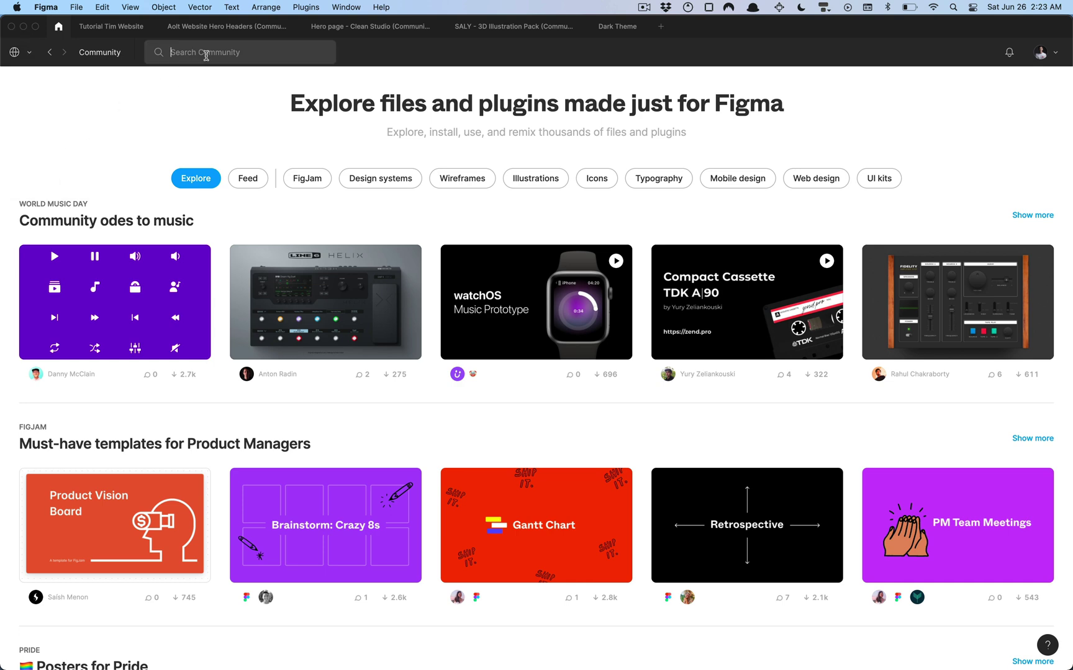
type("themer")
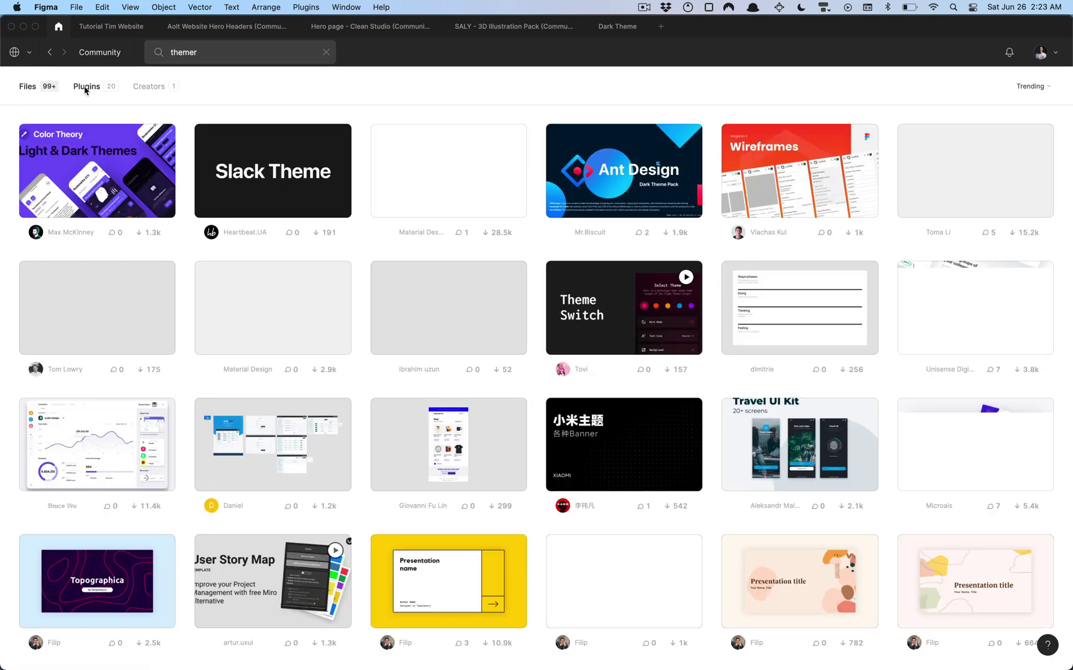
left_click(85, 88)
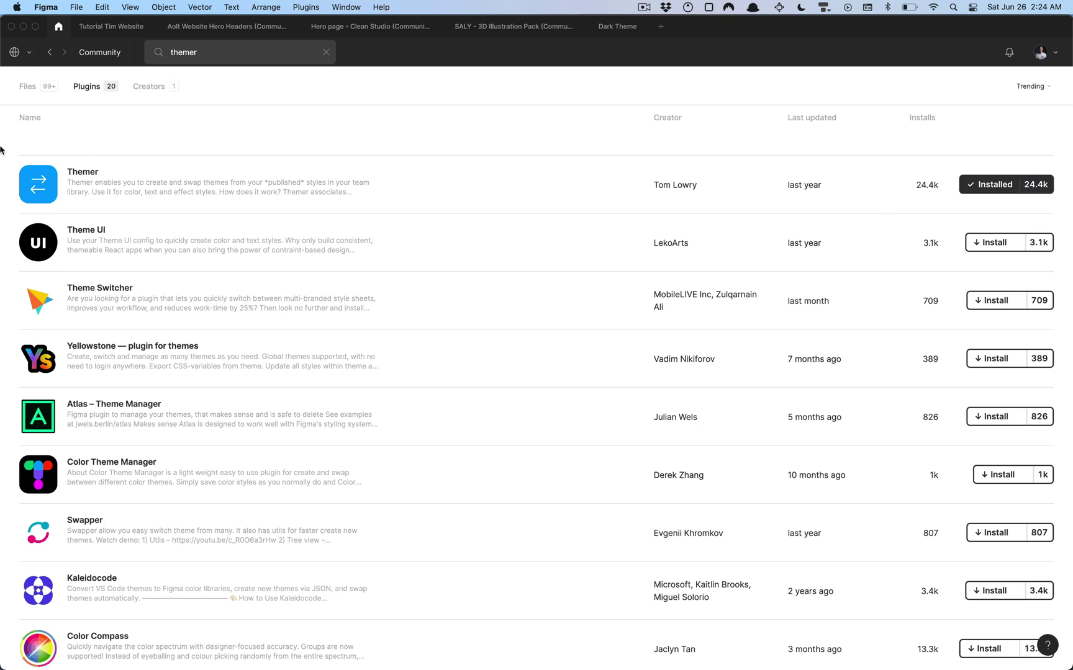
left_click(94, 172)
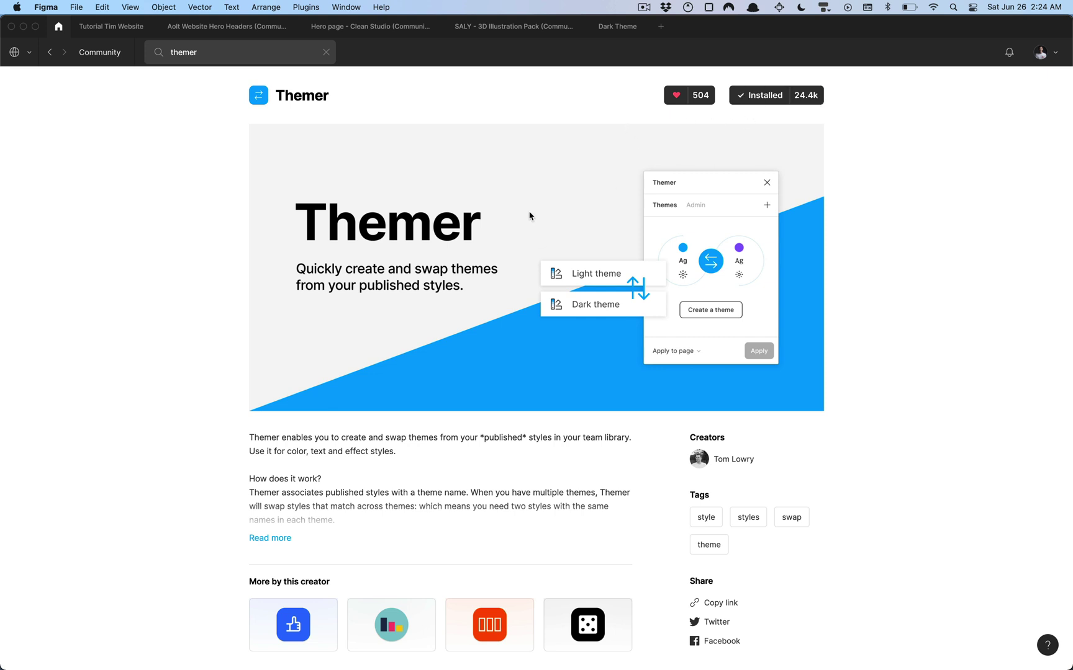
- Switch from Figma to Firefox showing the JSONBin.io home page
key("super+Tab")
key("super+Tab")
key("super+shift+Tab")
key("super+shift+Tab")
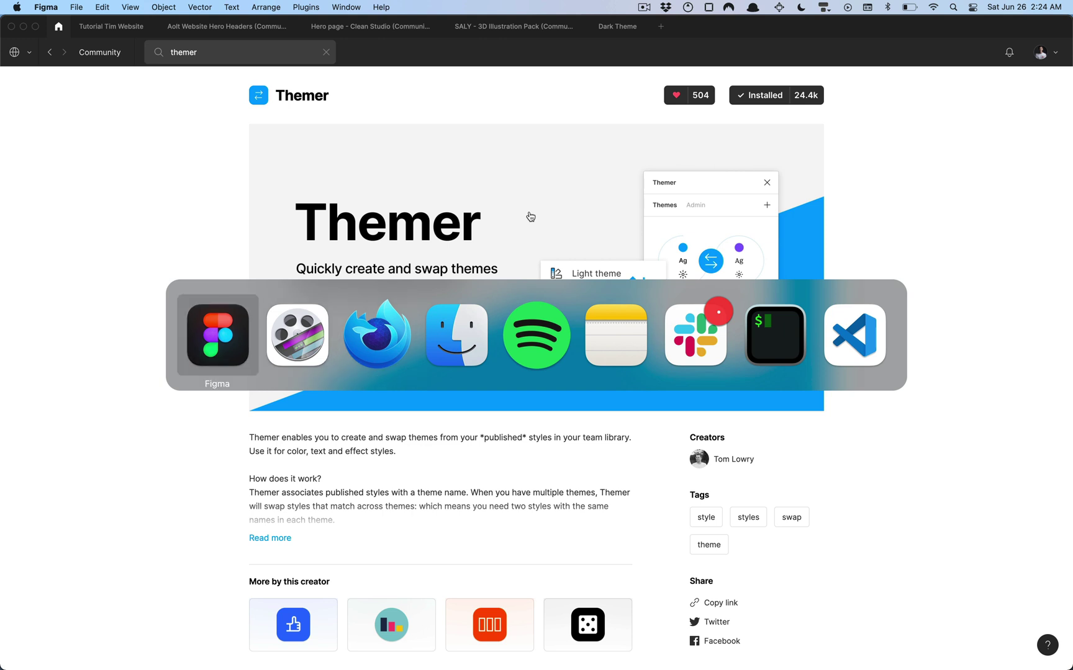
key("super+Tab")
key("super+shift+Tab")
key("super+Tab")
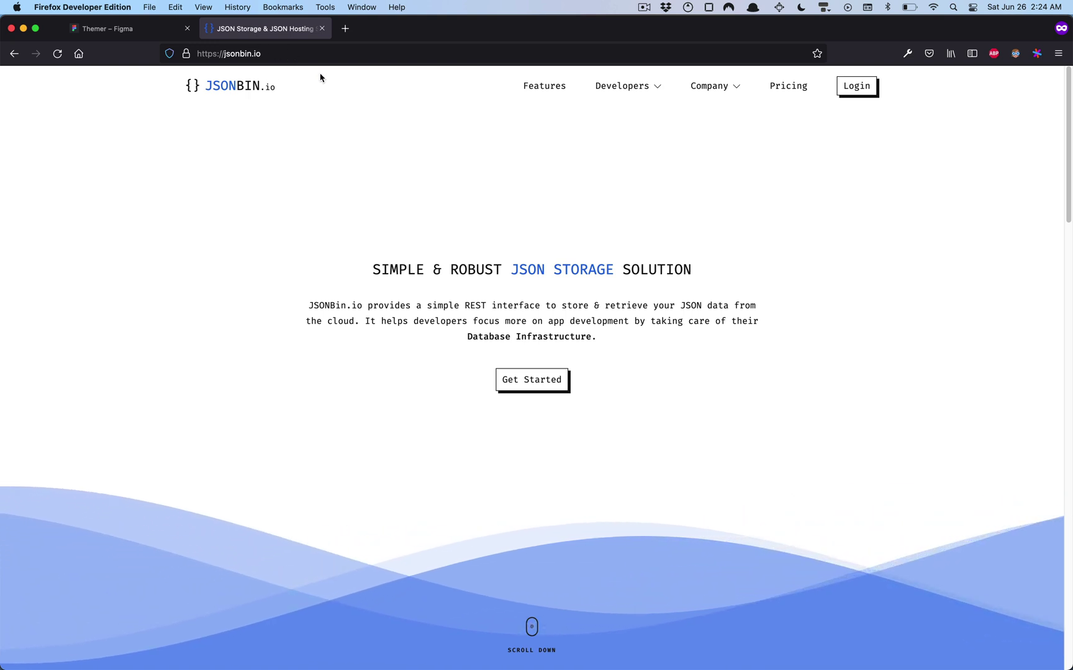
- Log in to JSONBin.io with GitHub, view the API Keys page, then return to Figma
left_click(860, 87)
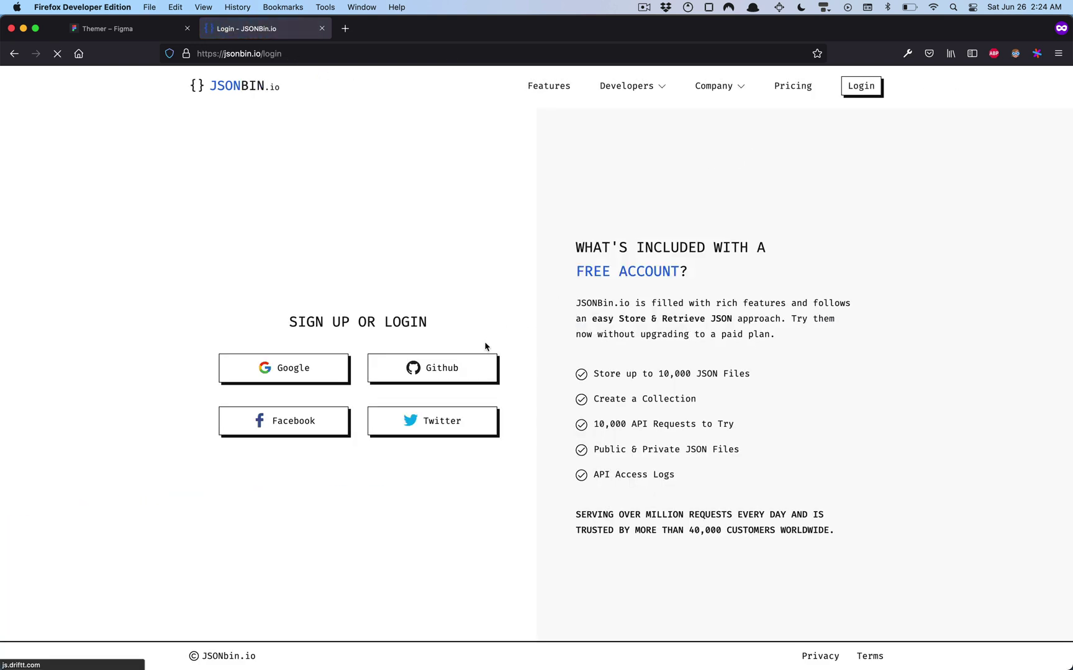
left_click(442, 364)
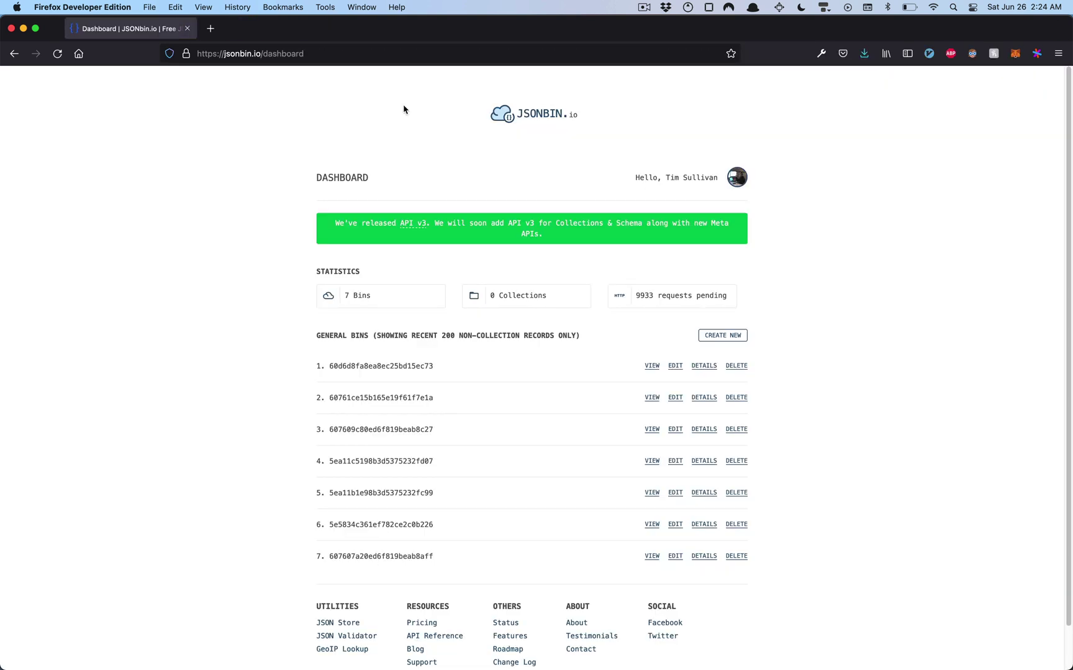
left_click(737, 180)
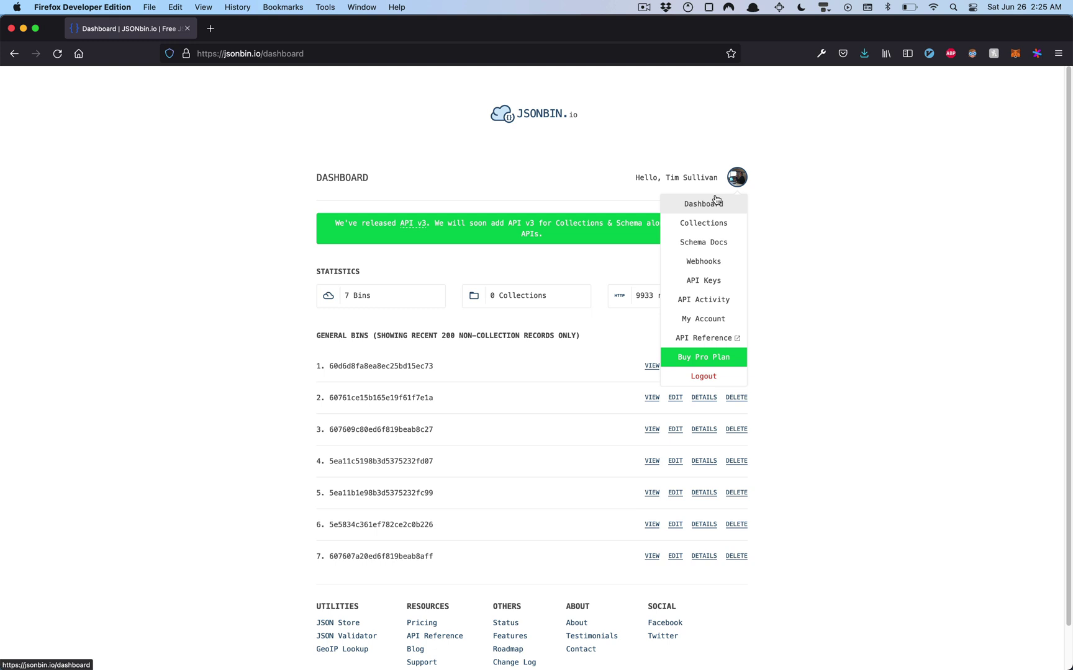
left_click(724, 280)
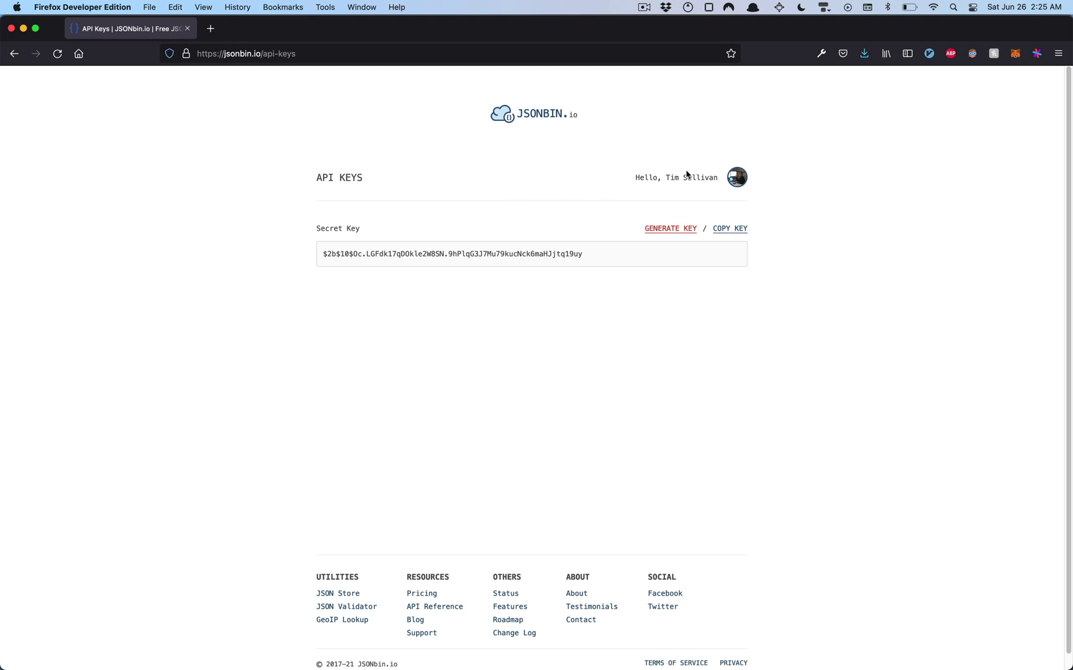
key("super+Tab")
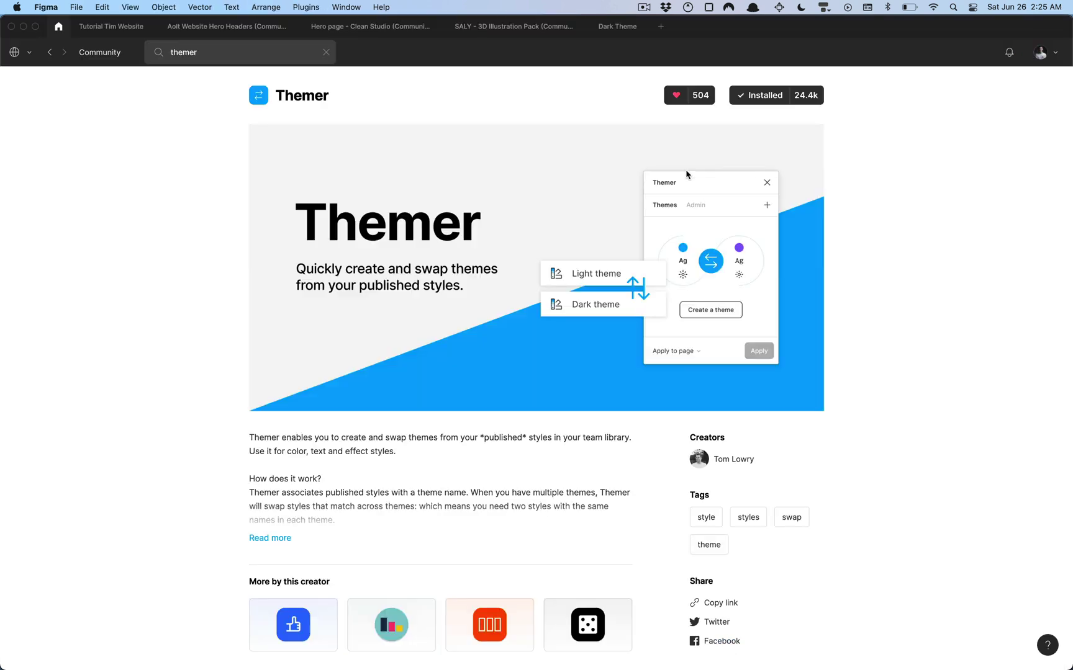
- Return to the Dark Theme file and select the dark, then light, frames before clearing the selection
left_click(611, 26)
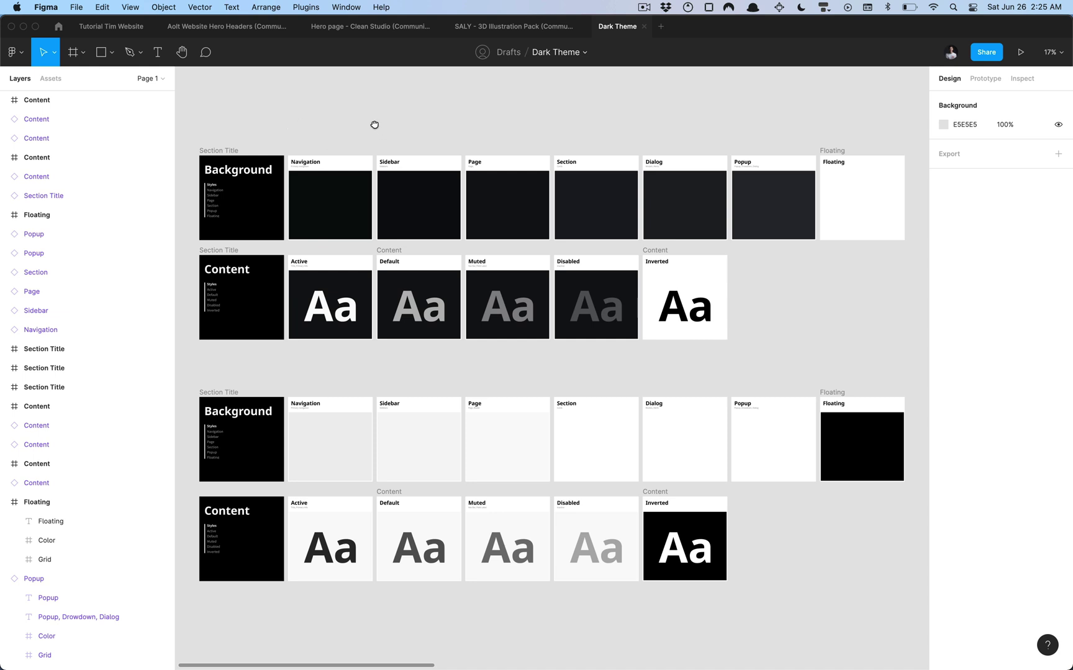
left_click_drag(373, 122, 379, 113)
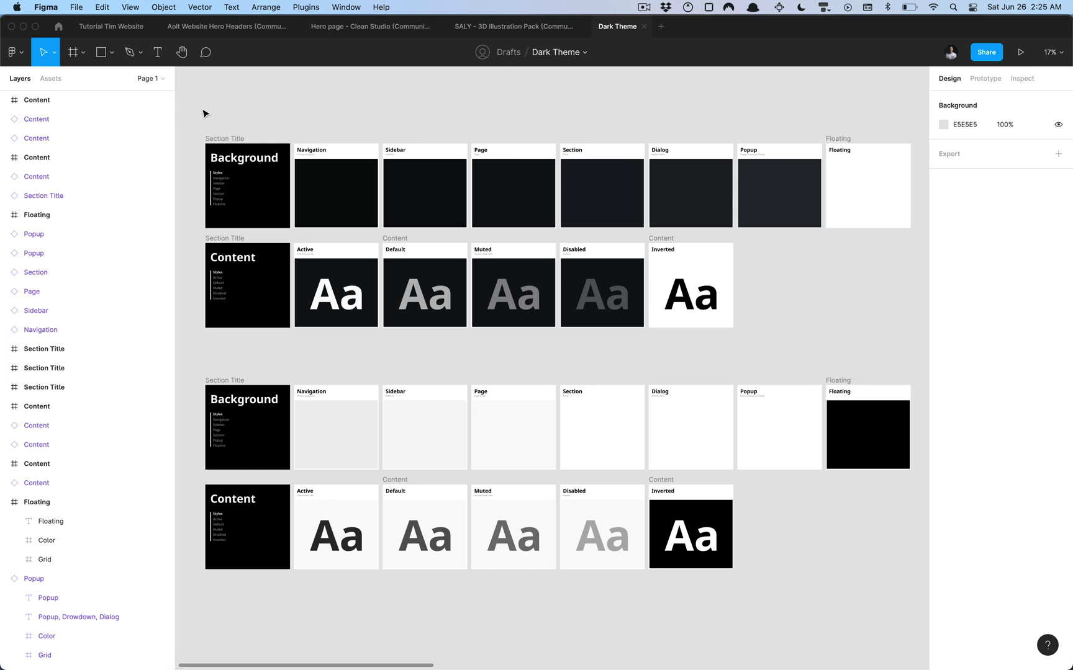
left_click_drag(203, 114, 905, 361)
scroll(713, 332, "left", 3)
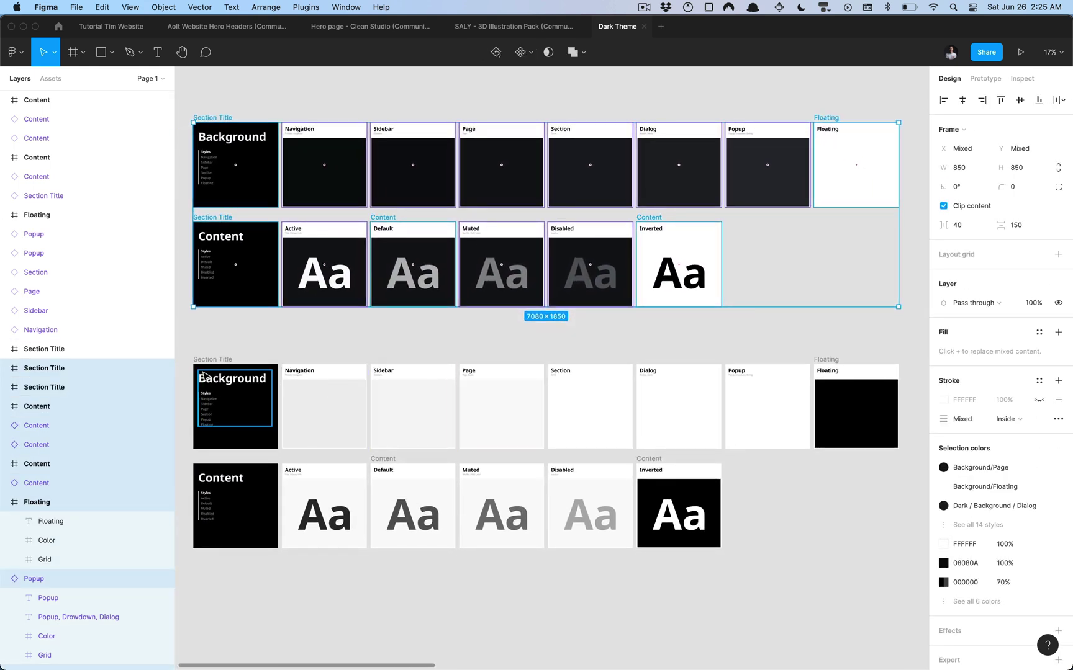
left_click_drag(185, 343, 917, 582)
left_click(440, 326)
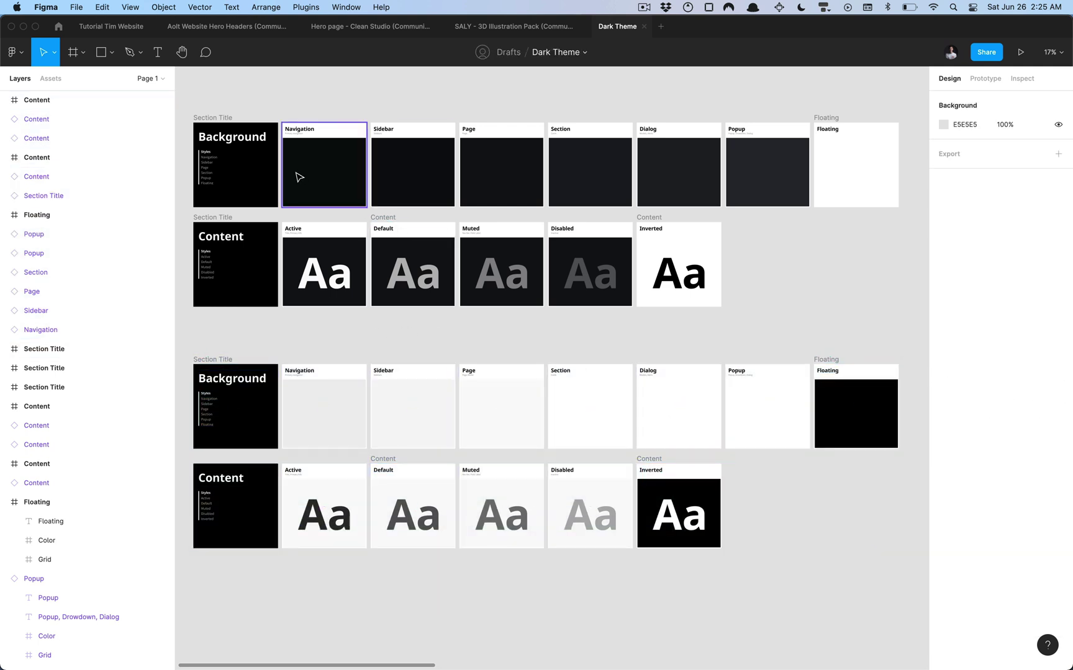
- Zoom the canvas to about 28% so the dark Background and Content rows fill the view
scroll(299, 177, "left", 3)
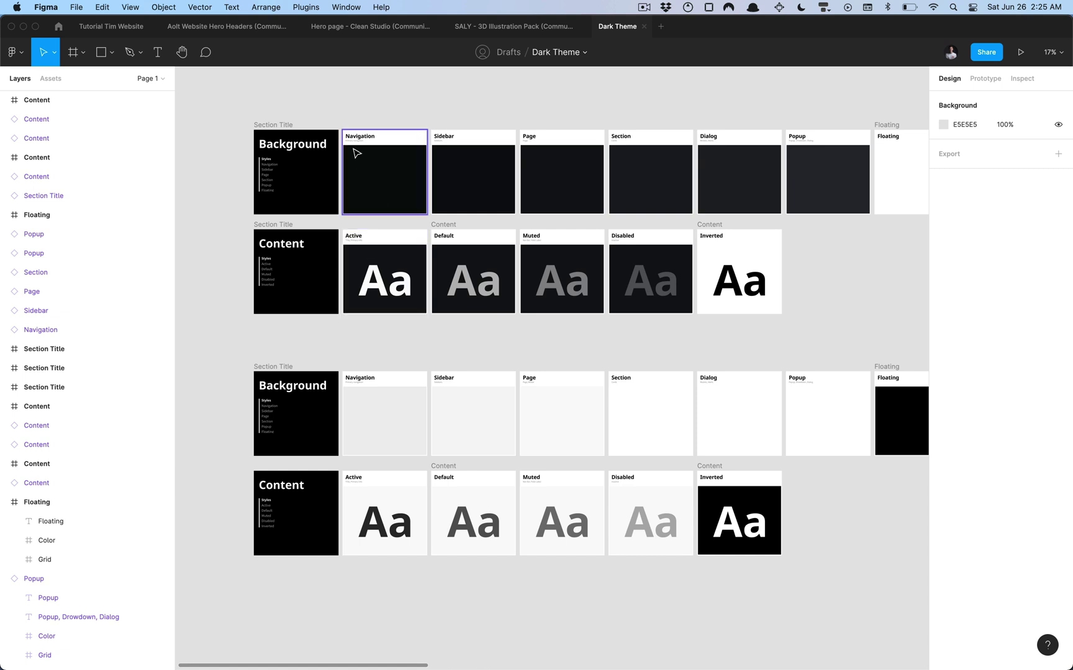
scroll(273, 131, "up", 5)
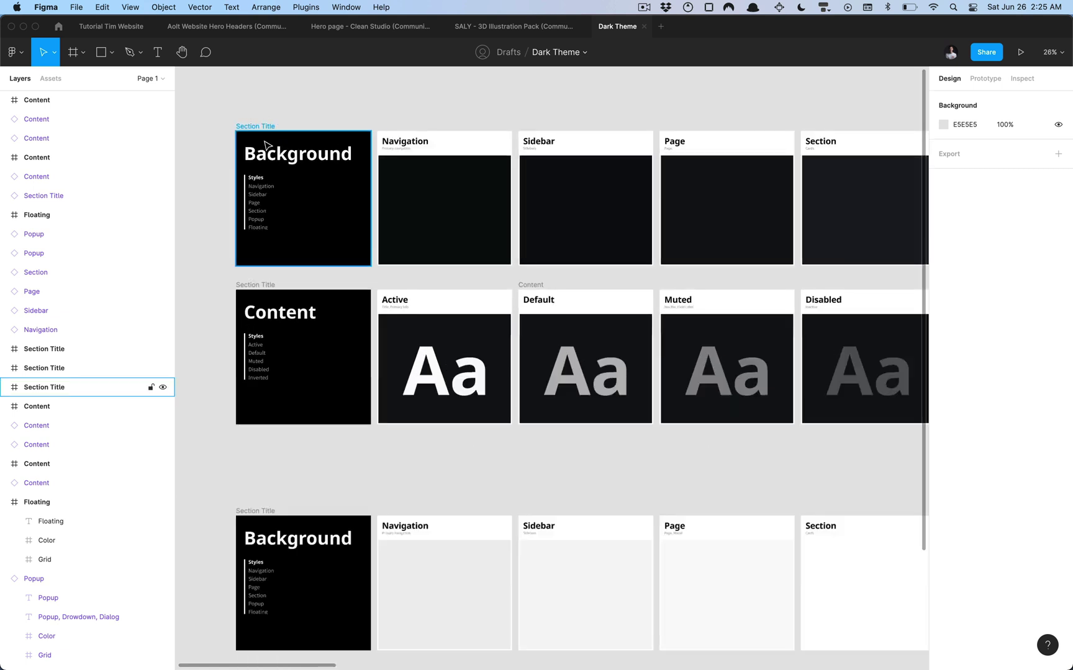
scroll(271, 146, "up", 3)
mouse_move(587, 201)
left_mouse_down()
mouse_move(461, 206)
mouse_move(567, 195)
left_mouse_up()
scroll(565, 206, "right", 5)
scroll(474, 206, "down", 2)
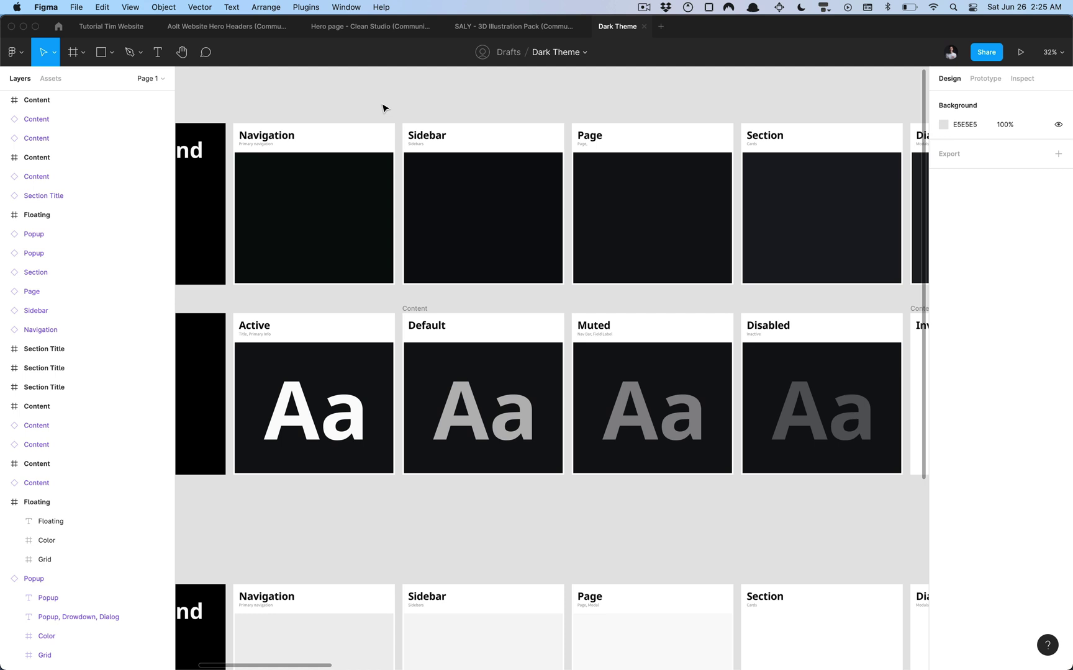
scroll(480, 117, "right", 10)
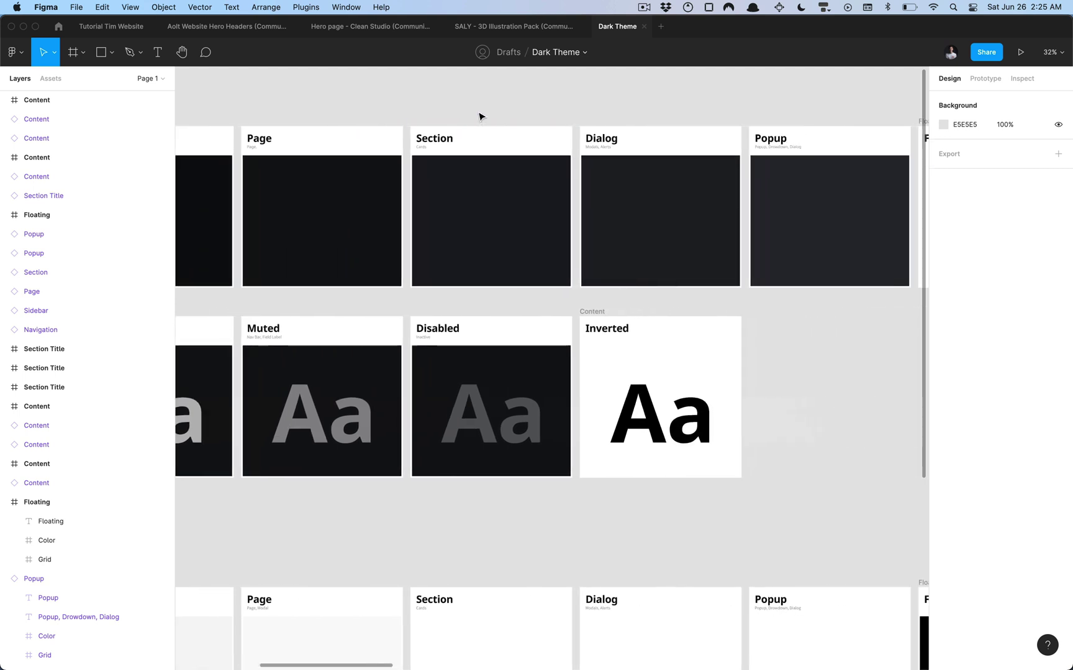
scroll(419, 93, "left", 12)
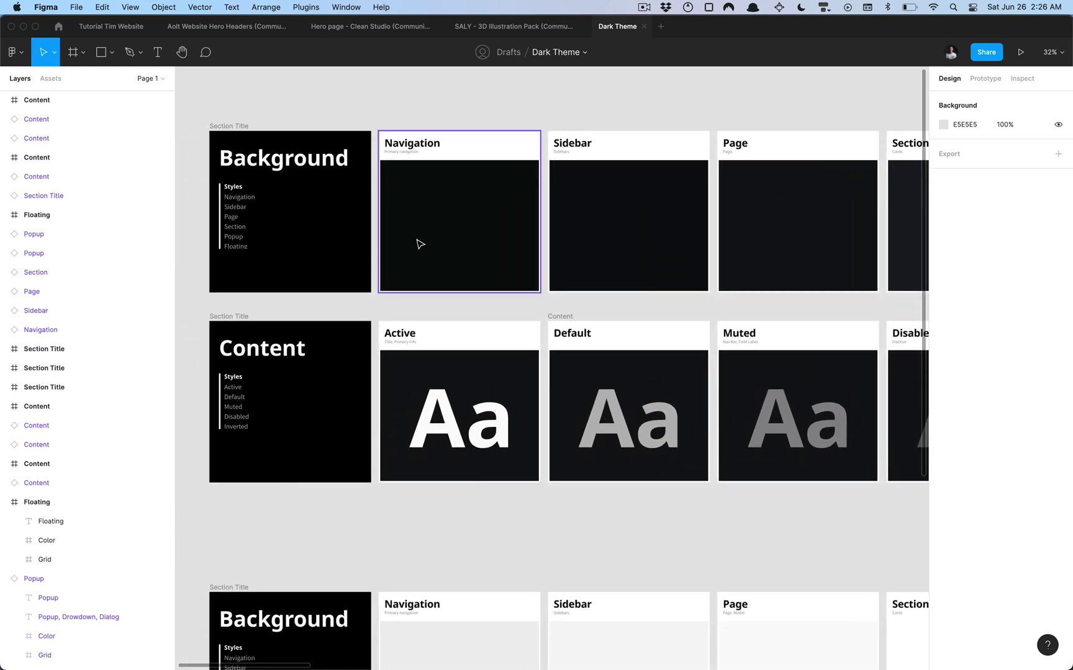
scroll(420, 243, "down", 4)
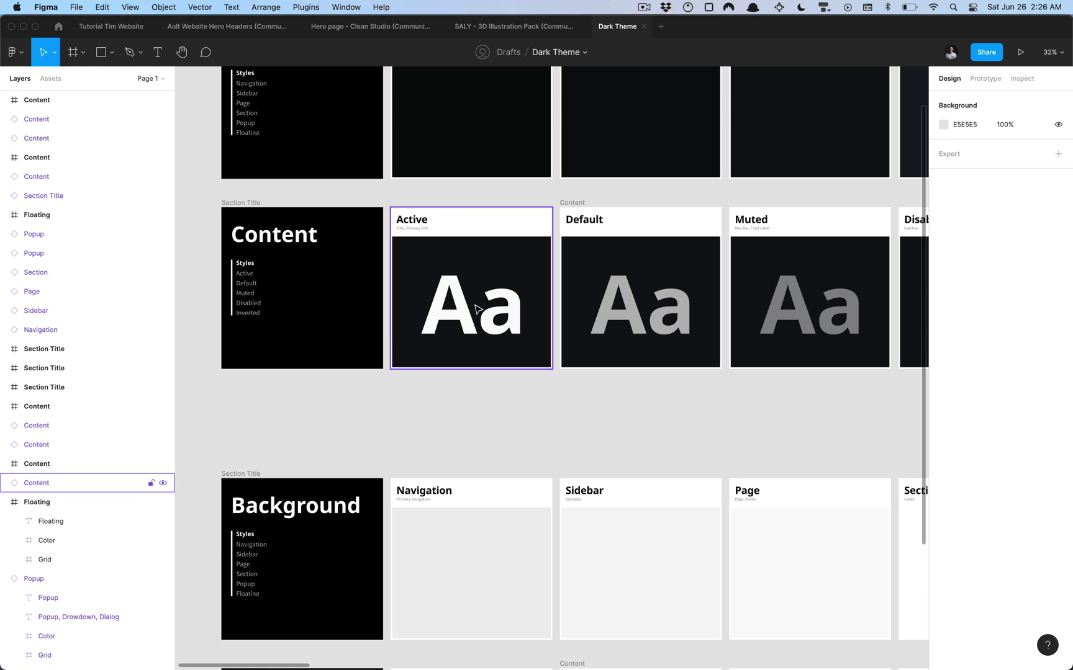
scroll(484, 310, "right", 1)
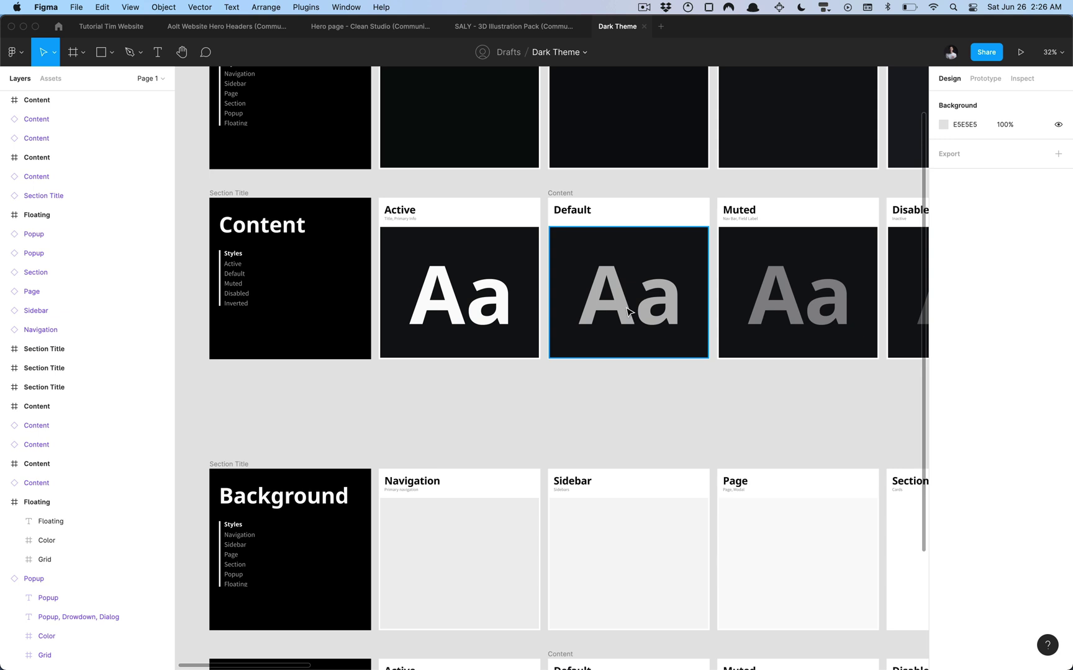
scroll(627, 310, "right", 6)
scroll(627, 310, "left", 5)
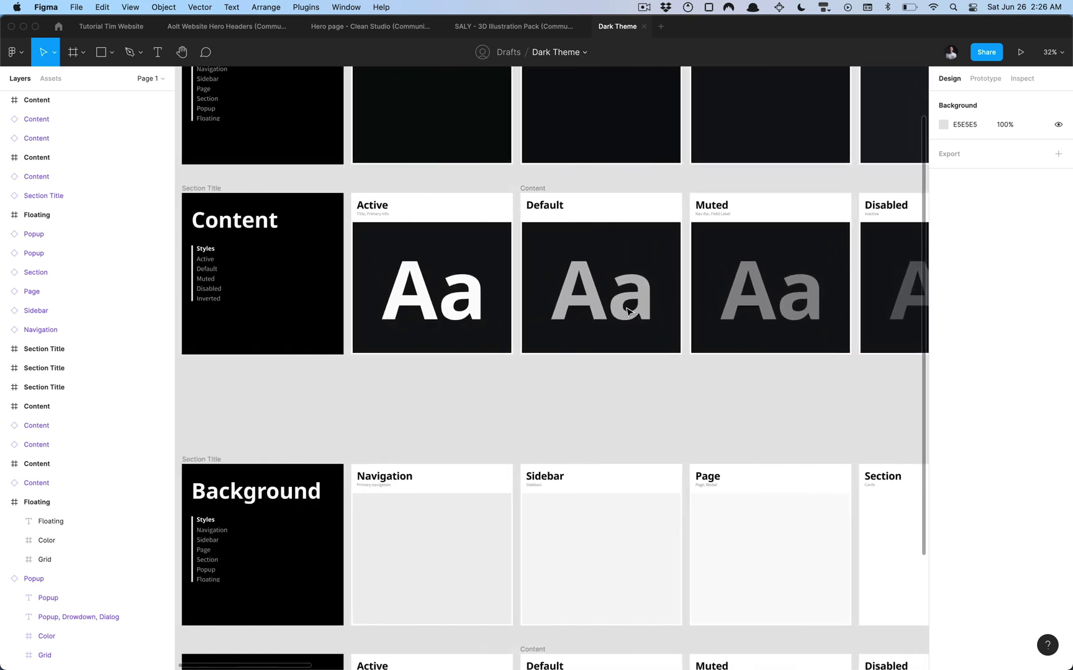
scroll(627, 310, "left", 4)
scroll(627, 311, "down", 2)
scroll(489, 292, "down", 4)
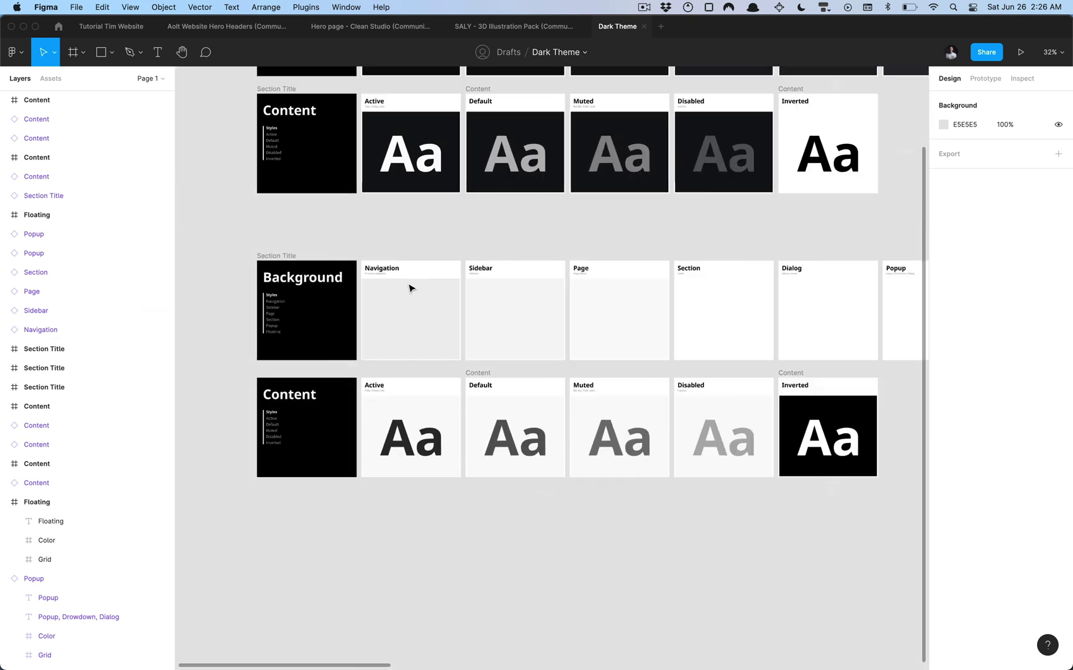
scroll(564, 296, "up", 5)
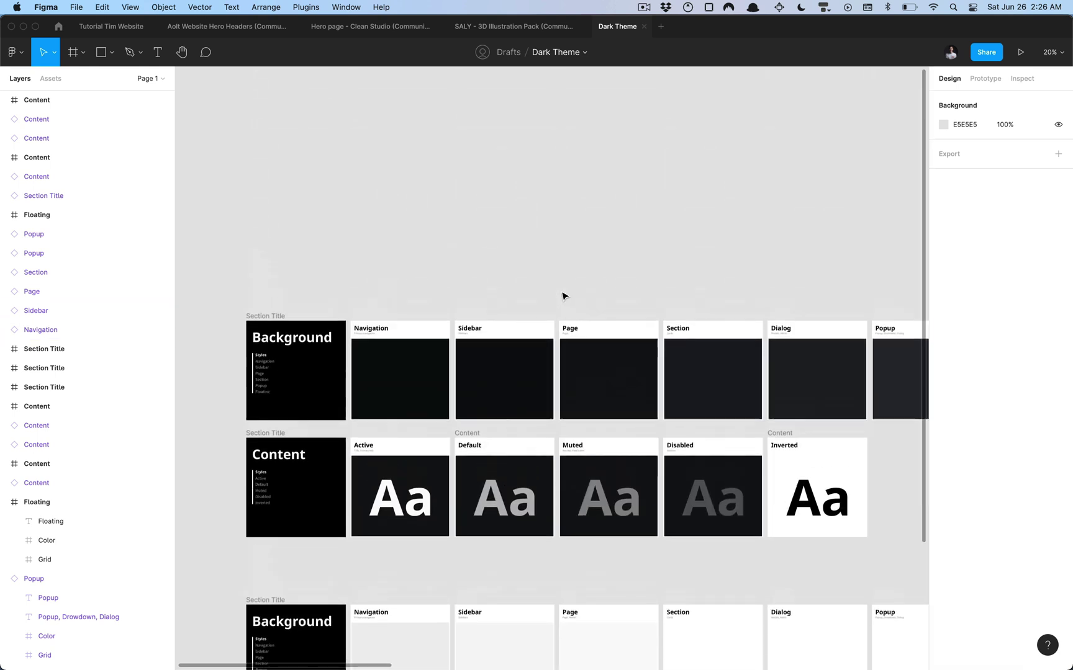
scroll(563, 296, "down", 1)
scroll(564, 296, "up", 3)
scroll(564, 296, "left", 2)
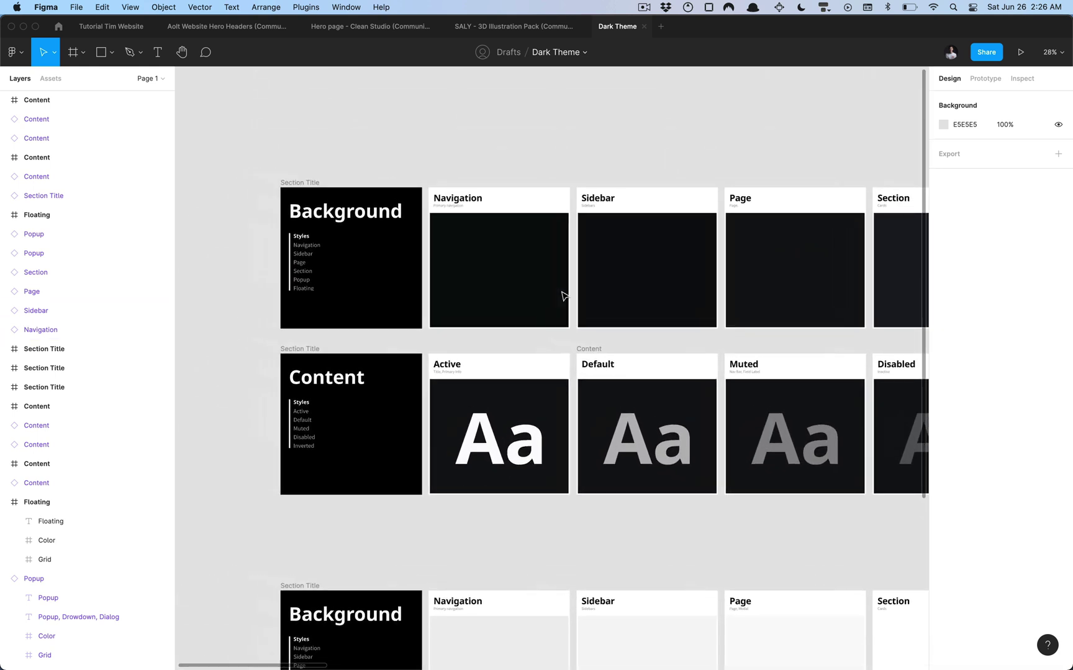
scroll(563, 296, "left", 2)
scroll(563, 296, "up", 1)
- Save the Navigation card's Color layer fill as the colour style 'Dark/Background/Navigation'
left_click(528, 272)
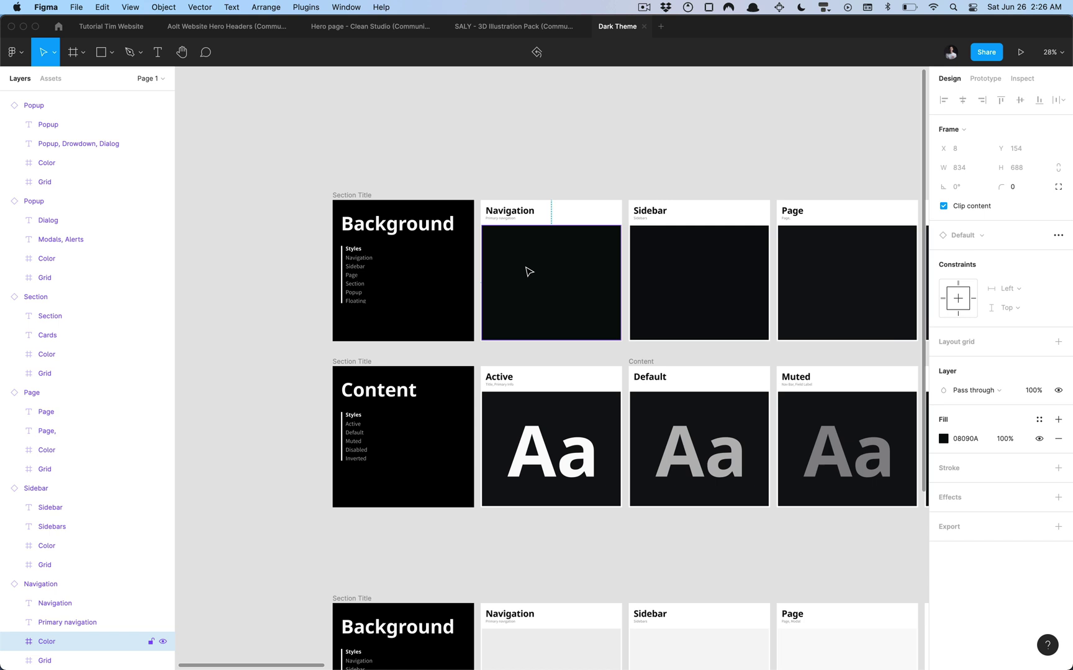
left_click(1037, 421)
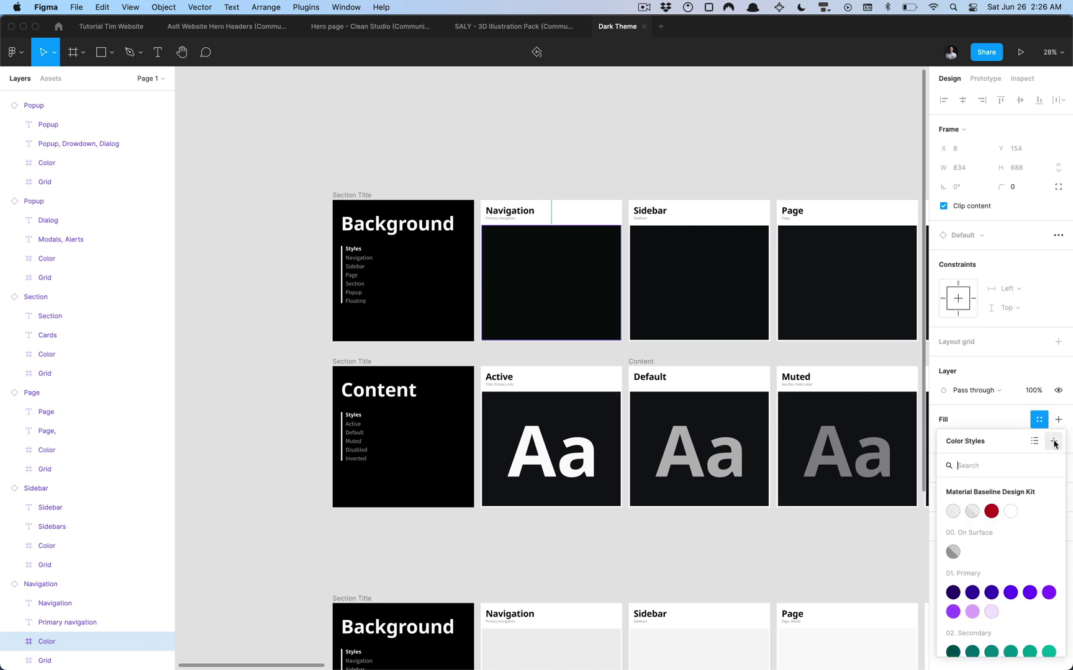
left_click(1053, 442)
type("D")
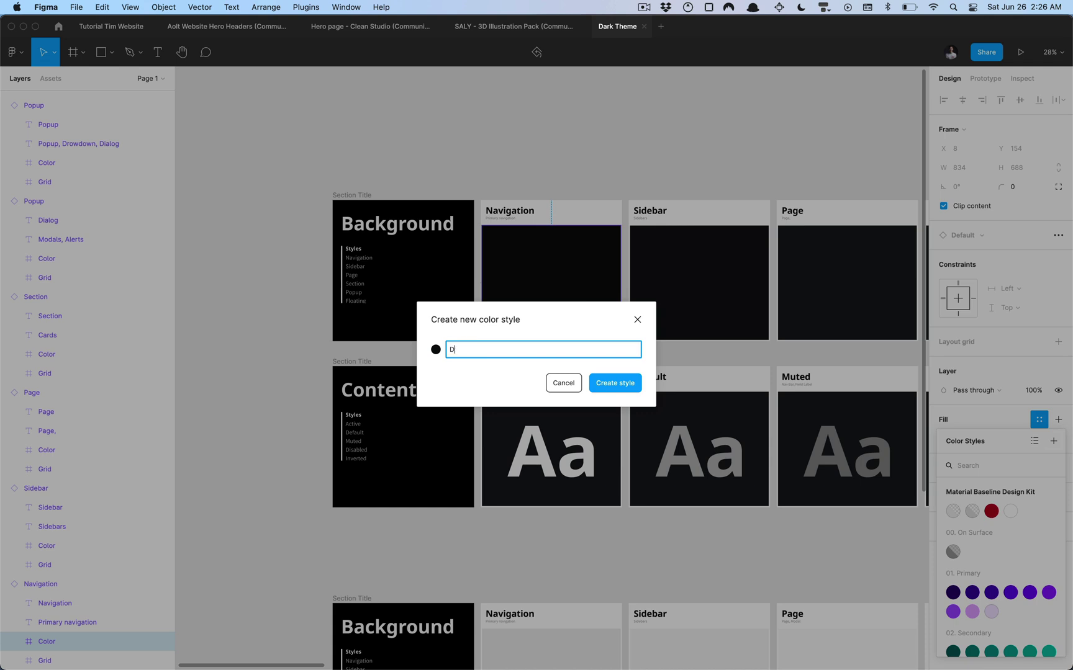
type("ark /")
key("cmd+a")
key("cmd+c")
key("Right")
key("super+shift+Left")
key("super+c")
key("Return")
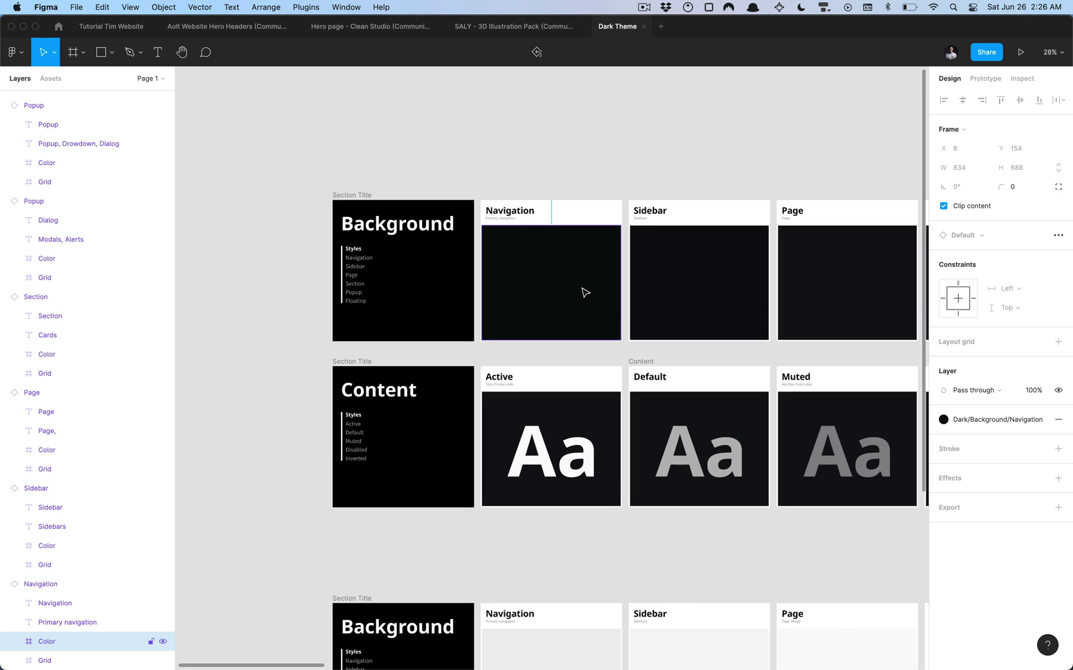
- Deselect the card and check the new style in the Dark Background group
left_click(706, 132)
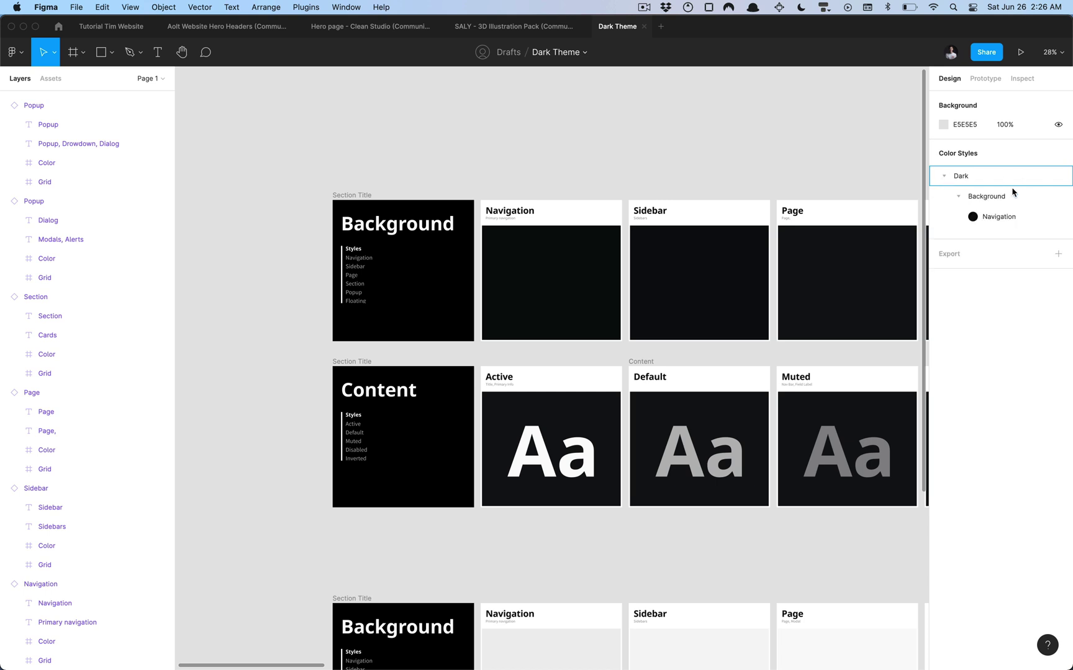
left_click(958, 197)
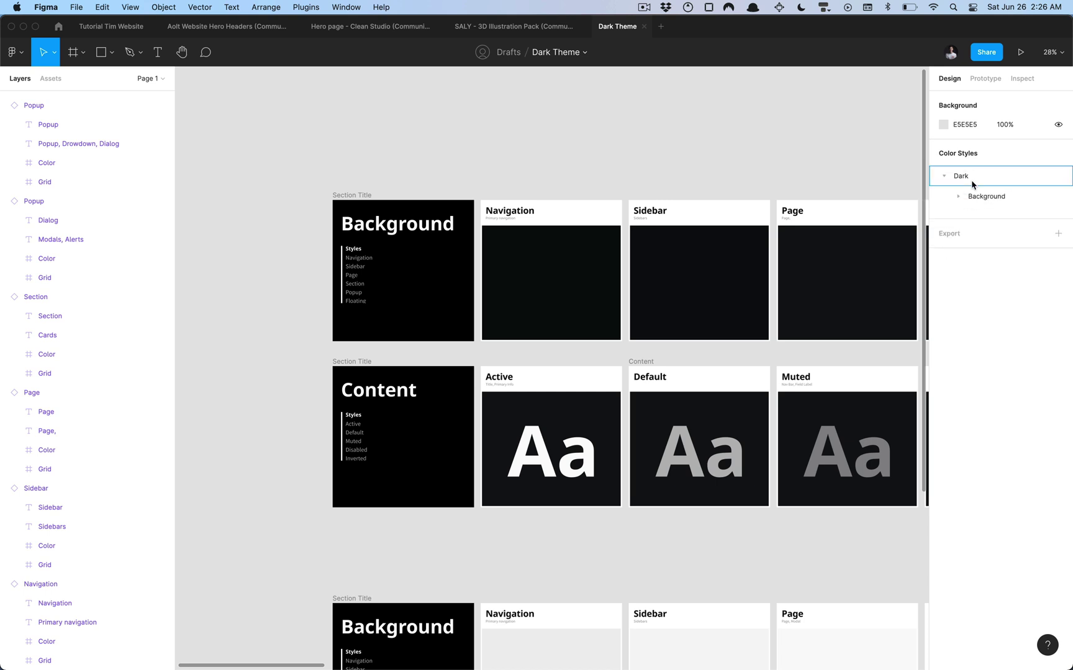
left_click(959, 199)
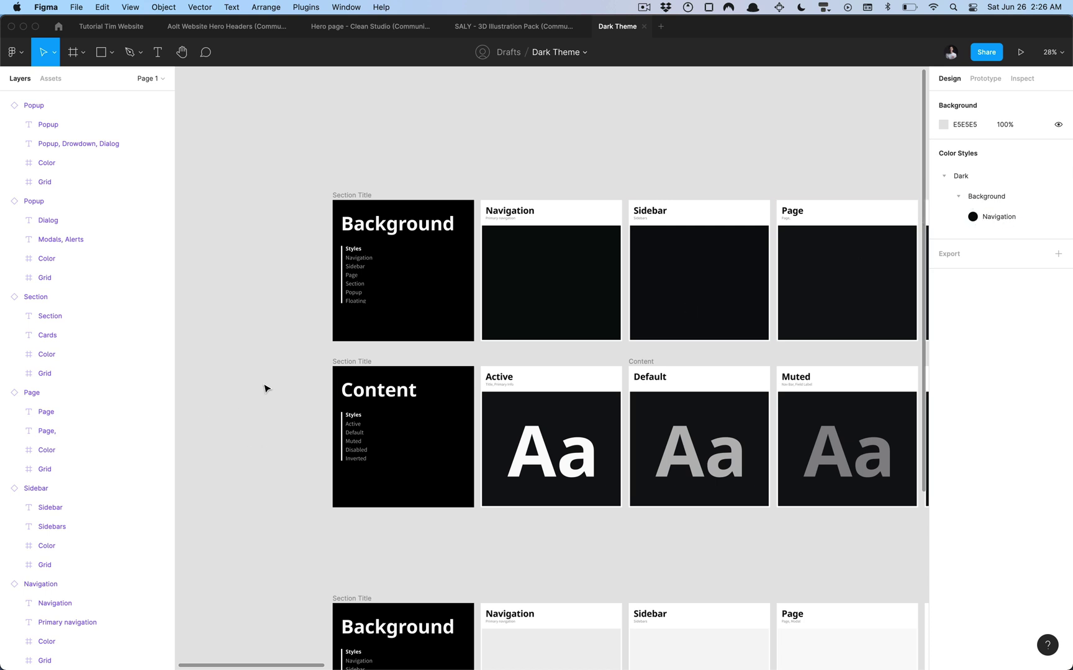
- Save the Active card's white Aa text fill as the colour style 'Dark/Content/Active'
left_click_drag(363, 362, 321, 283)
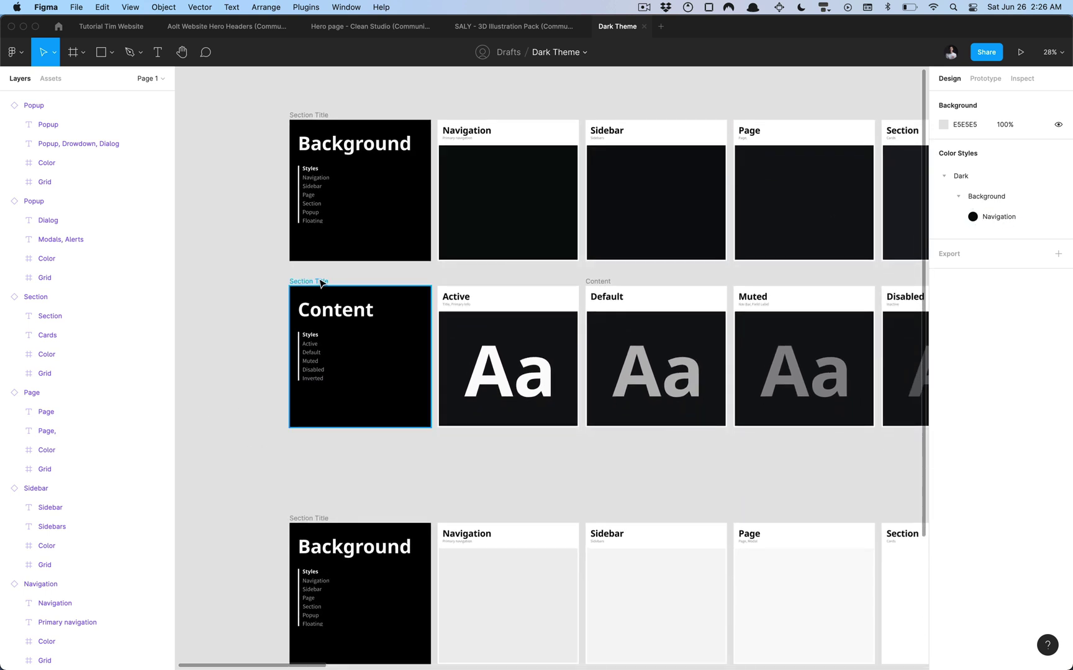
double_click(509, 365)
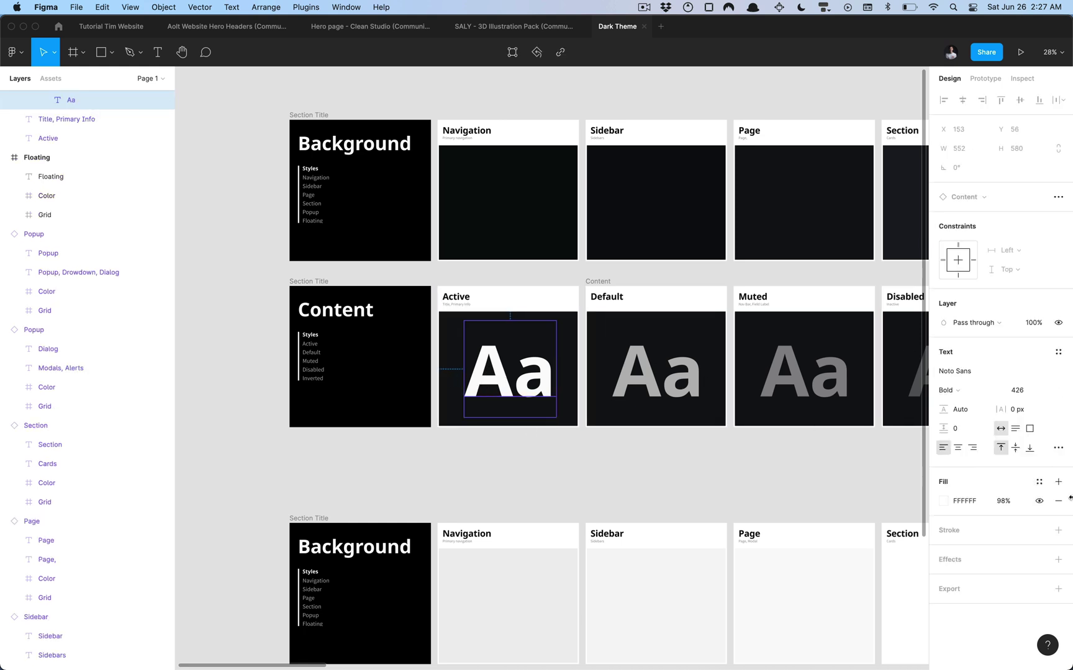
left_click(1038, 482)
left_click(1053, 452)
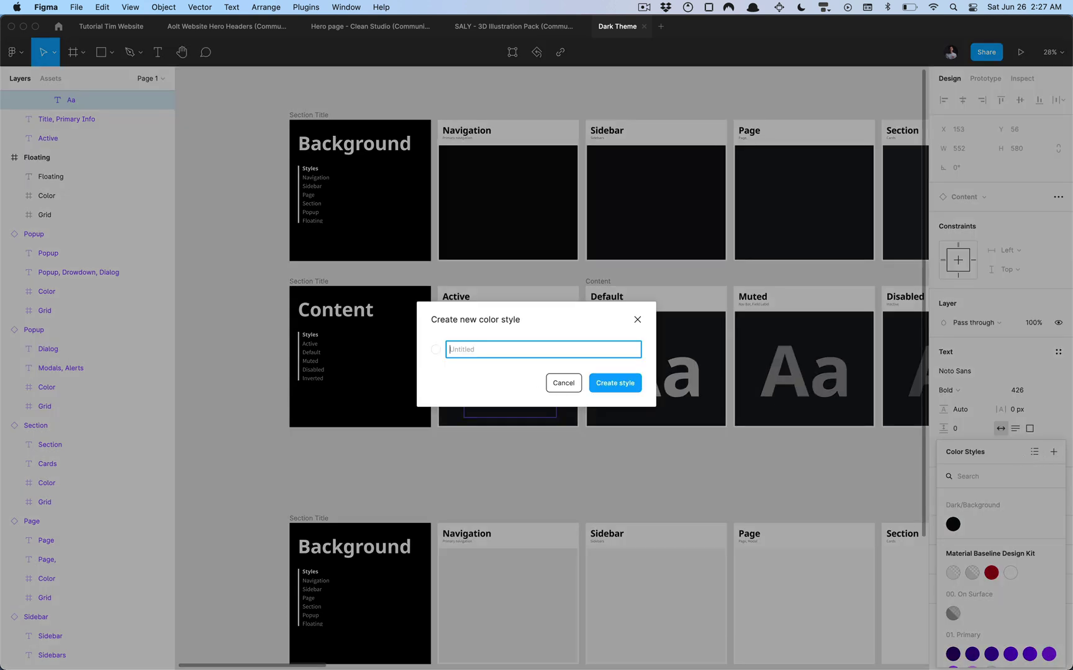
type("Dark / Content / Active")
key("Return")
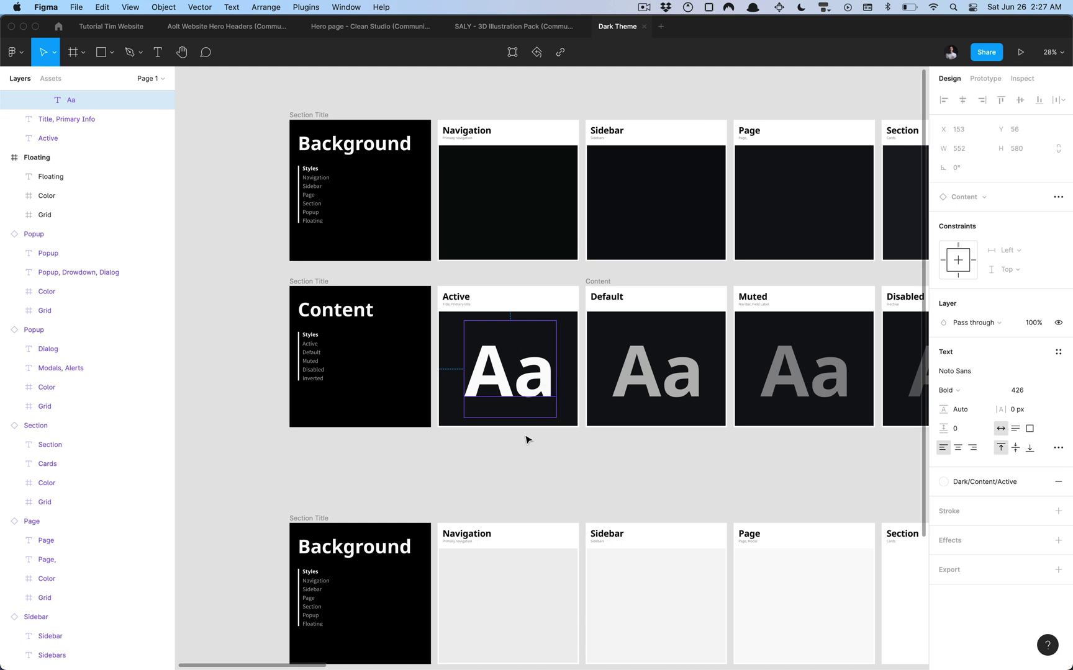
- Deselect the text and collapse the Dark Background and Dark Content style groups to review them
left_click(504, 462)
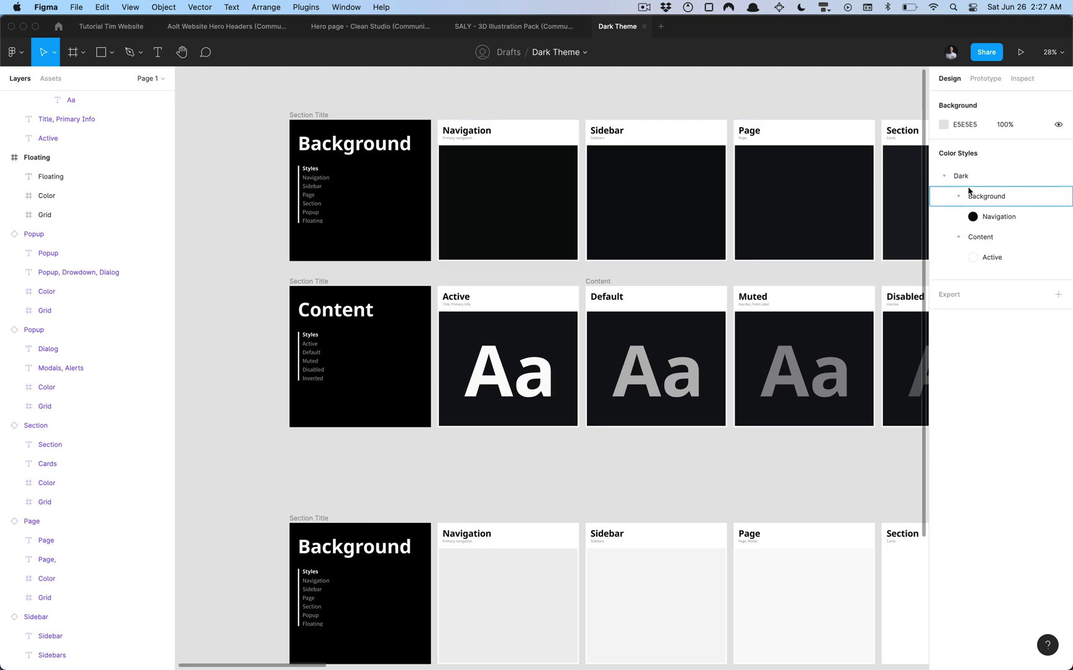
left_click(958, 196)
left_click(958, 214)
left_click(956, 216)
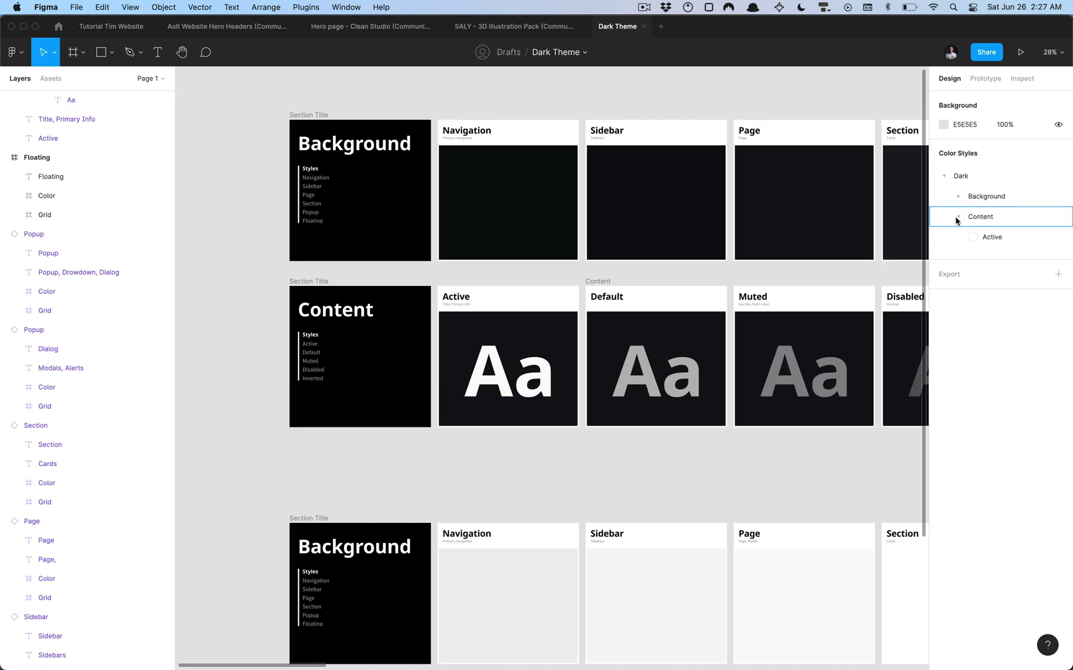
left_click(956, 216)
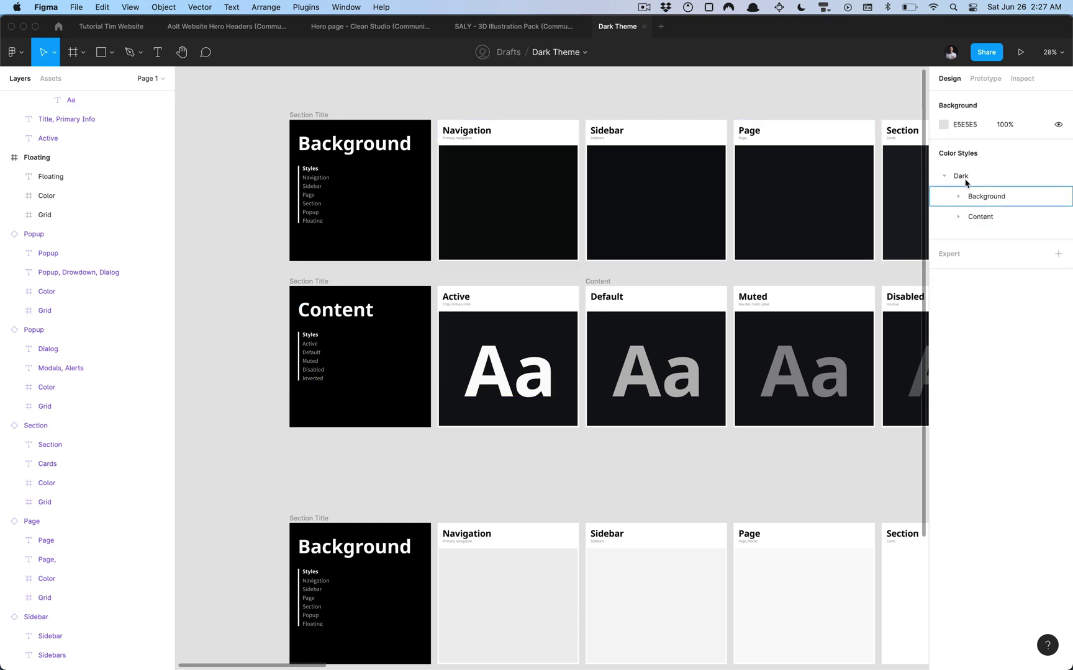
left_click(422, 352)
left_click(471, 462)
- Review the Dark and Light colour styles, trying a Light Navigation reorder and undoing it
scroll(453, 280, "down", 5)
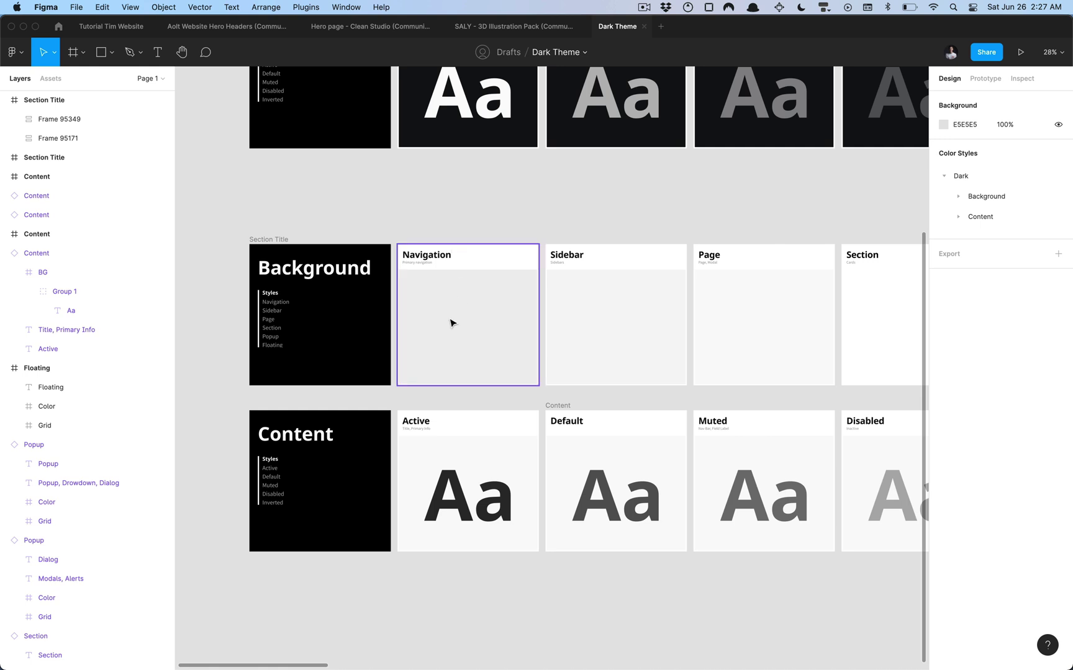
scroll(450, 322, "down", 5)
scroll(450, 322, "up", 5)
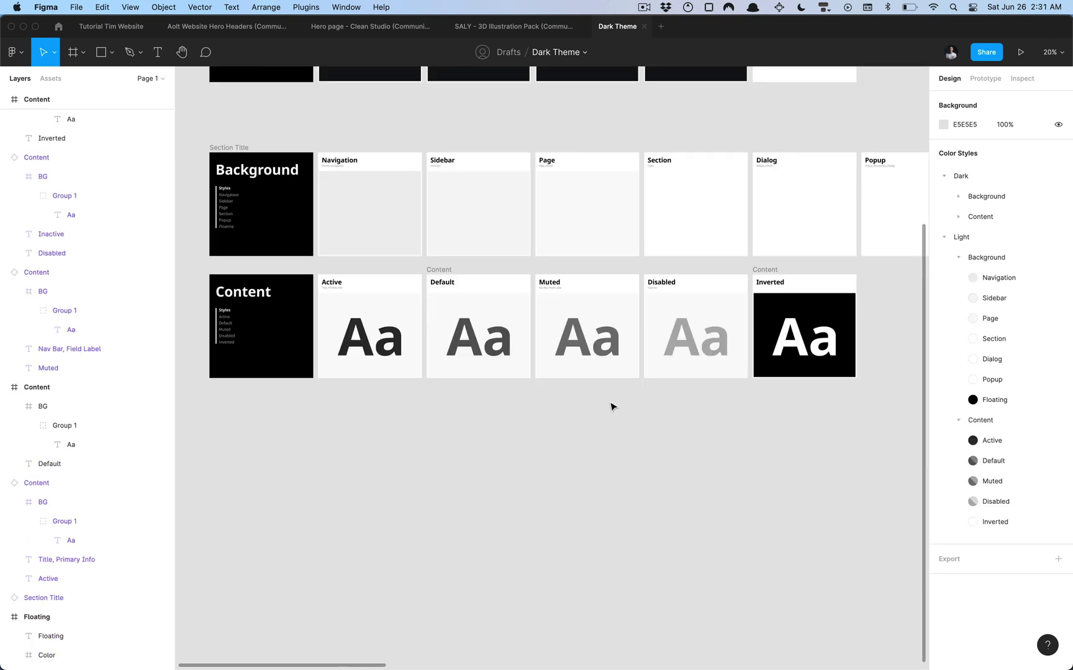
scroll(491, 247, "down", 3)
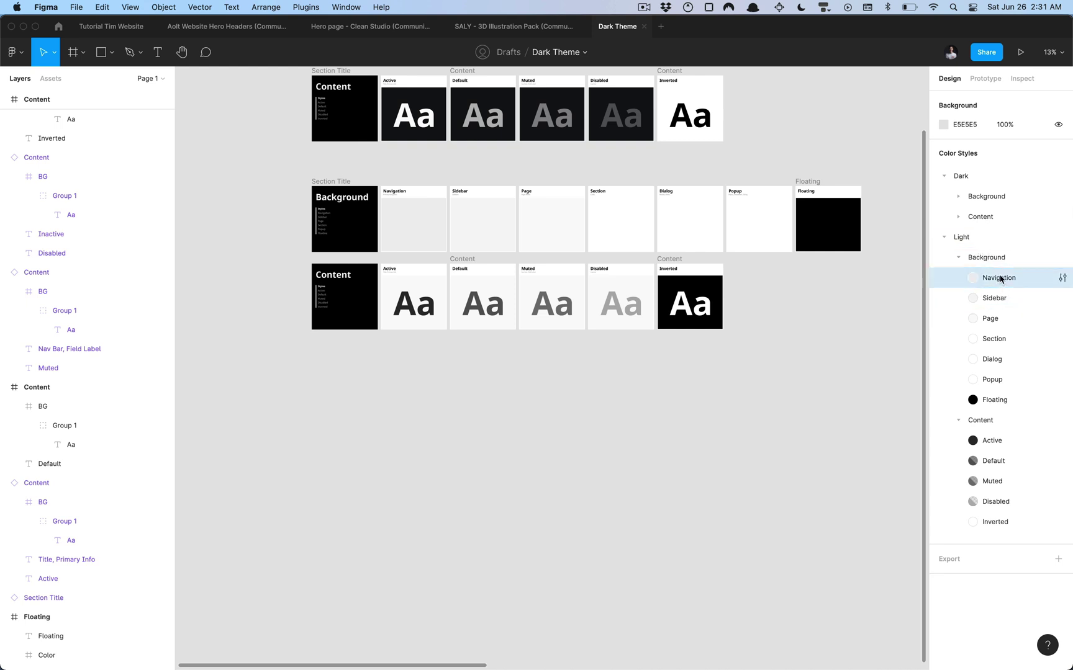
left_click_drag(1000, 278, 1006, 311)
key("ctrl+z")
- Collapse the Light and Dark style groups and pan to show both swatch sets together
left_click(959, 257)
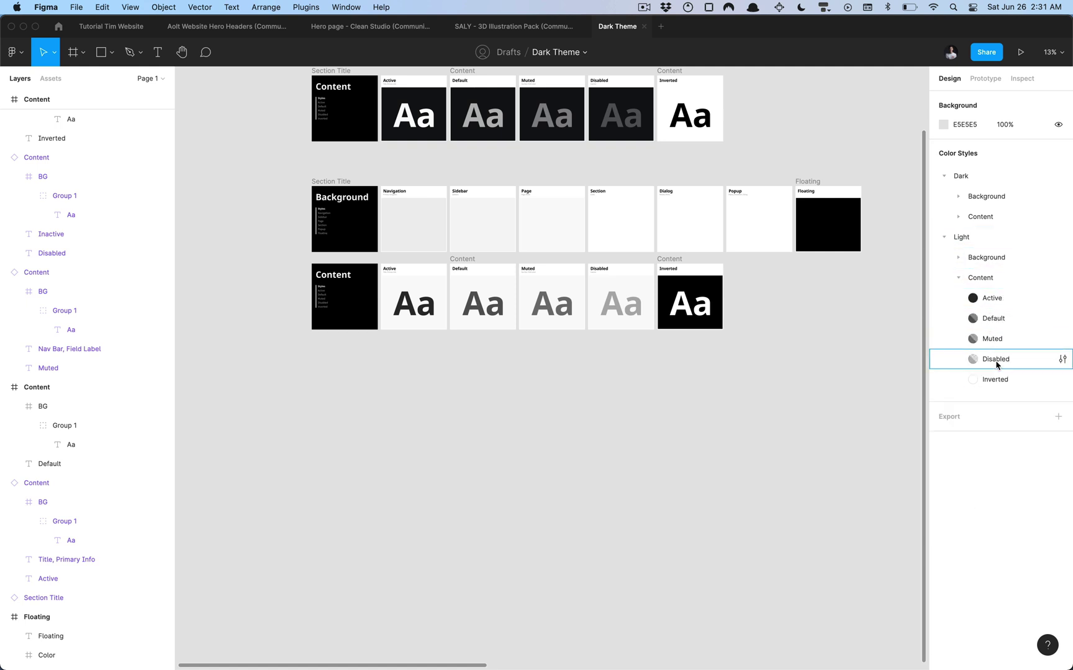
left_click(958, 277)
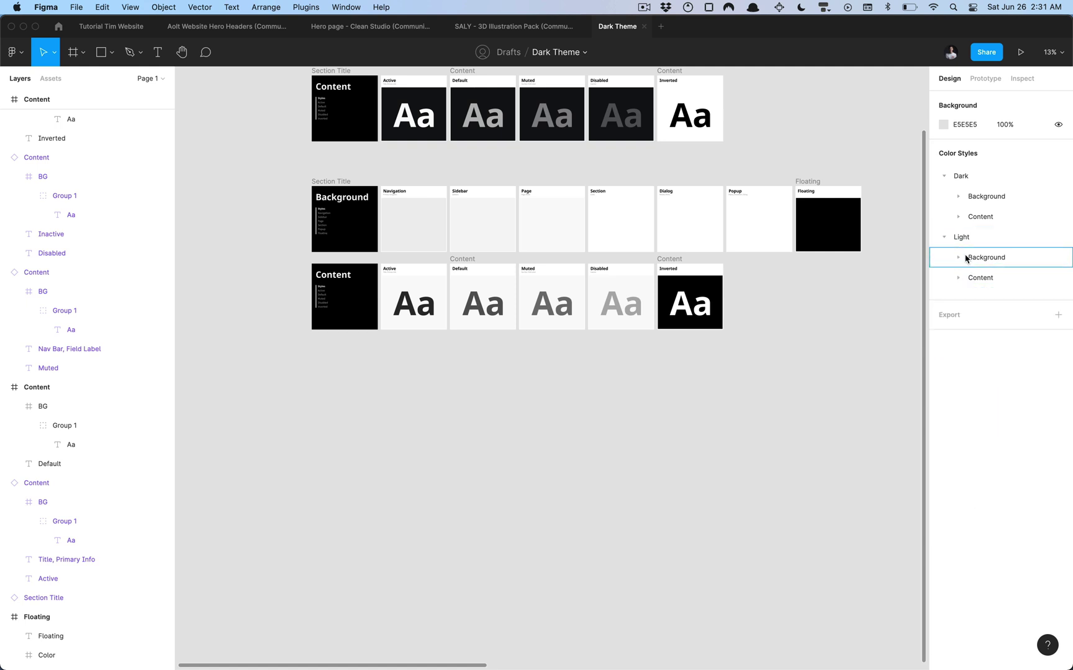
left_click(959, 217)
left_click(959, 217)
left_click(958, 197)
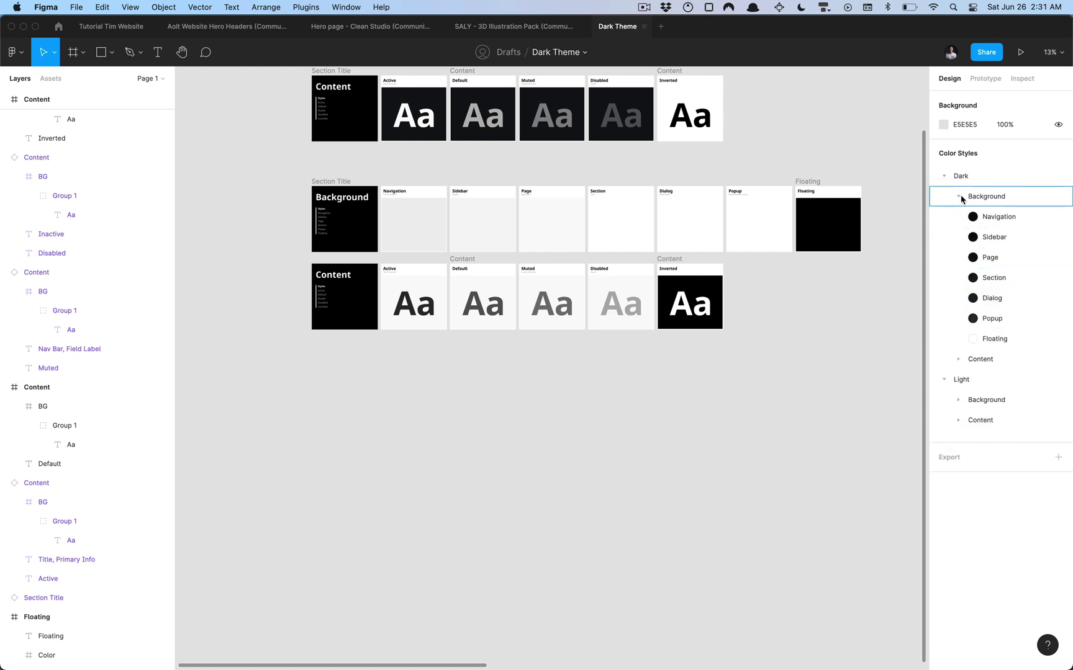
left_click(959, 197)
left_click(944, 178)
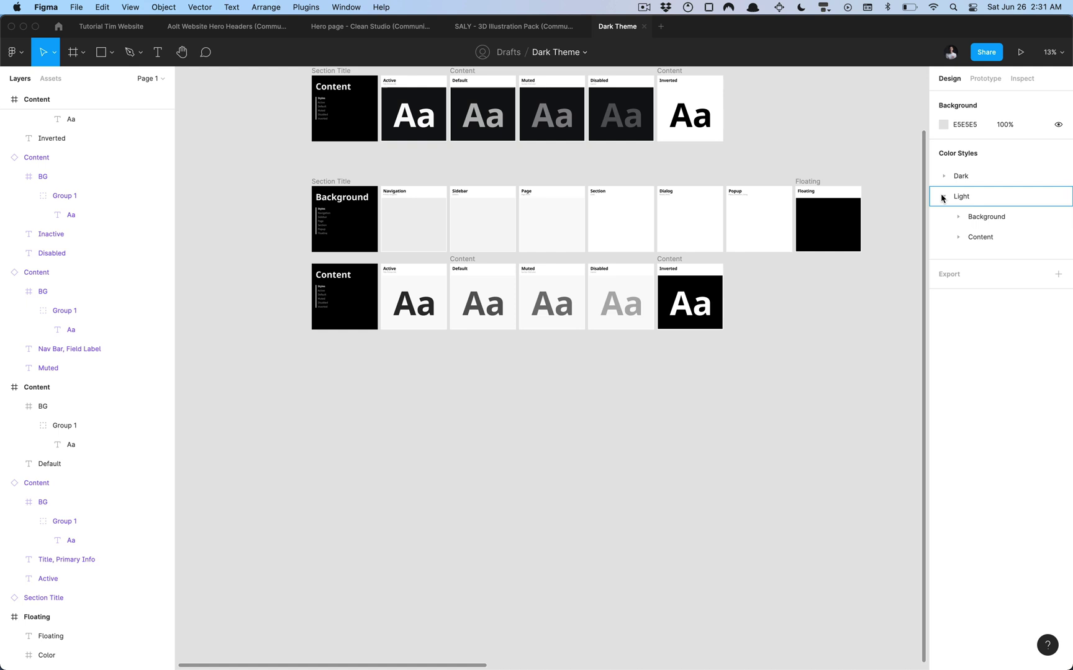
left_click(944, 197)
left_click(945, 197)
left_click(945, 197)
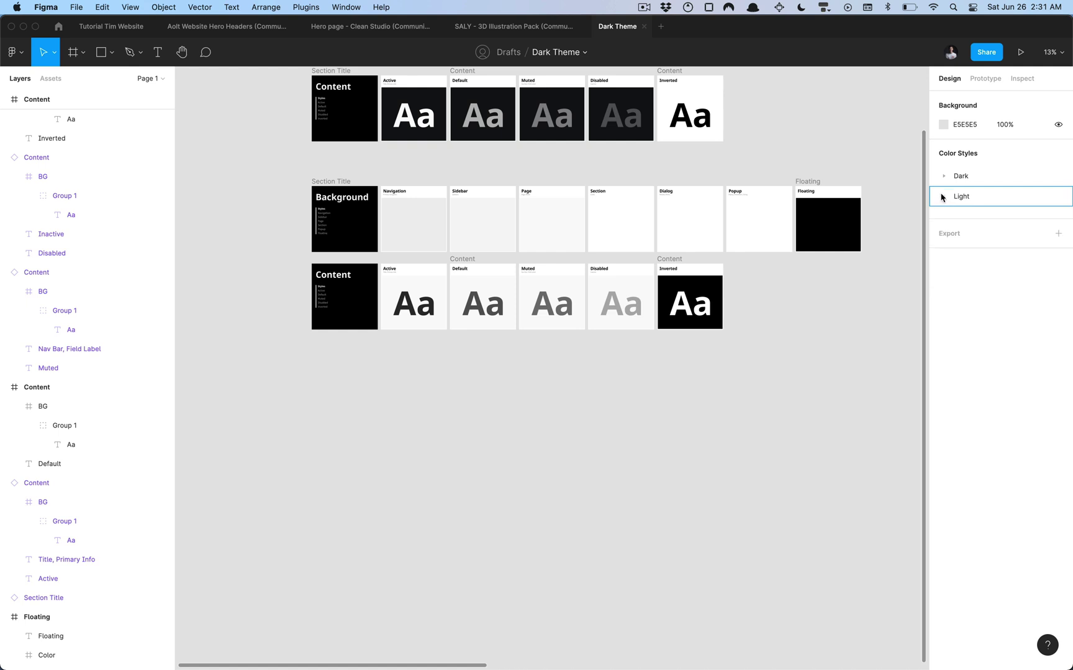
left_click_drag(774, 125, 726, 307)
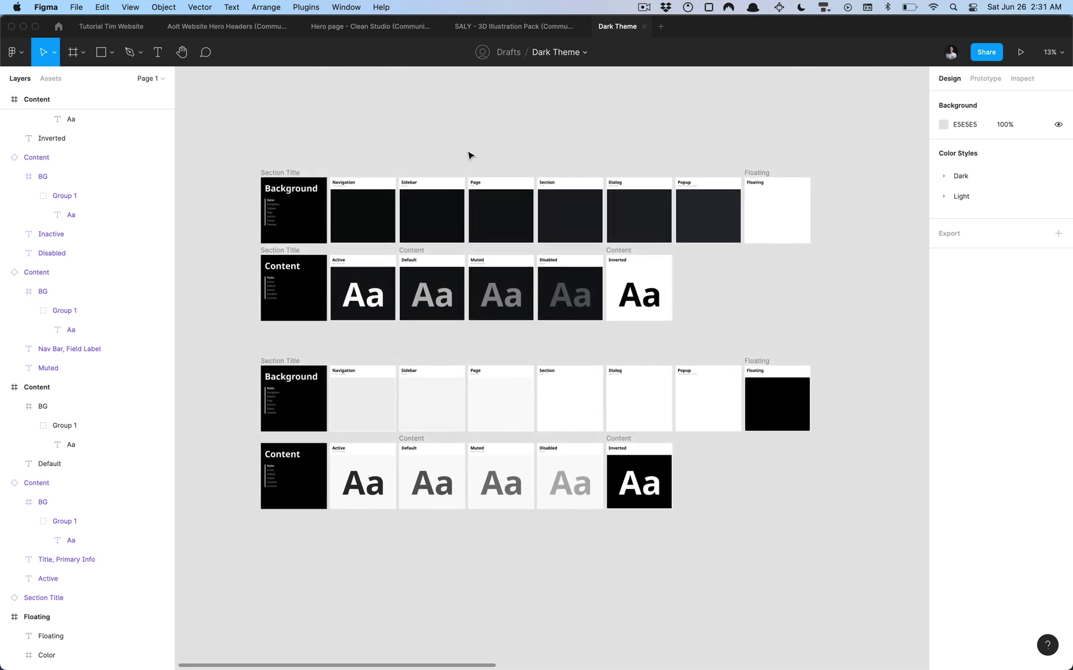
- Open this file's library from the Assets panel and start publishing it
key("alt+3")
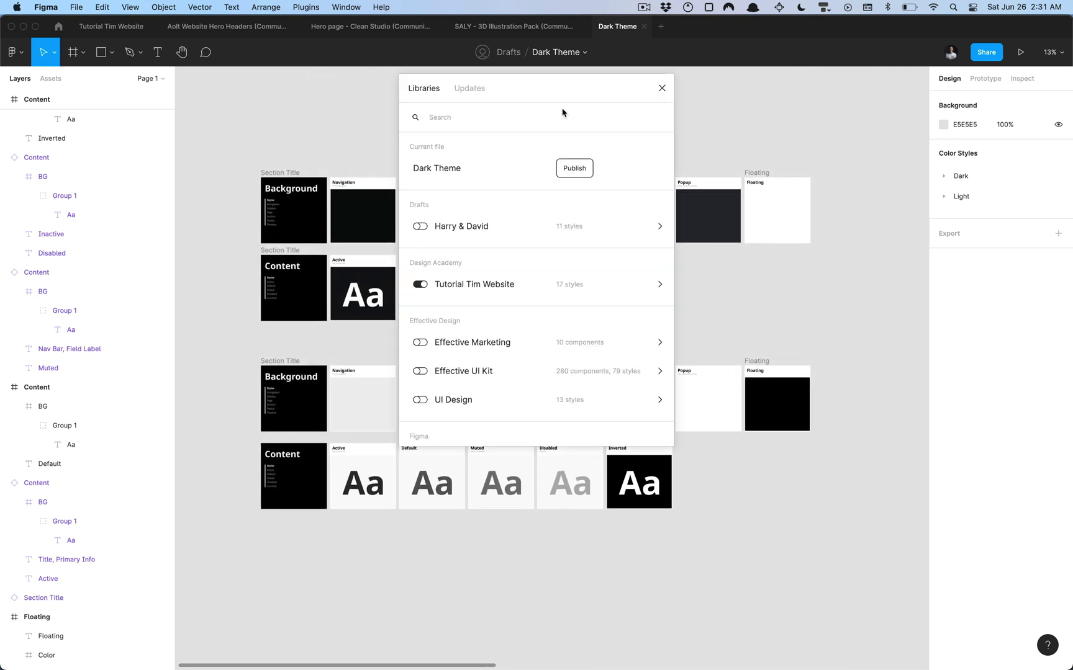
left_click(661, 88)
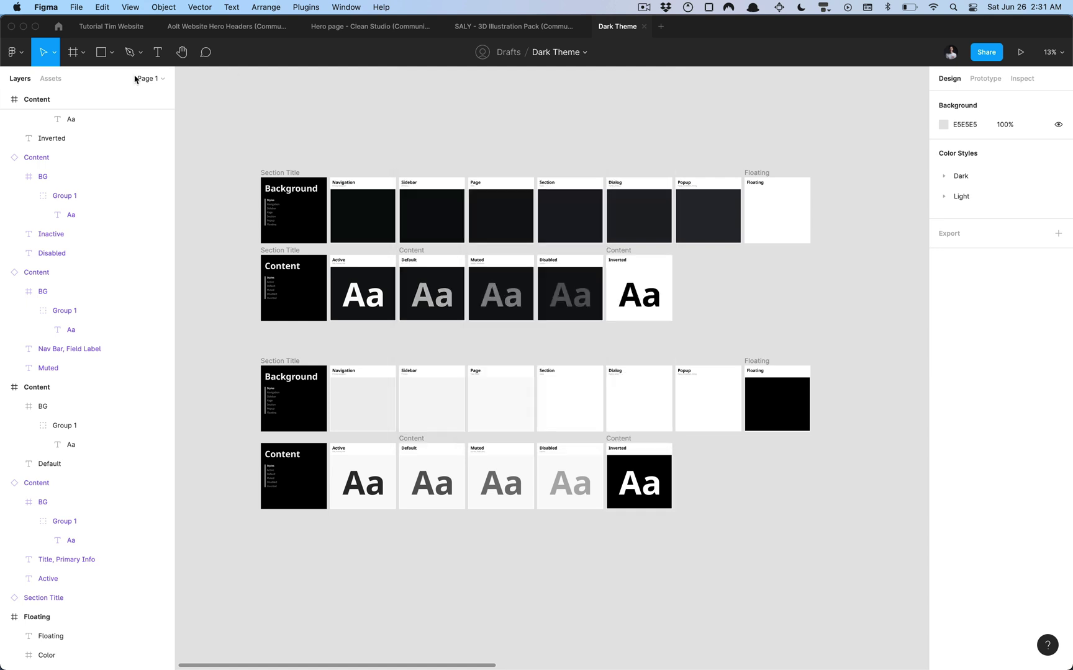
left_click(51, 78)
left_click(160, 103)
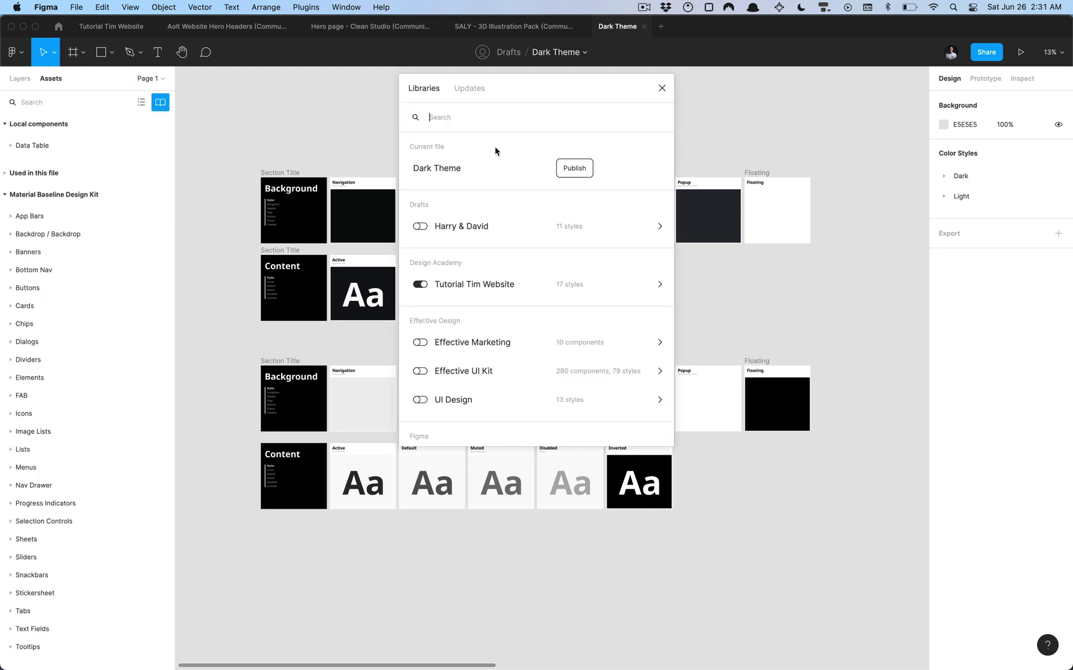
left_click(574, 169)
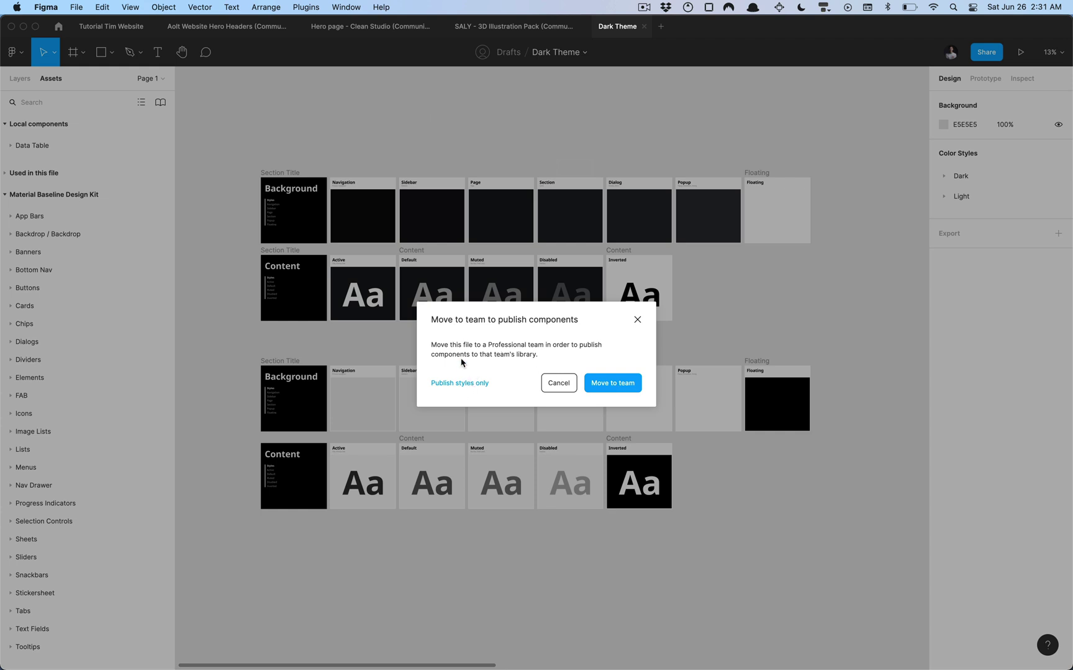
- Publish styles only with the description 'Add light and dark theme'
double_click(437, 345)
left_click(531, 362)
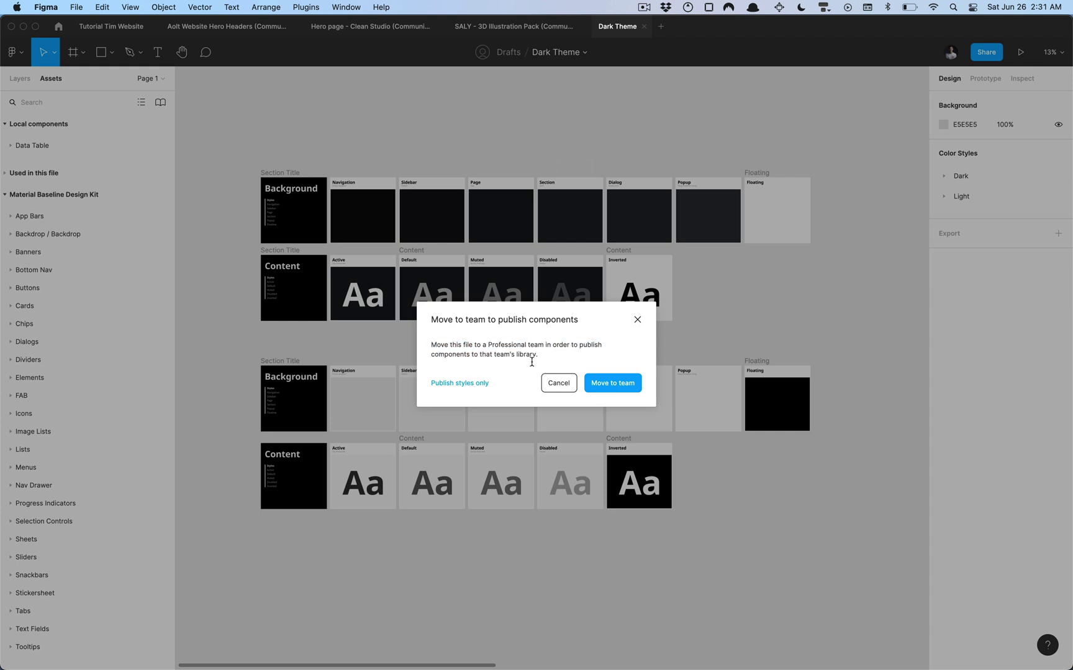
left_click_drag(555, 359, 502, 351)
left_click(566, 358)
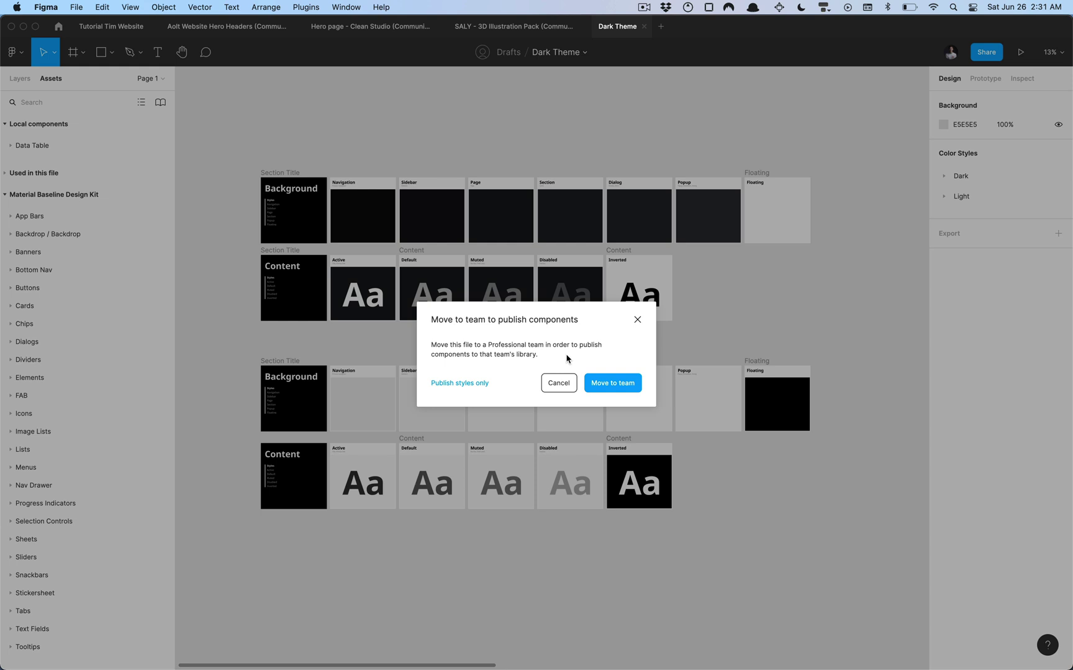
left_click(460, 383)
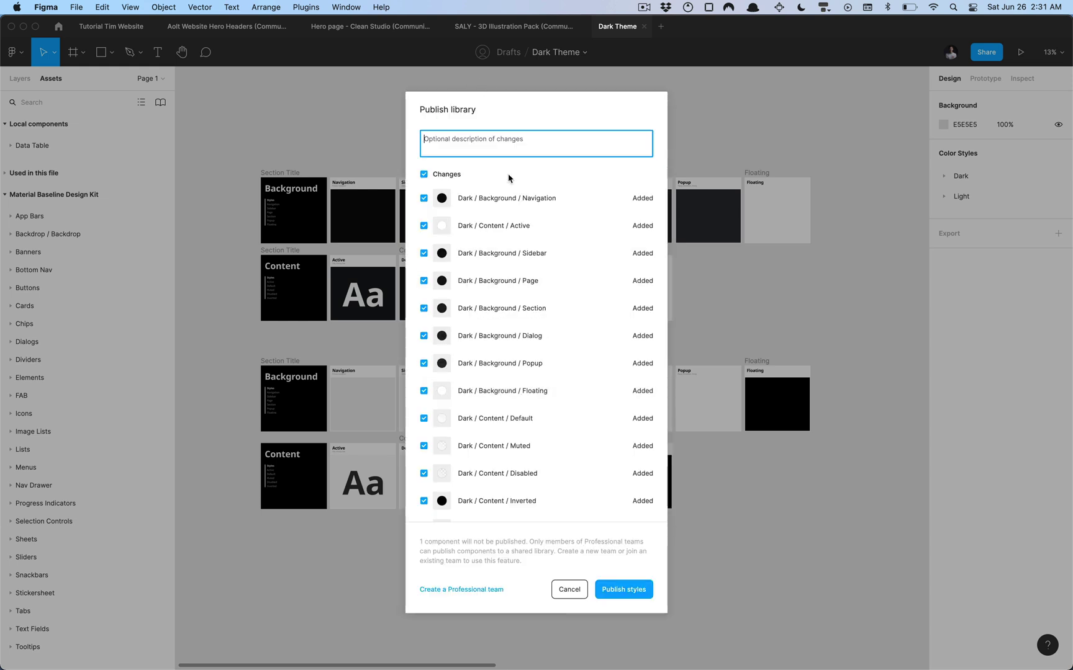
scroll(516, 351, "down", 10)
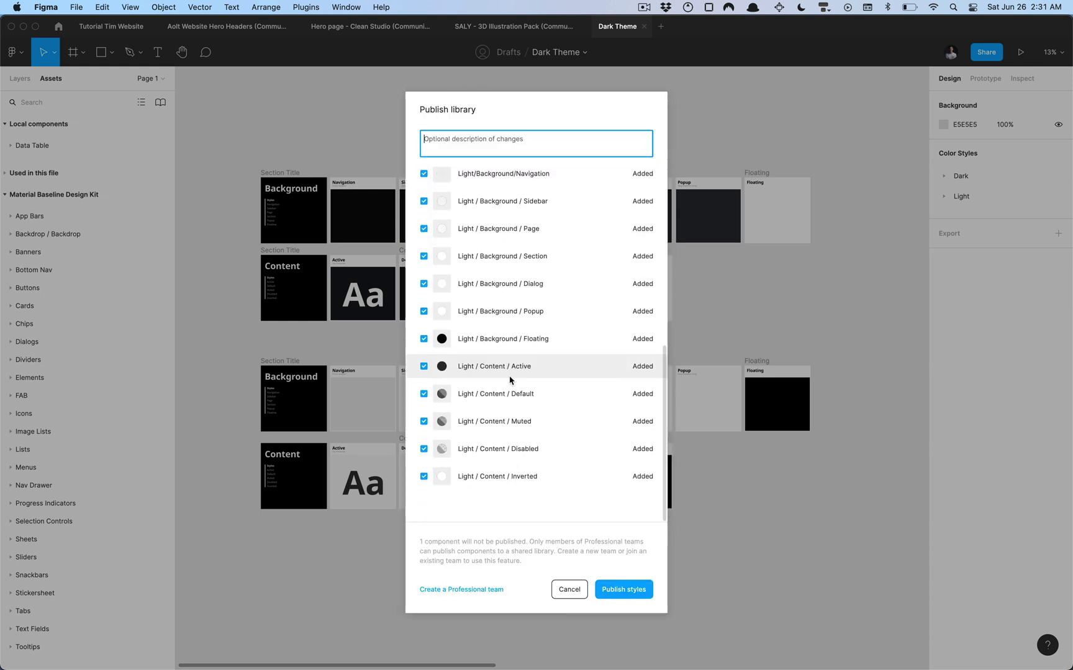
scroll(516, 390, "up", 10)
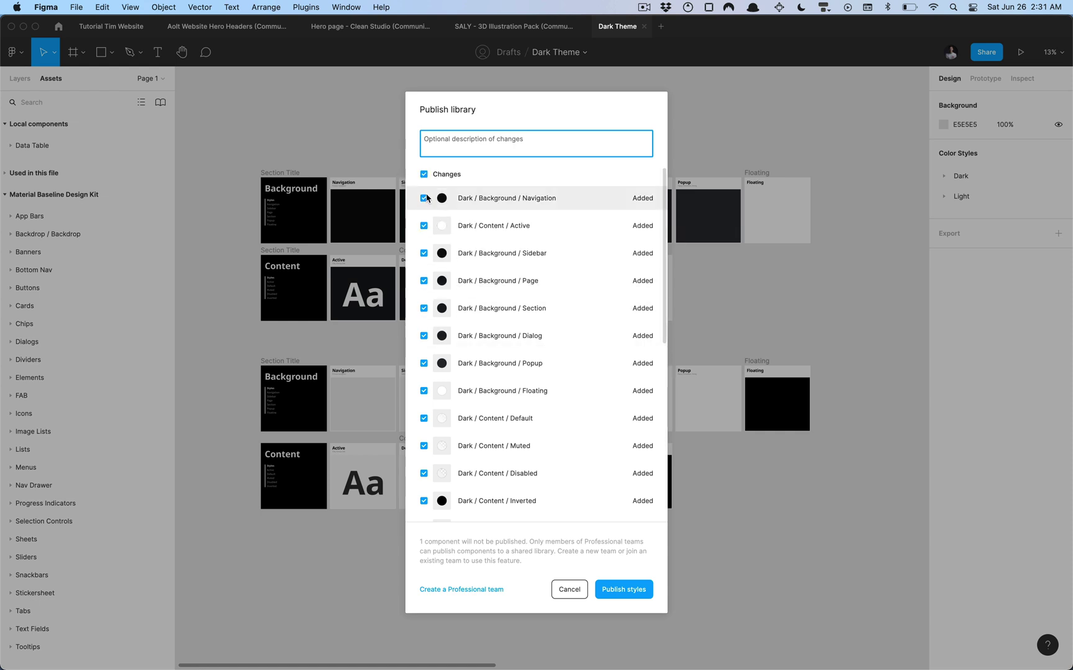
type("Add light and dark theme")
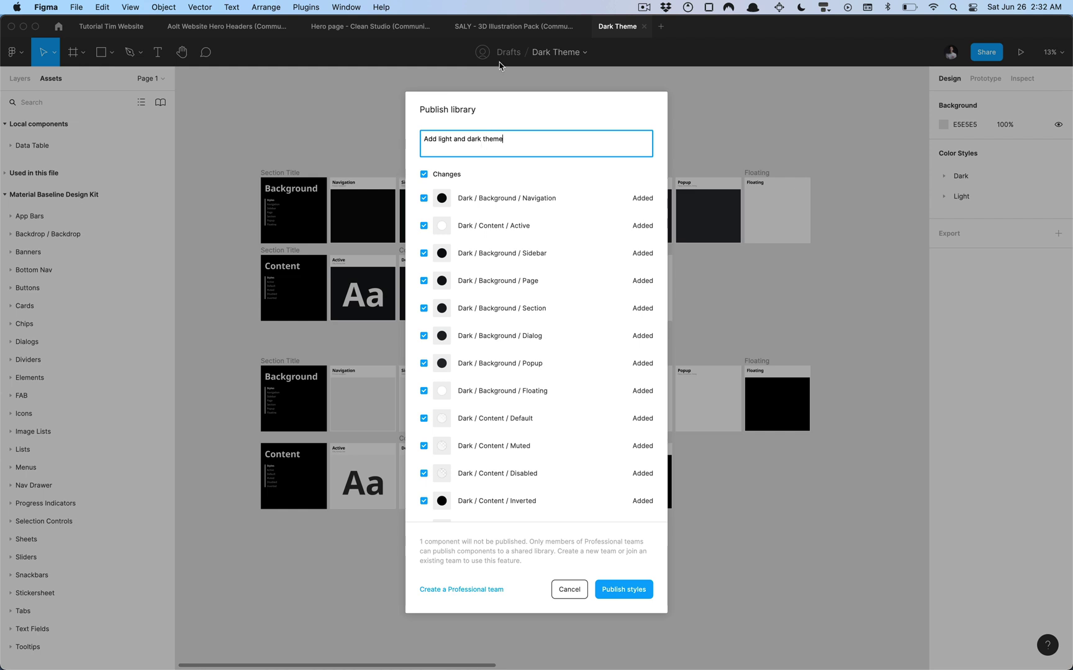
scroll(509, 211, "down", 10)
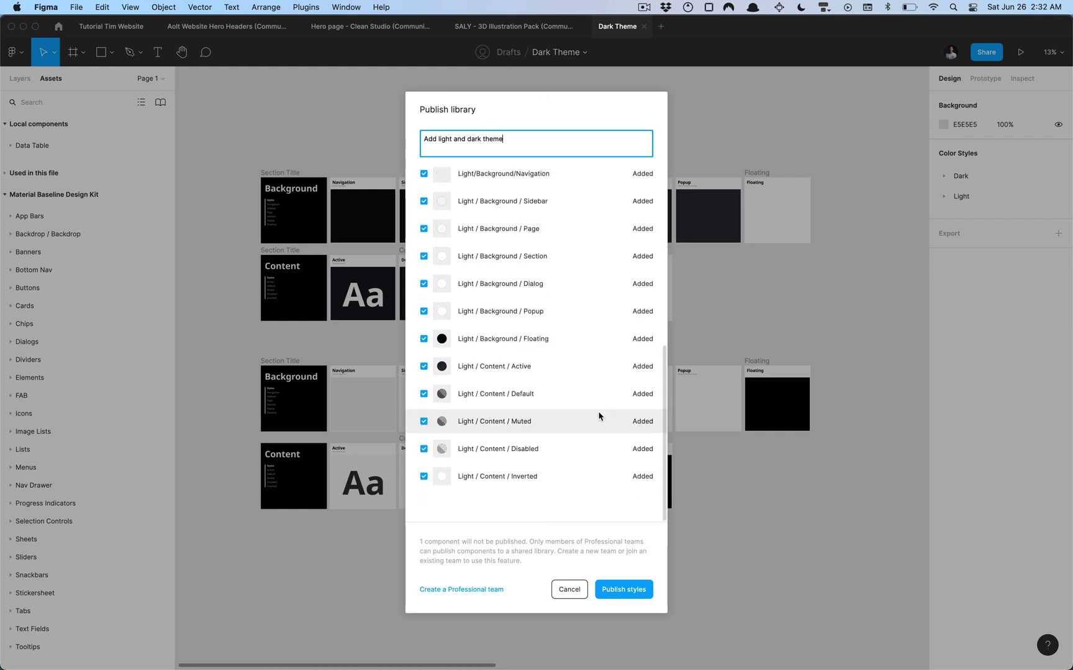
left_click(624, 591)
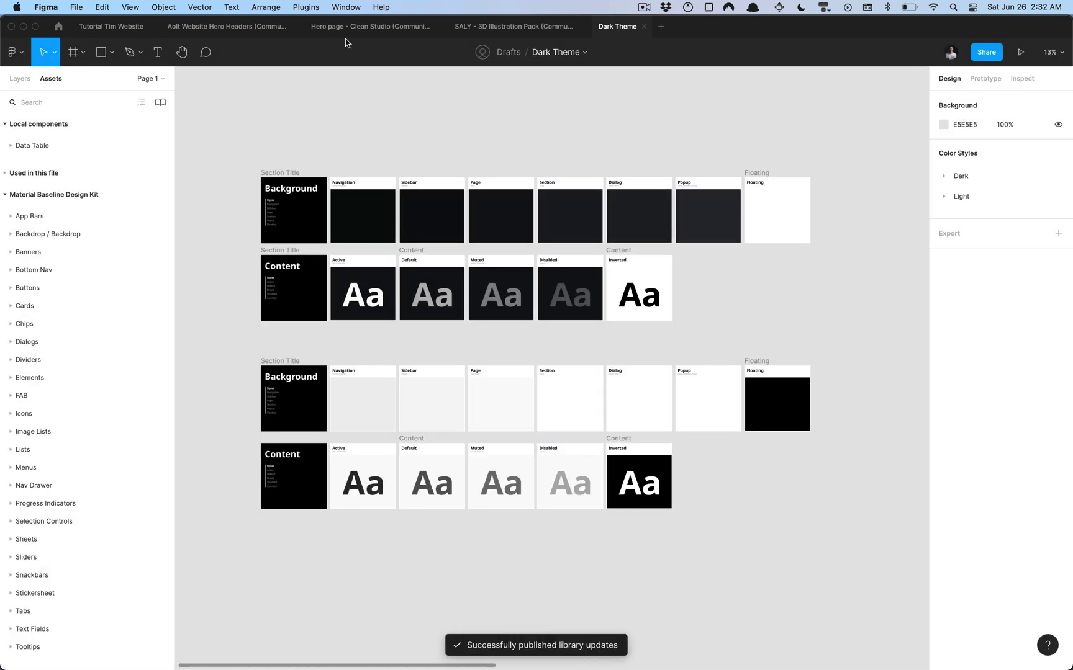
scroll(493, 132, "up", 3)
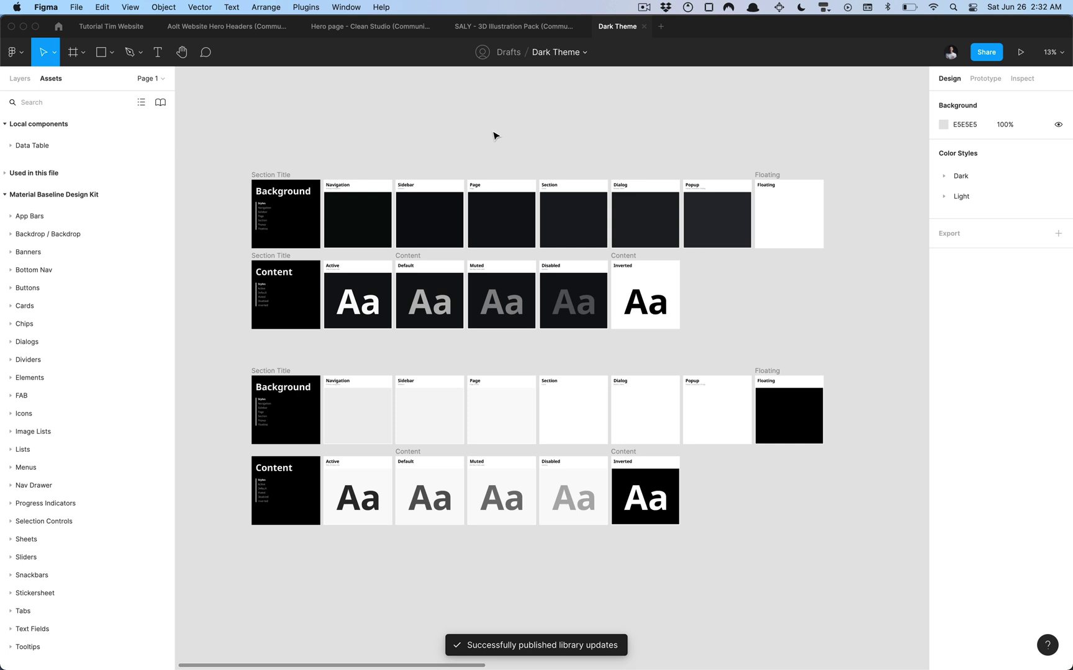
- Launch Themer from the canvas Plugins menu and delete its Dark and Light themes
right_click(337, 115)
mouse_move(376, 149)
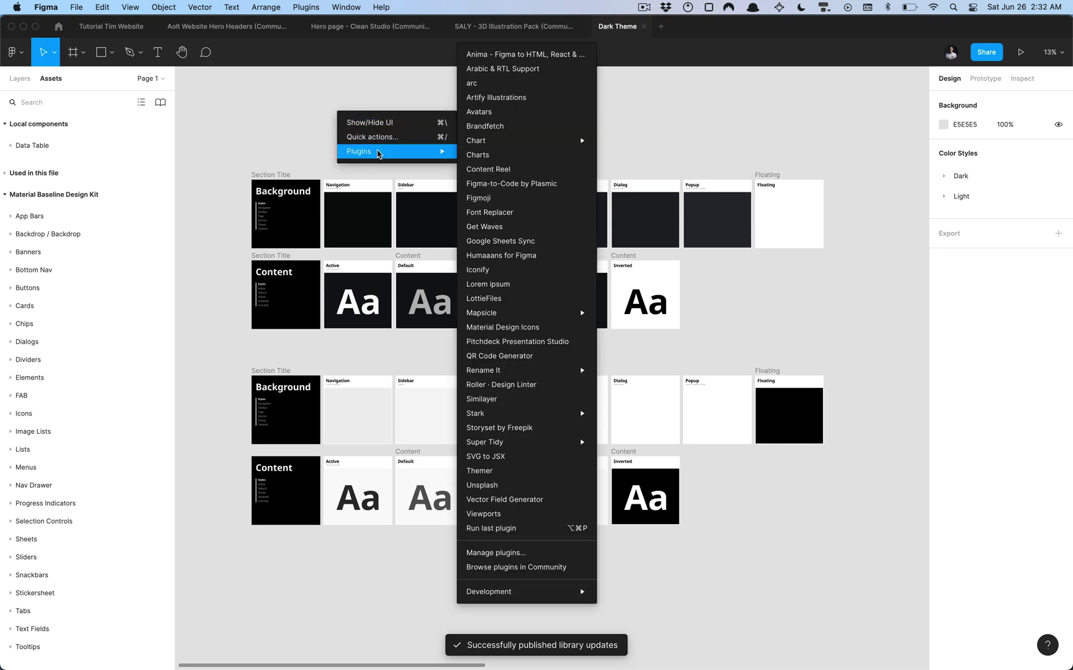
mouse_move(576, 455)
left_click(533, 472)
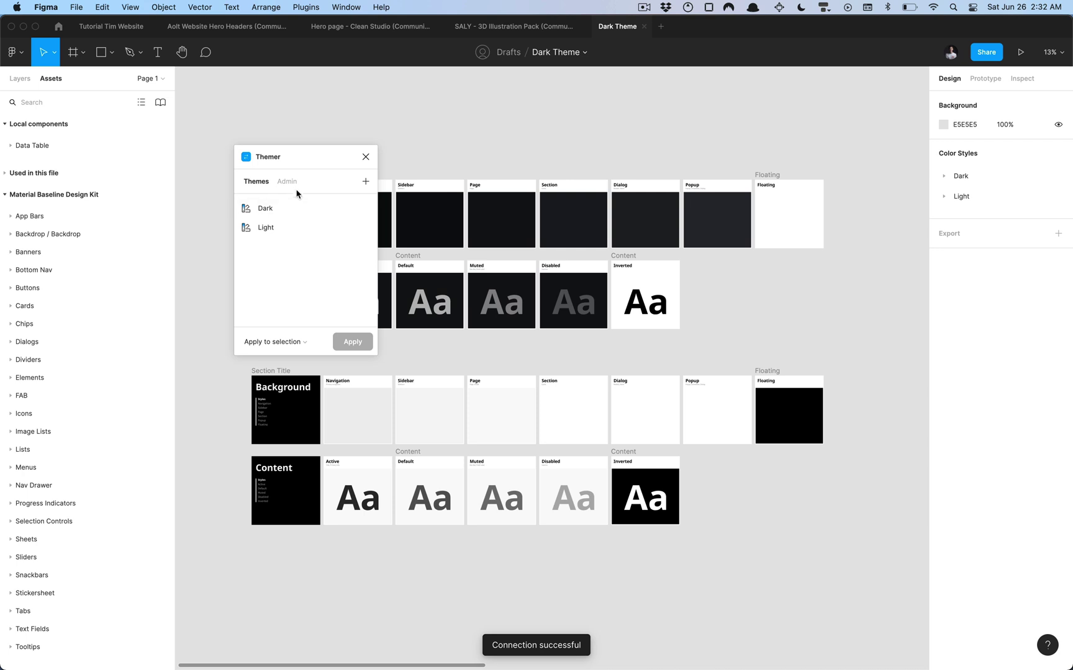
left_click(365, 209)
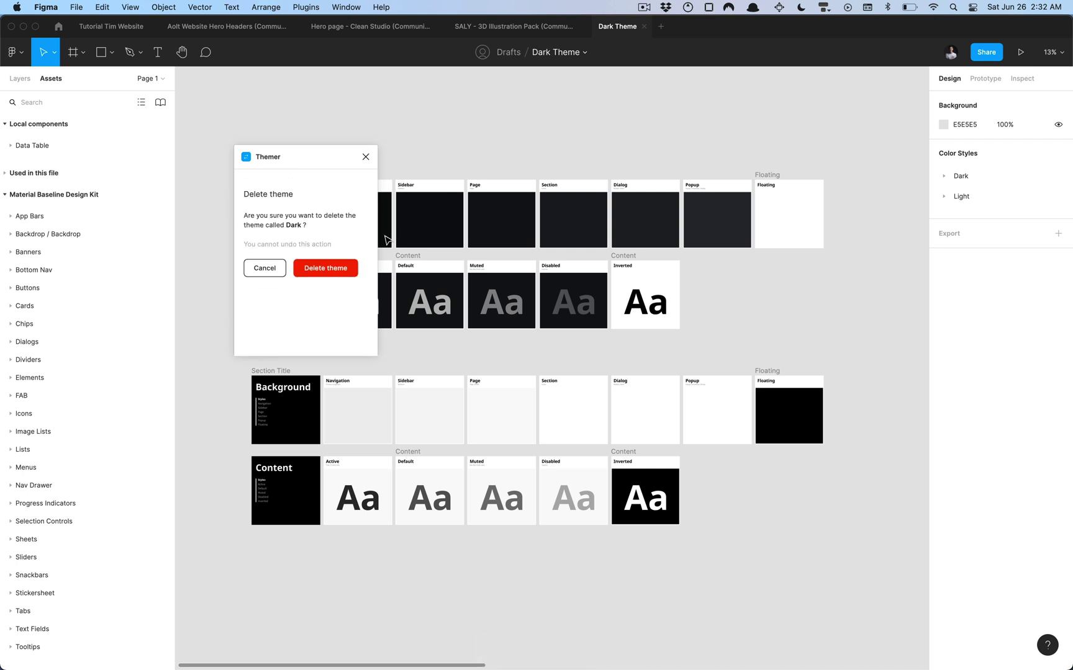
left_click(325, 260)
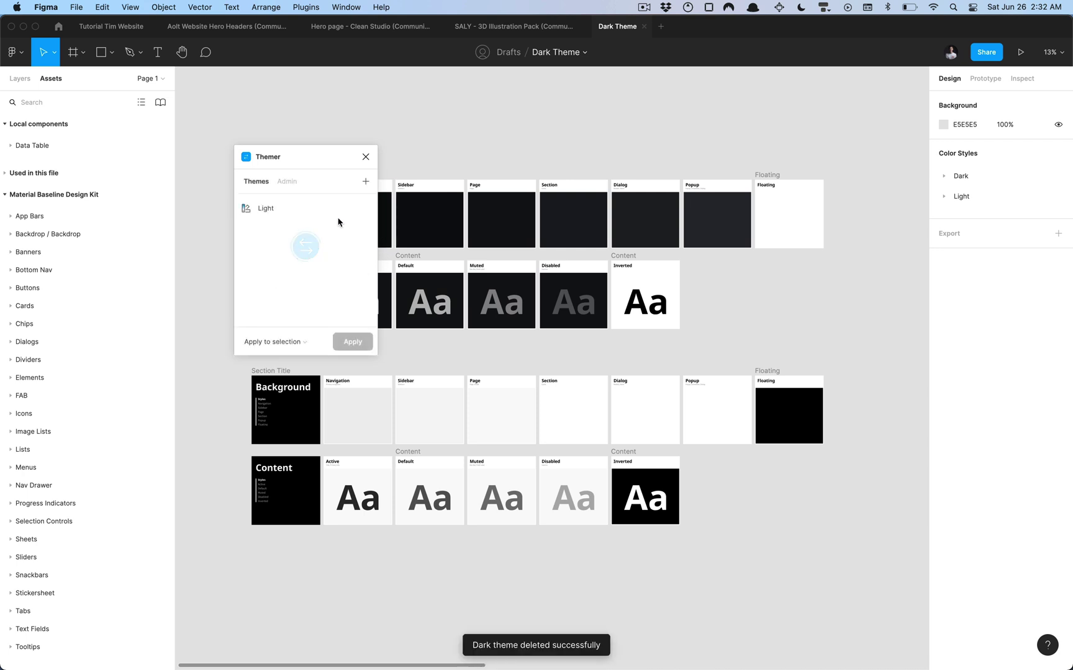
left_click(363, 209)
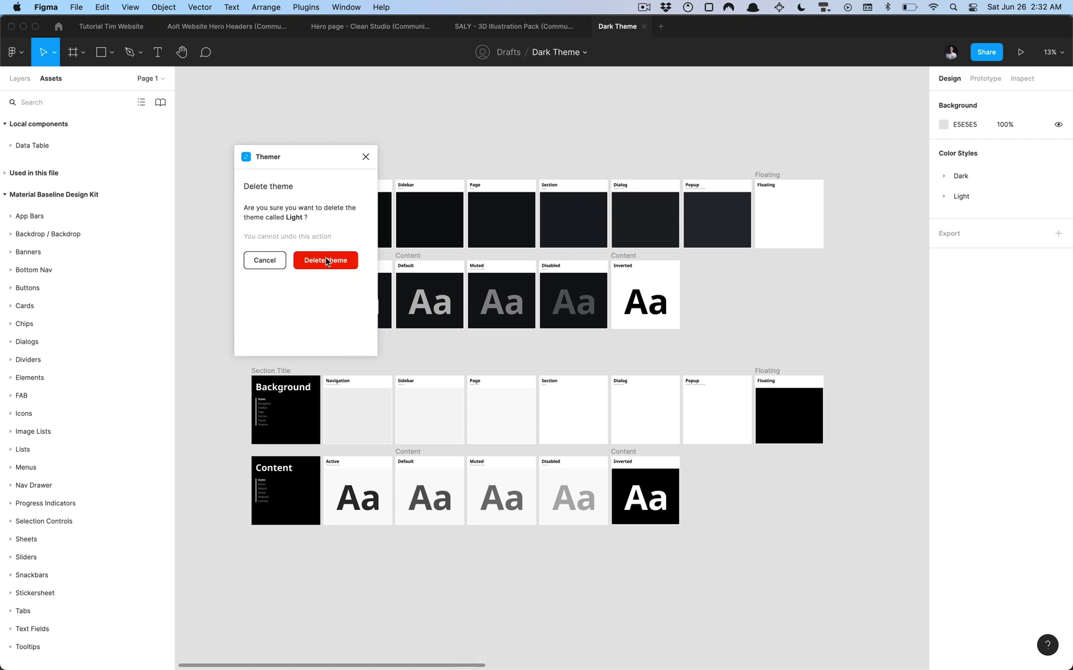
left_click(325, 260)
- Copy the secret API key from JSONBin.io's API Keys page and return to Figma
key("super+Tab")
key("super+Tab")
key("super+Tab")
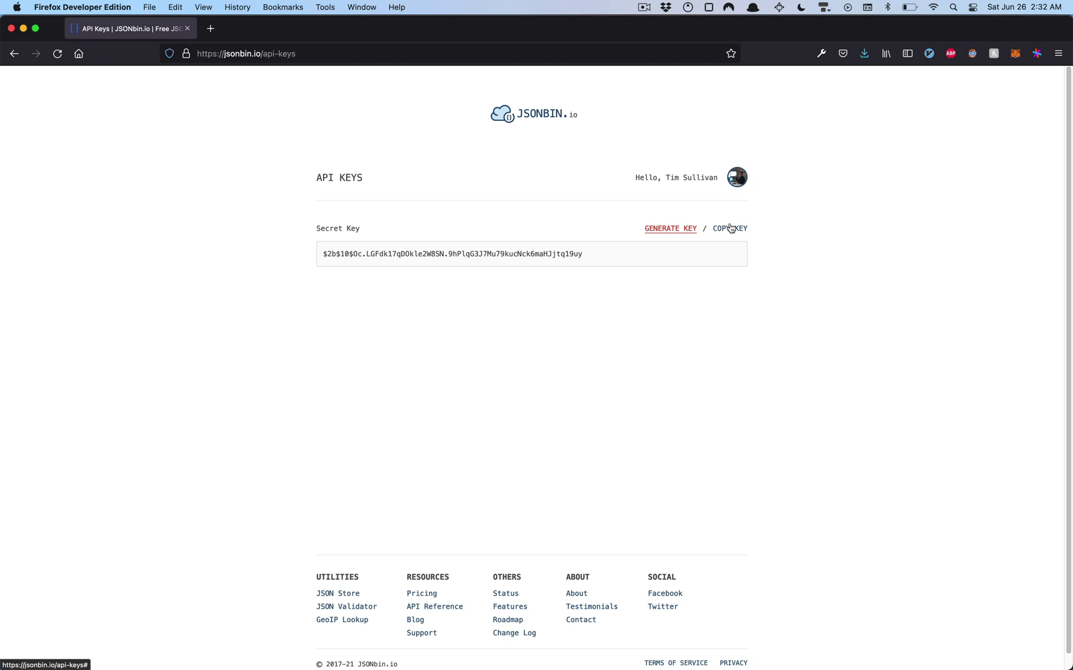
left_click(737, 177)
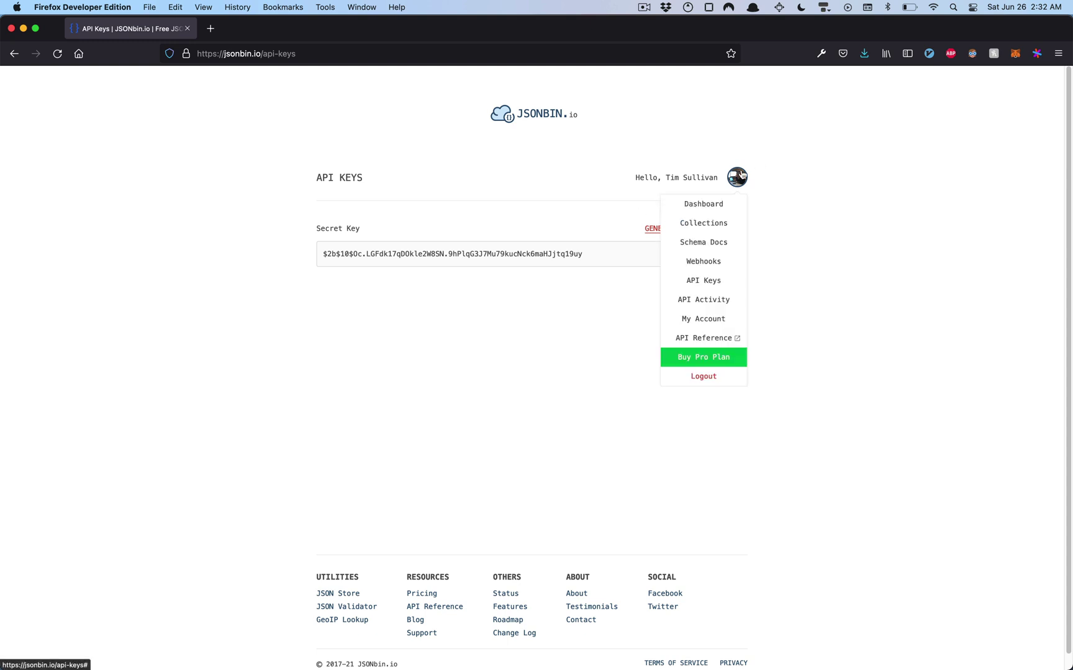
left_click(844, 263)
left_click(740, 230)
key("super+Tab")
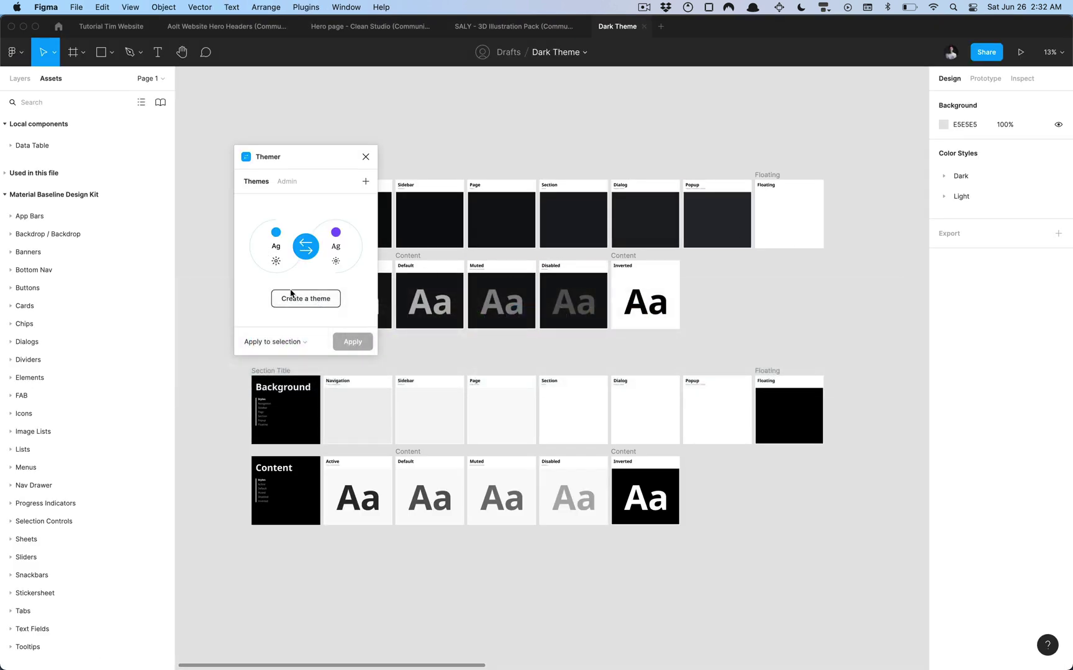
- In Themer's Admin settings, clear the old API key and Bin URL, paste the new key, and save
left_click(279, 182)
triple_click(305, 261)
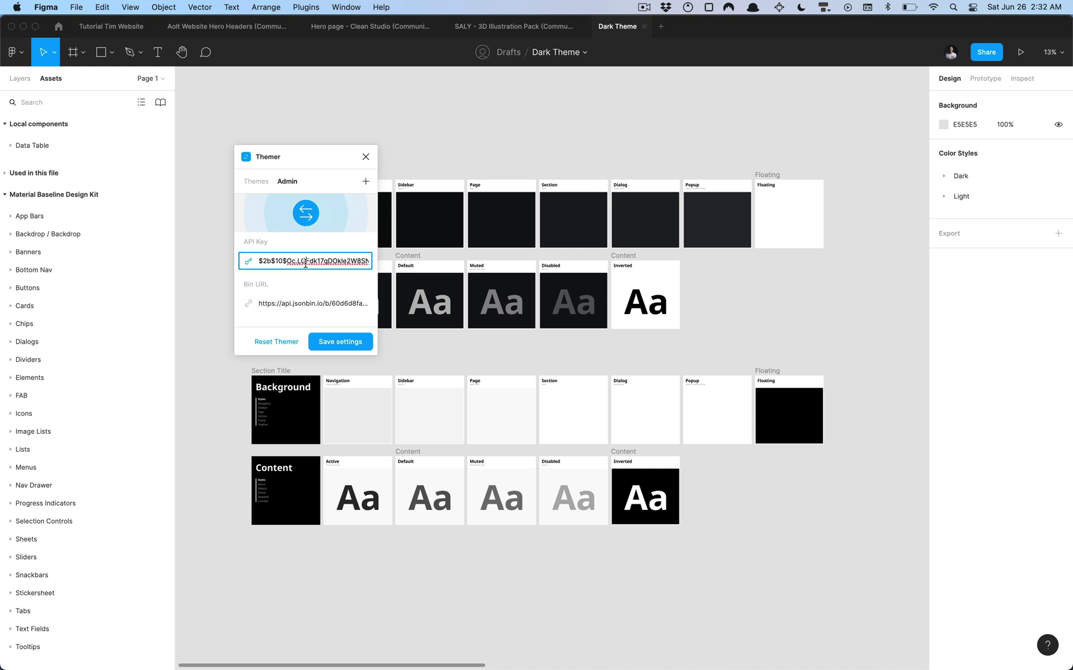
key("BackSpace")
key("Tab")
key("BackSpace")
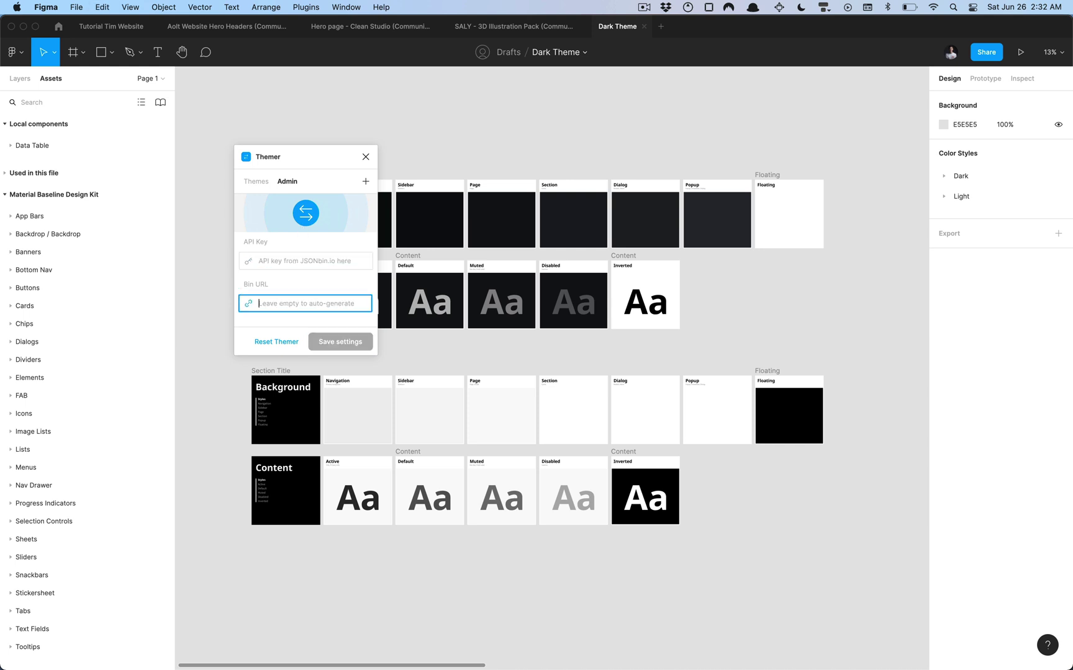
left_click(278, 260)
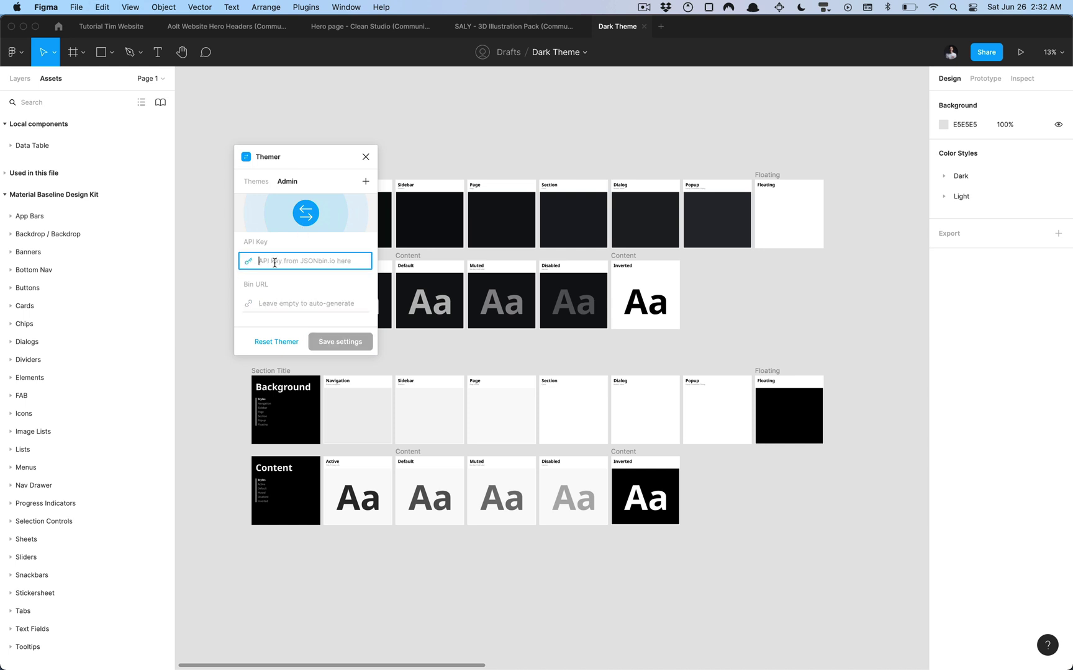
key("super+v")
left_click(295, 285)
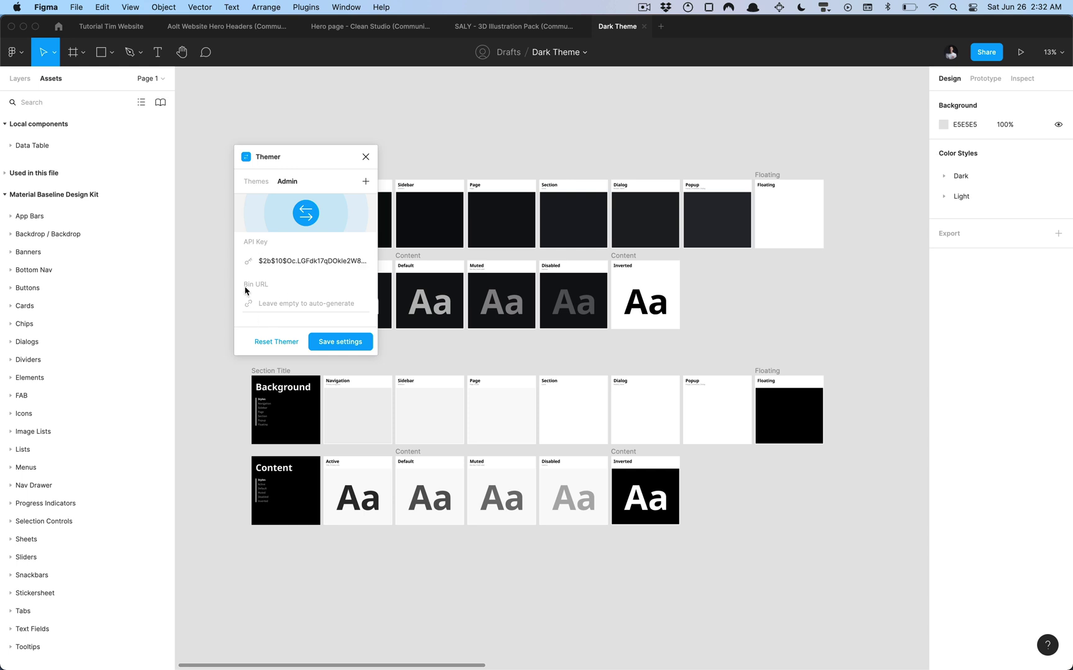
left_click(342, 343)
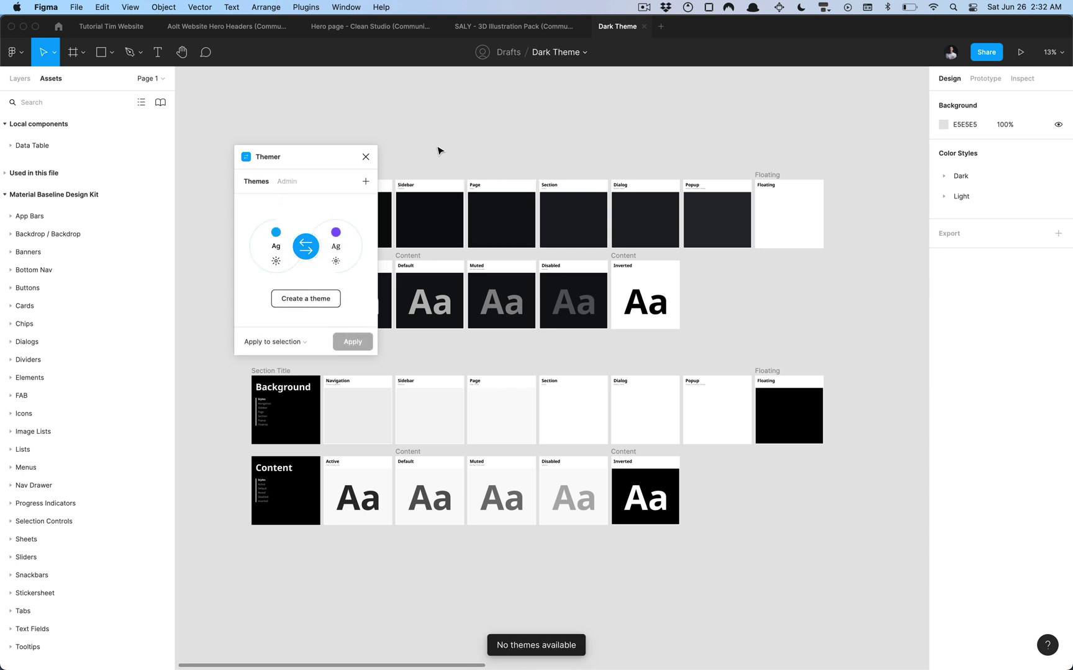
scroll(483, 154, "left", 3)
- Create themes from the local colour styles with 'Split prefixed styles into themes' enabled
left_click(296, 301)
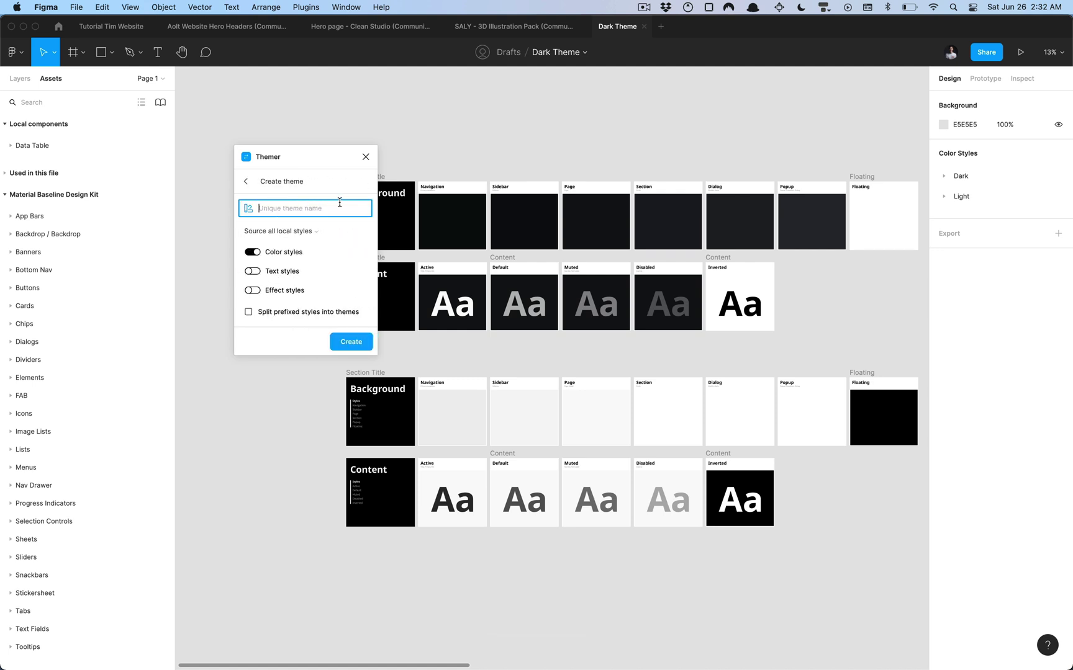
left_click_drag(314, 160, 242, 202)
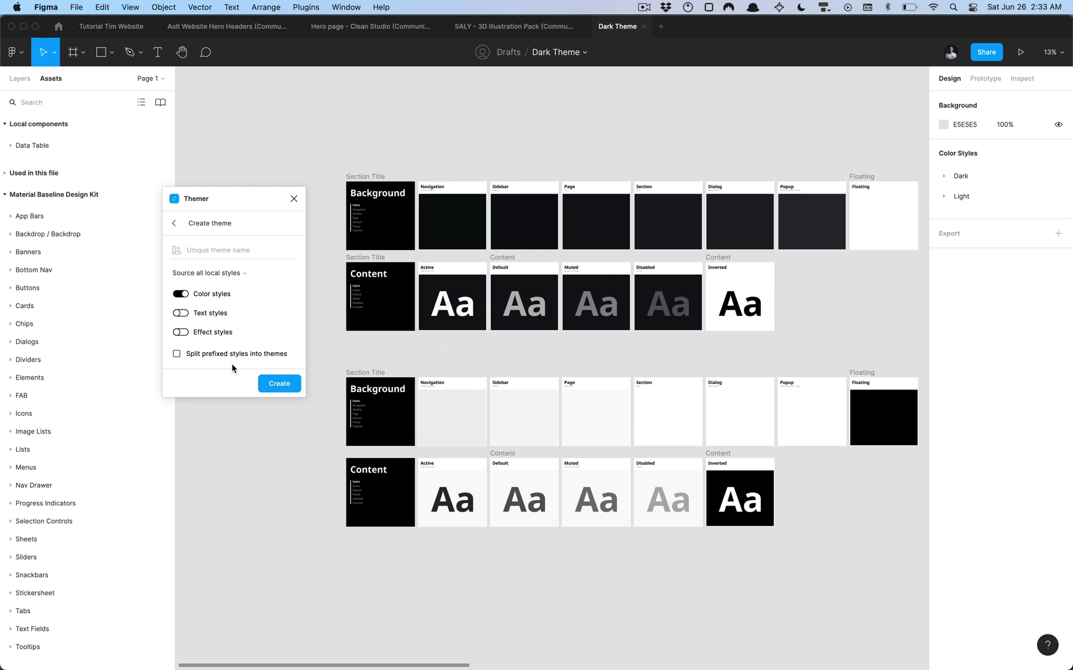
left_click(177, 355)
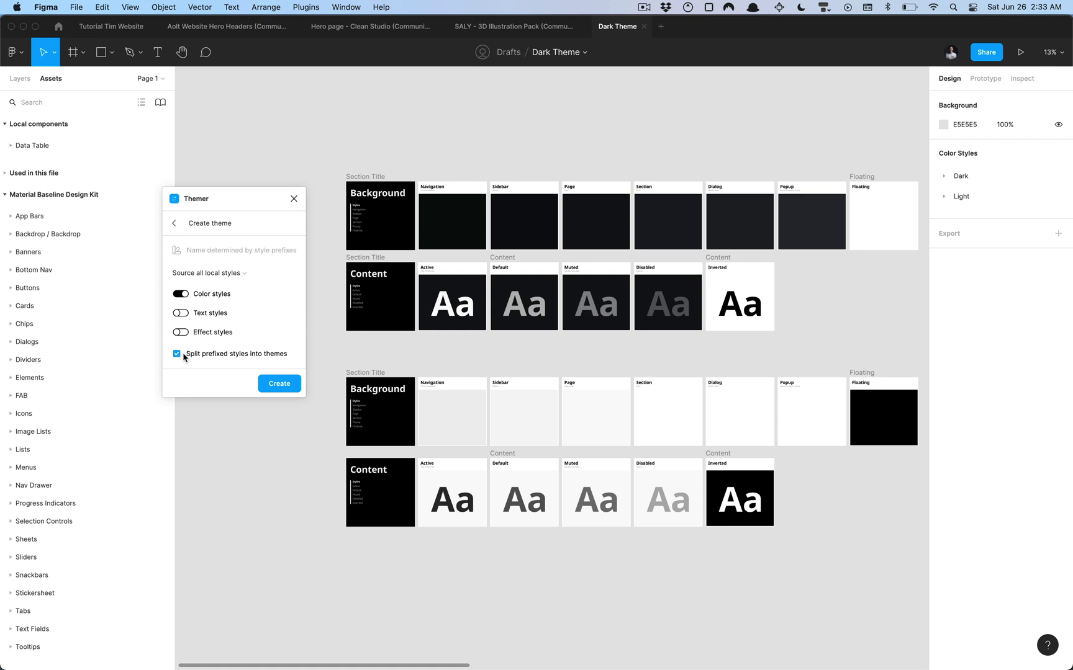
left_click(280, 385)
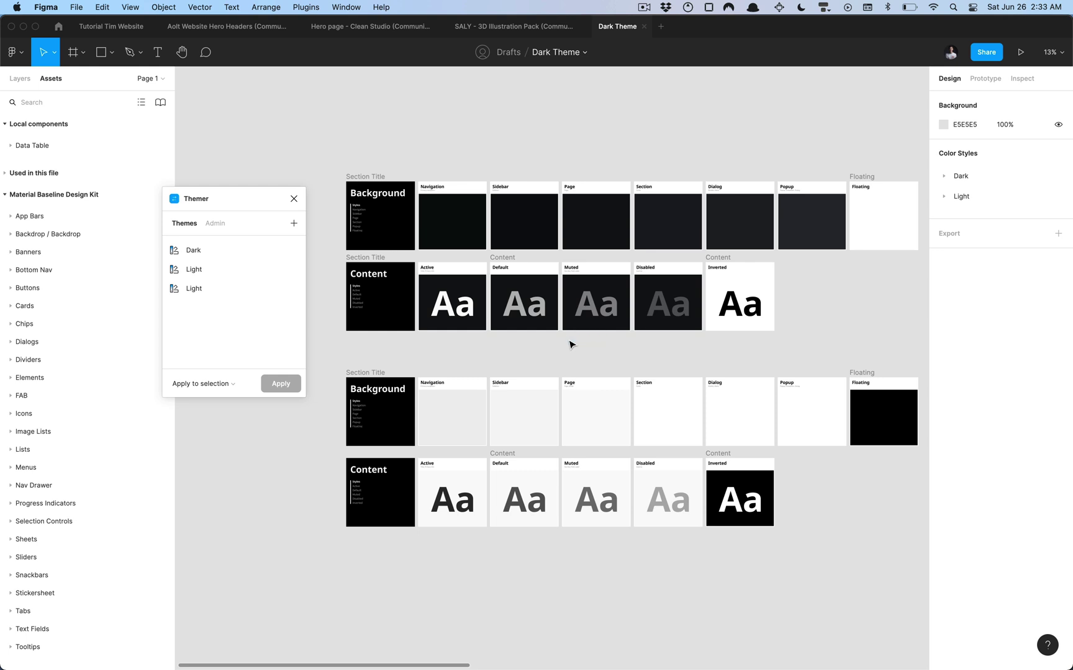
- Drag the Error 404/405/406 frames and data tables further left and zoom to fit them
scroll(568, 343, "right", 3)
left_click_drag(560, 353, 444, 344)
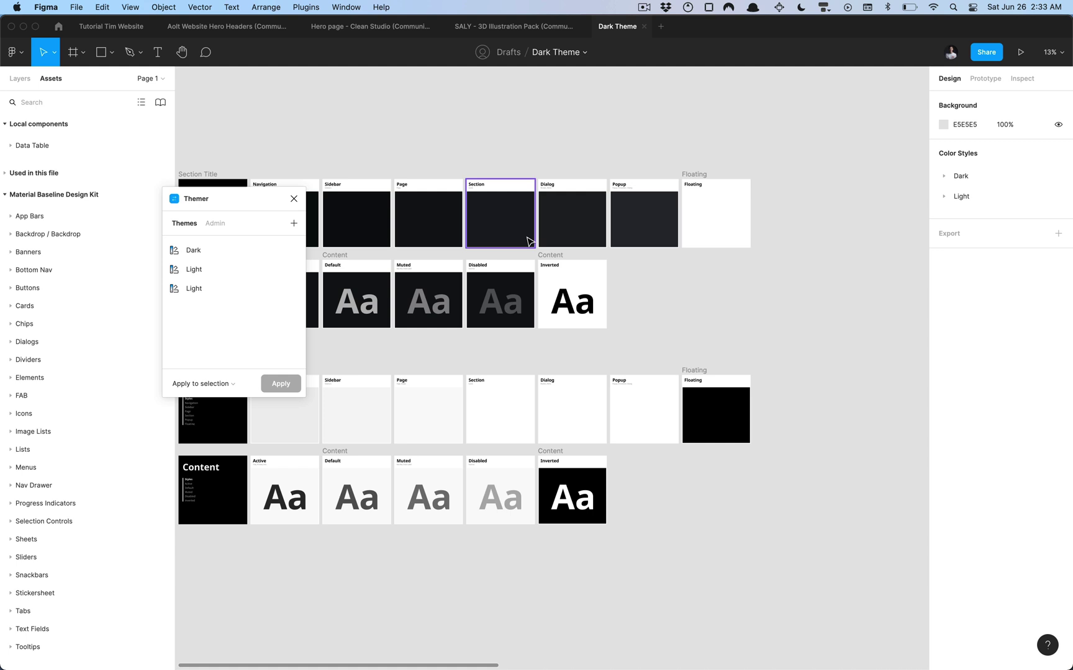
scroll(465, 263, "down", 2)
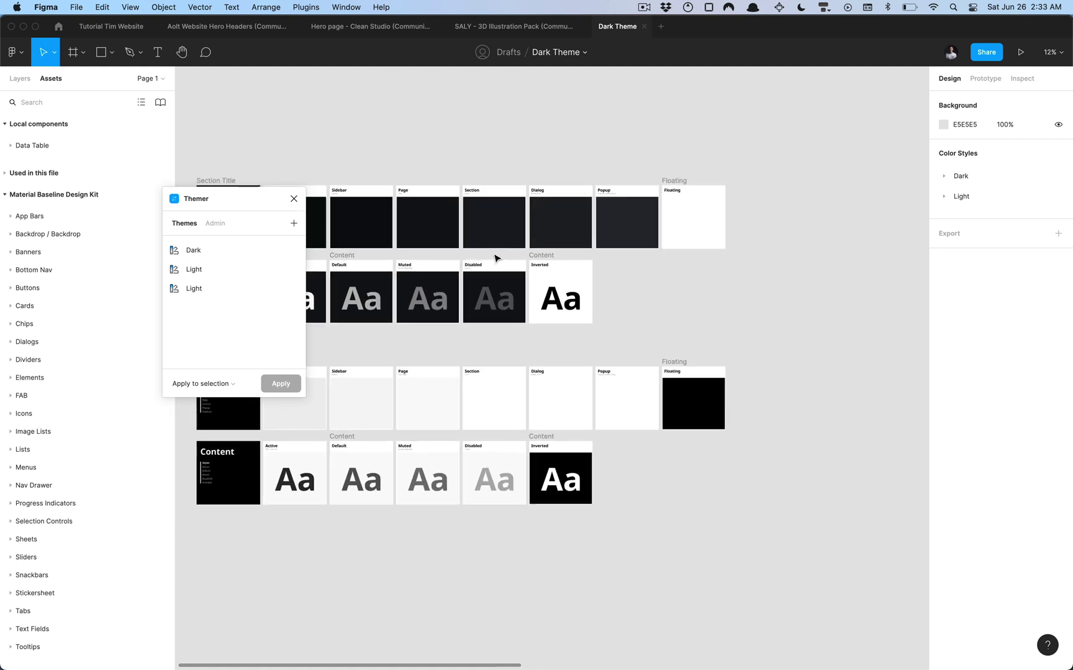
scroll(728, 279, "up", 1)
left_click_drag(728, 280, 592, 272)
scroll(592, 272, "right", 10)
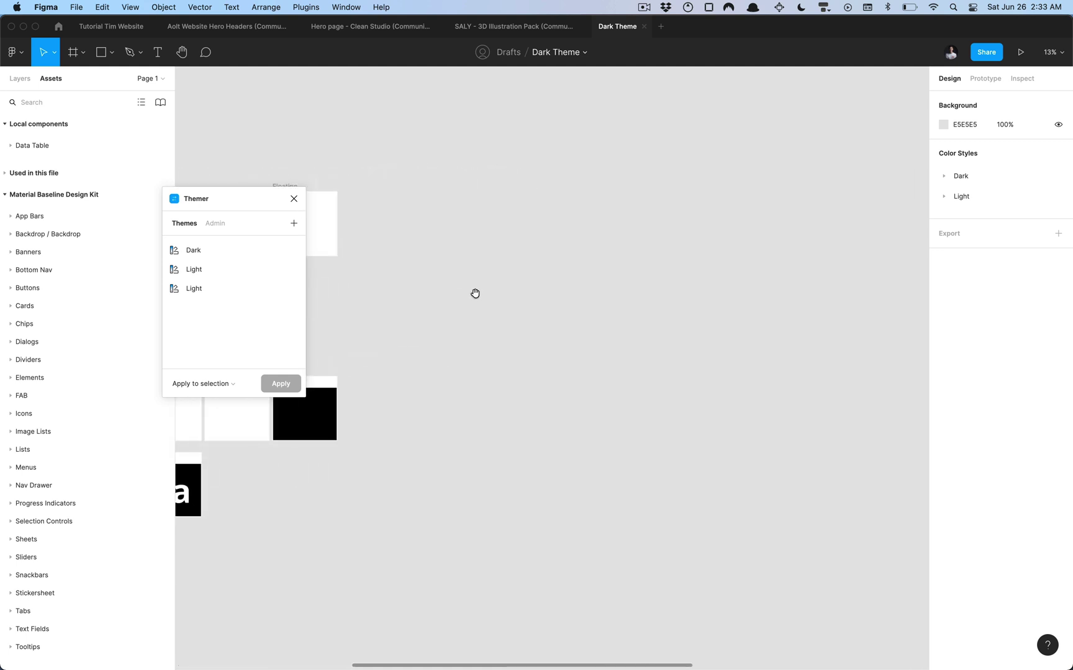
scroll(515, 240, "down", 5)
scroll(780, 222, "up", 2)
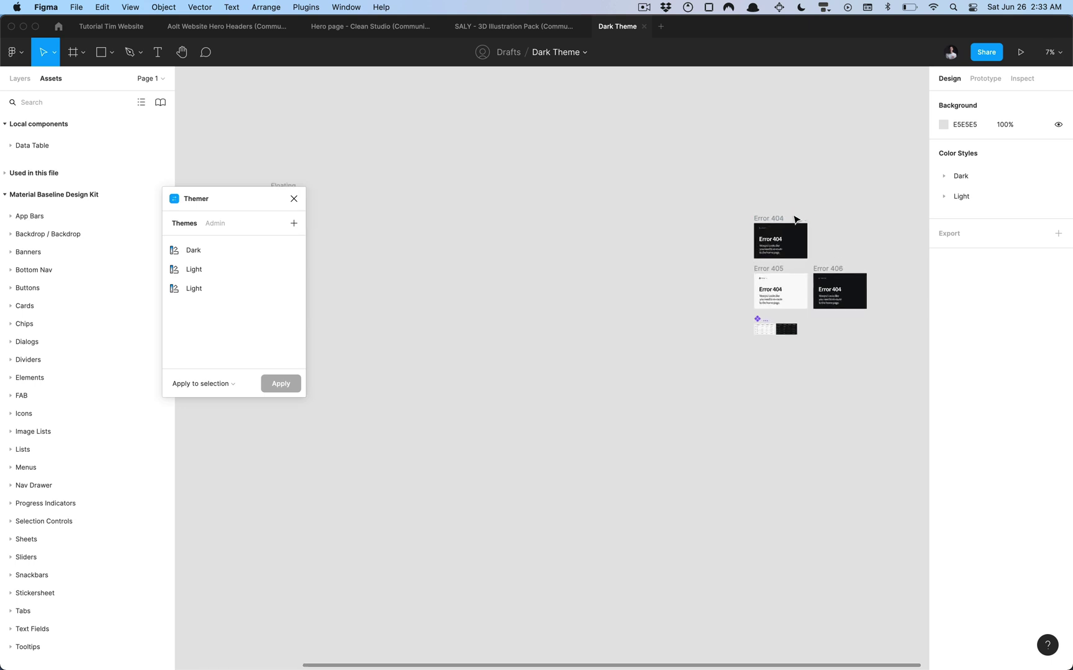
left_click(779, 222)
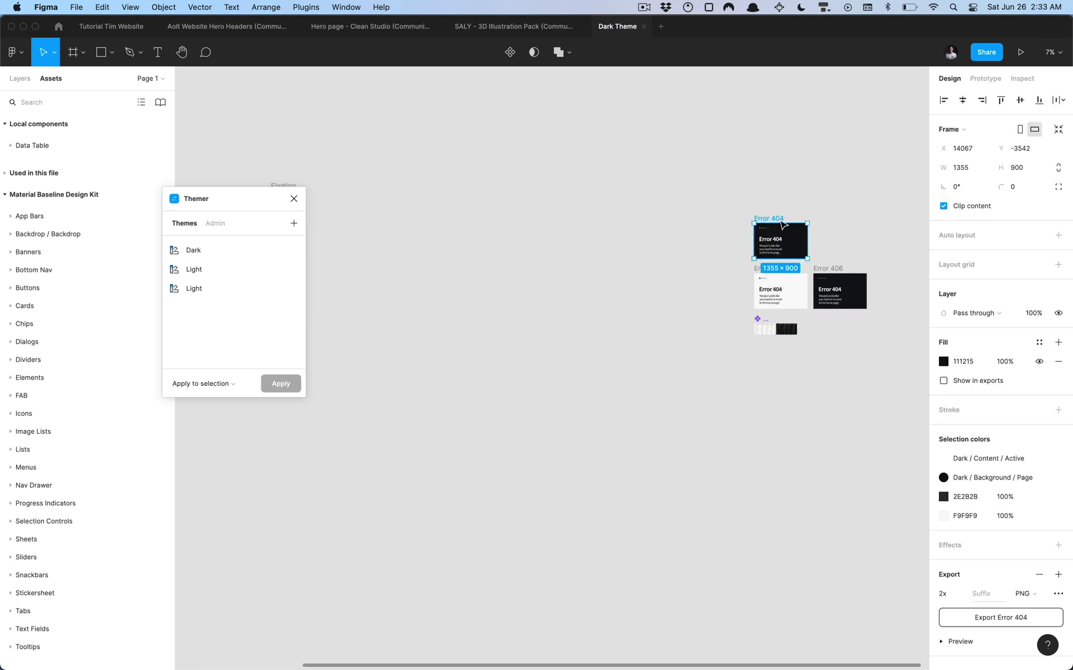
left_click_drag(724, 198, 913, 377)
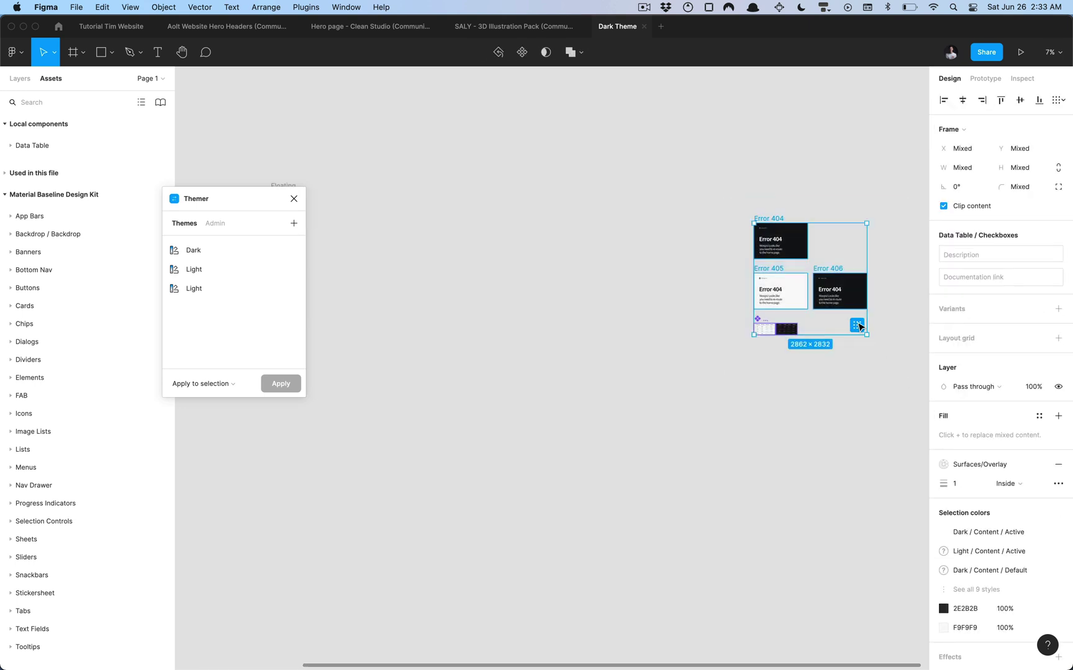
left_click_drag(845, 305, 498, 312)
key("shift+2")
key("Escape")
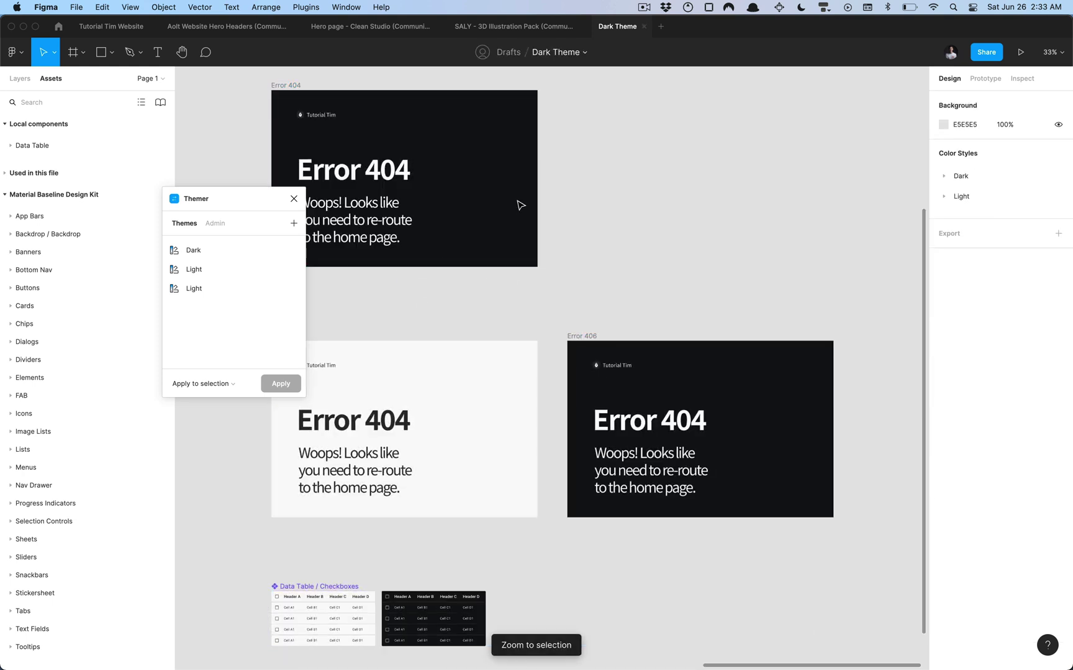
- Select Error 404's label, body text, heading and whole frame, then the Error 405 frame
scroll(519, 204, "down", 3)
scroll(462, 150, "left", 2)
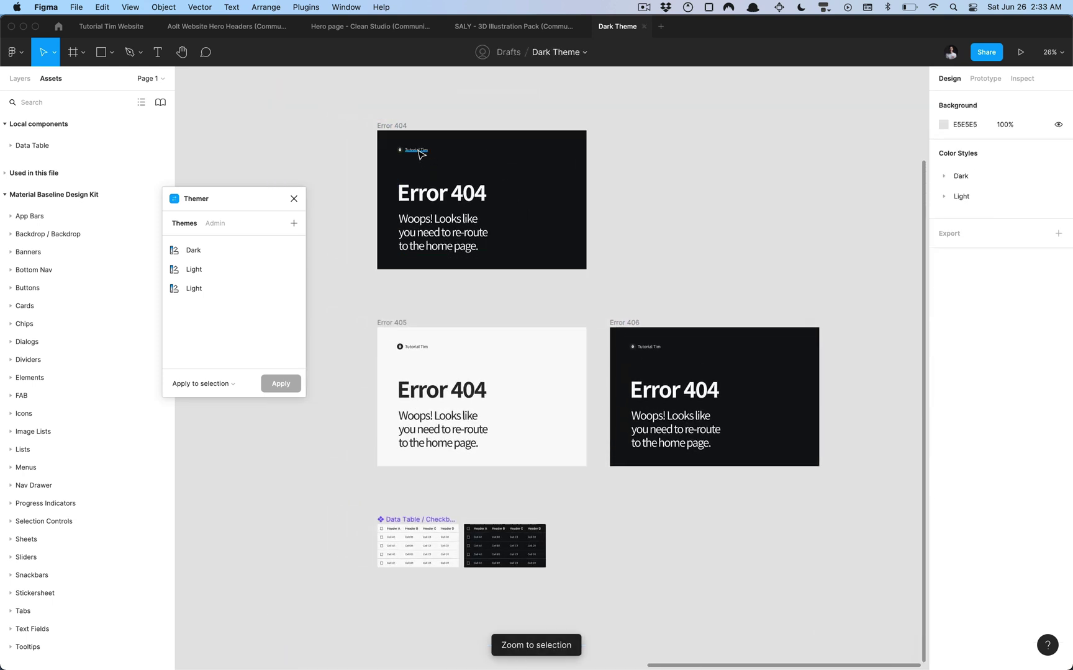
left_click(420, 153)
left_click(447, 221)
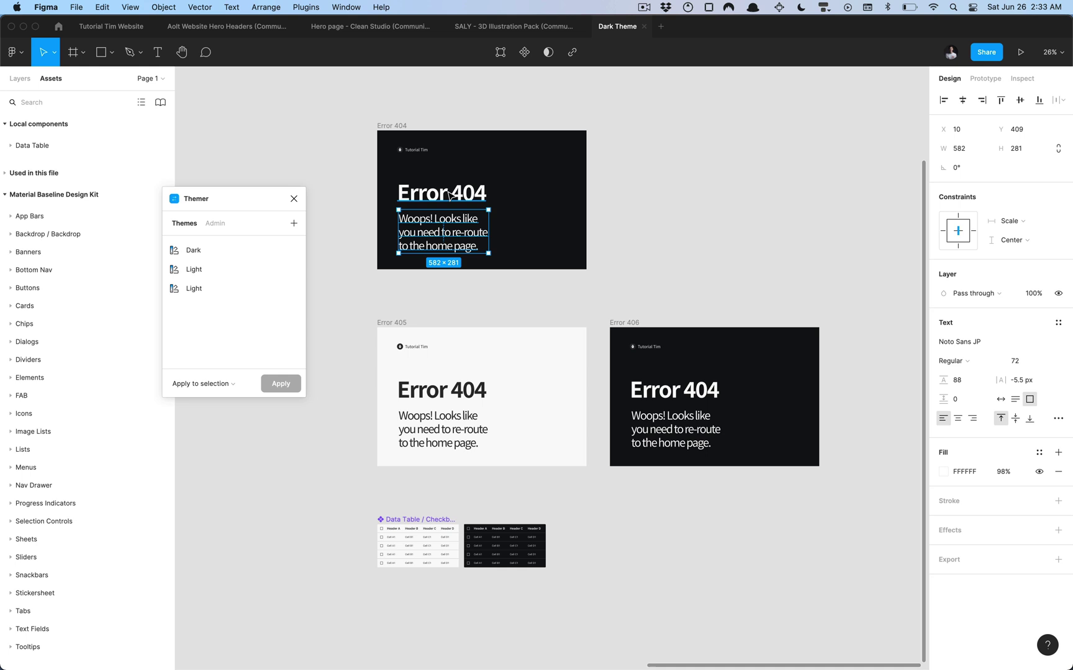
left_click(450, 196)
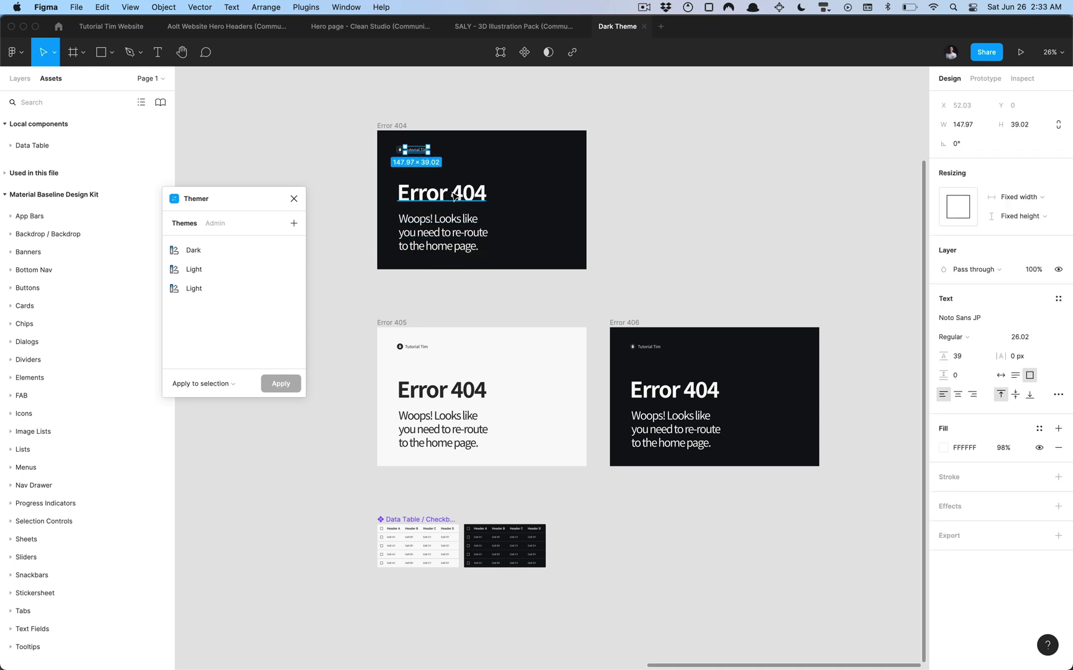
left_click(384, 125)
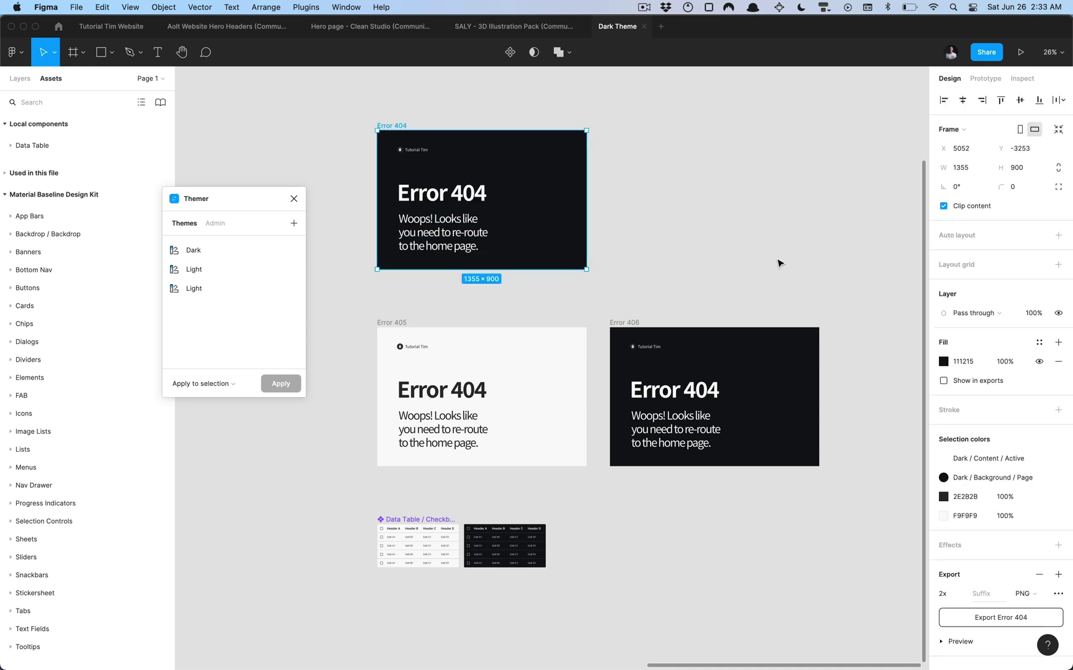
left_click(392, 322)
- Delete the Error 405 and 406 frames and set Error 404's fill to Dark/Background/Page
left_click(633, 323, "shift")
key("Delete")
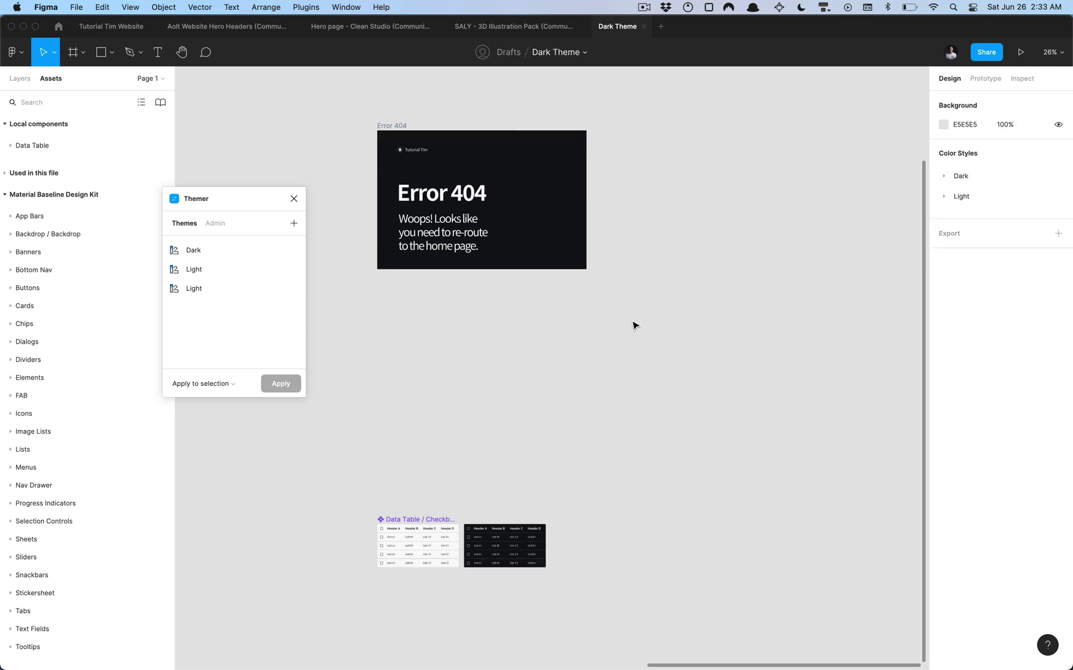
left_click(397, 126)
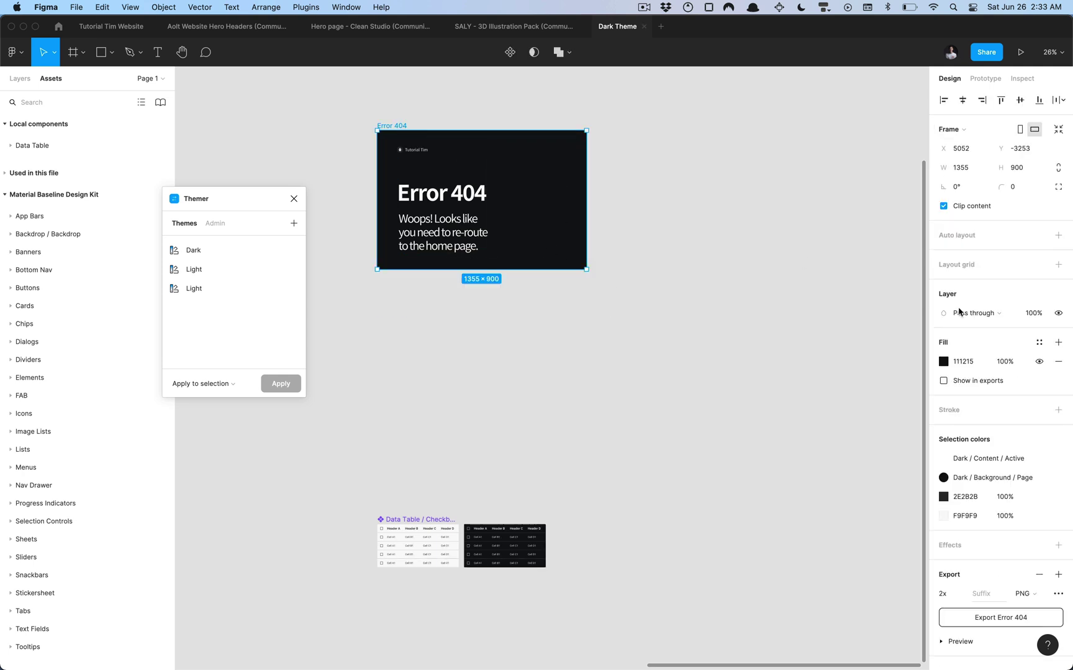
left_click(1038, 342)
left_click_drag(957, 353, 625, 137)
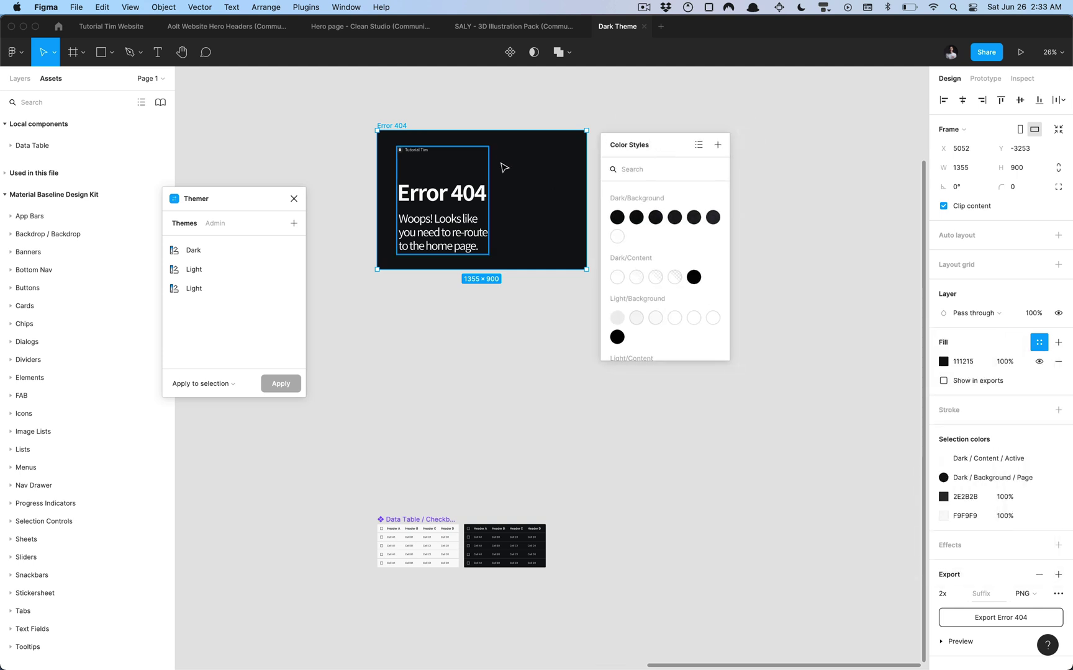
left_click(657, 218)
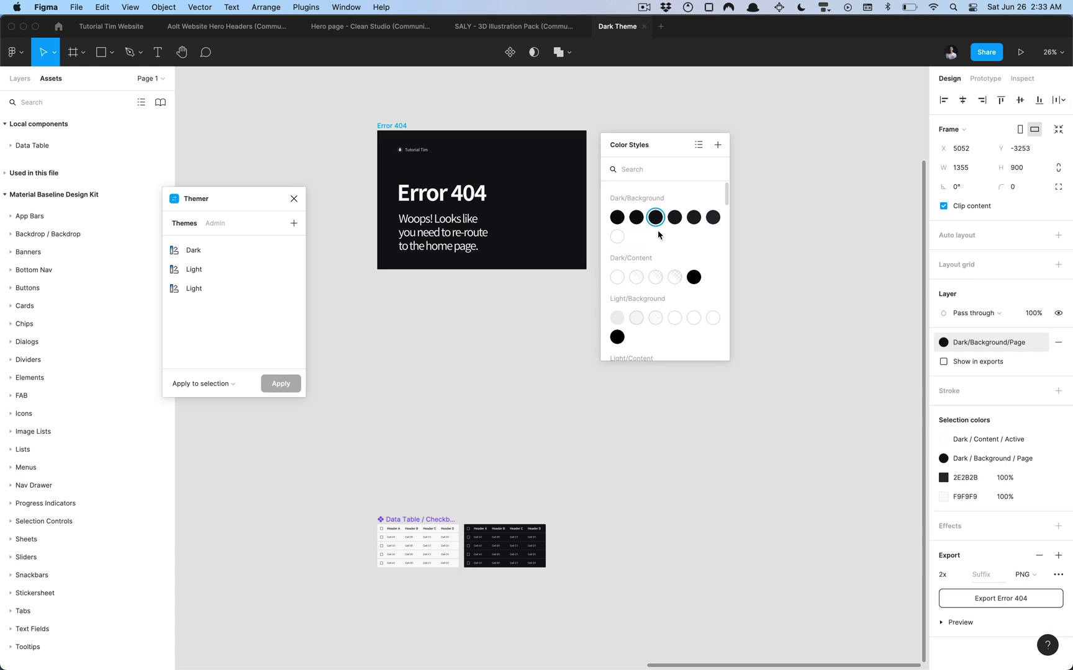
- Apply Dark/Content/Active to Error 404's heading, body text and label
left_click(446, 193)
left_click(442, 227, "shift")
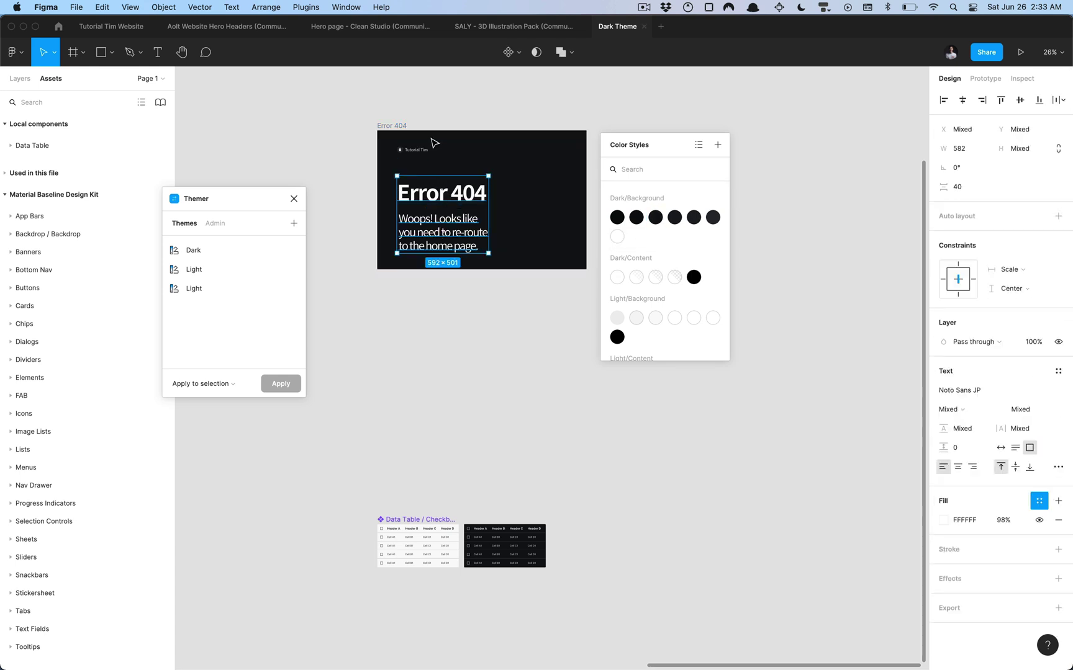
left_click(417, 150, "shift")
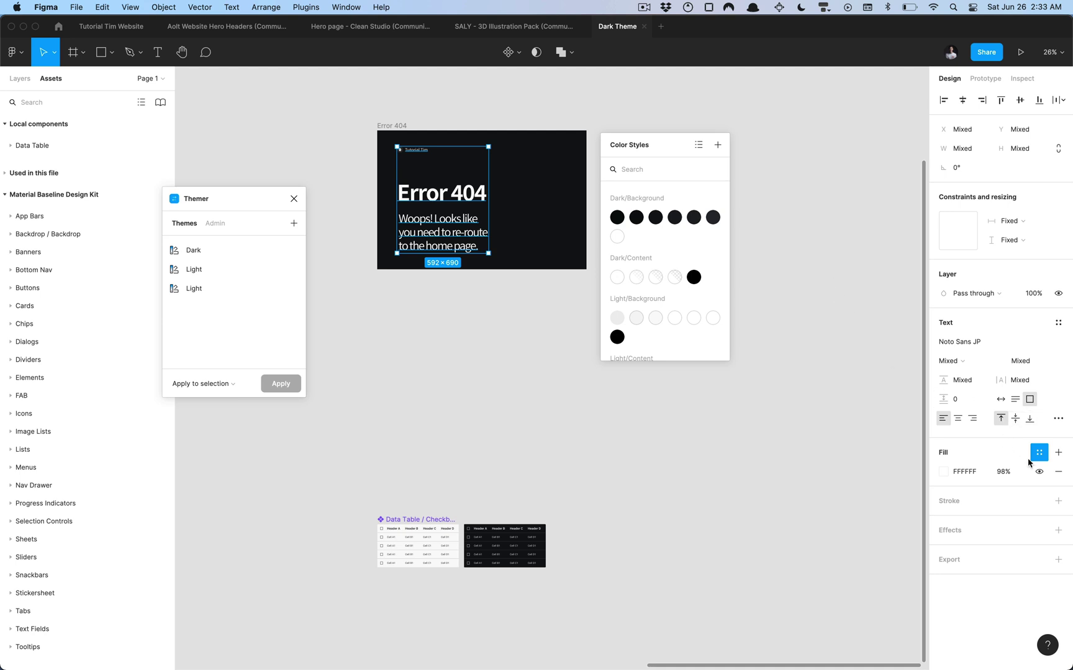
left_click(620, 277)
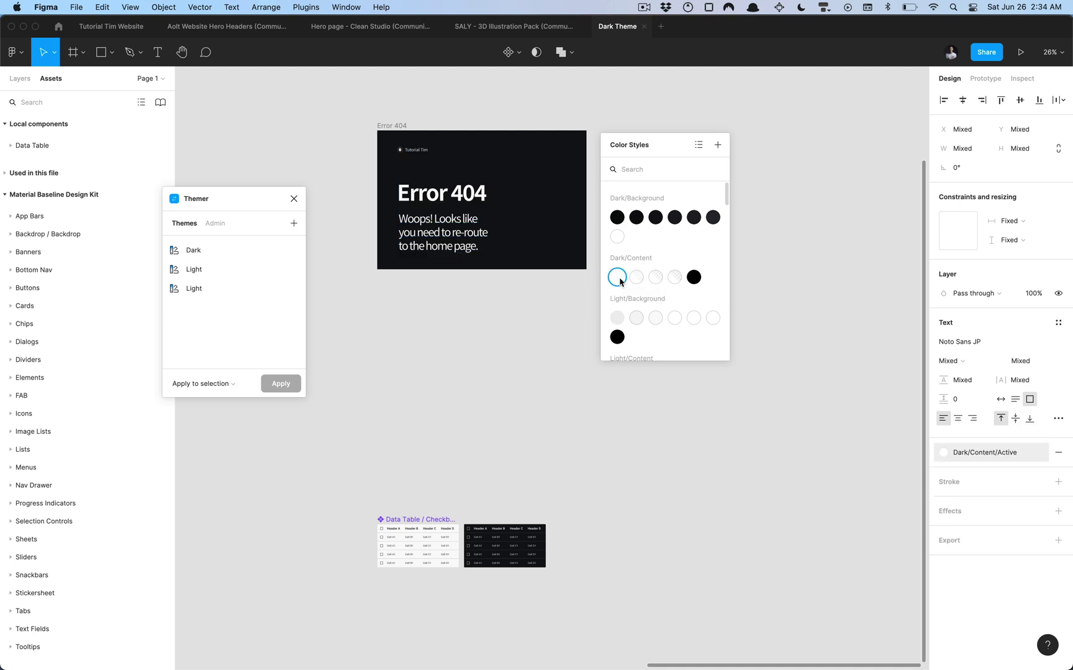
left_click(716, 146)
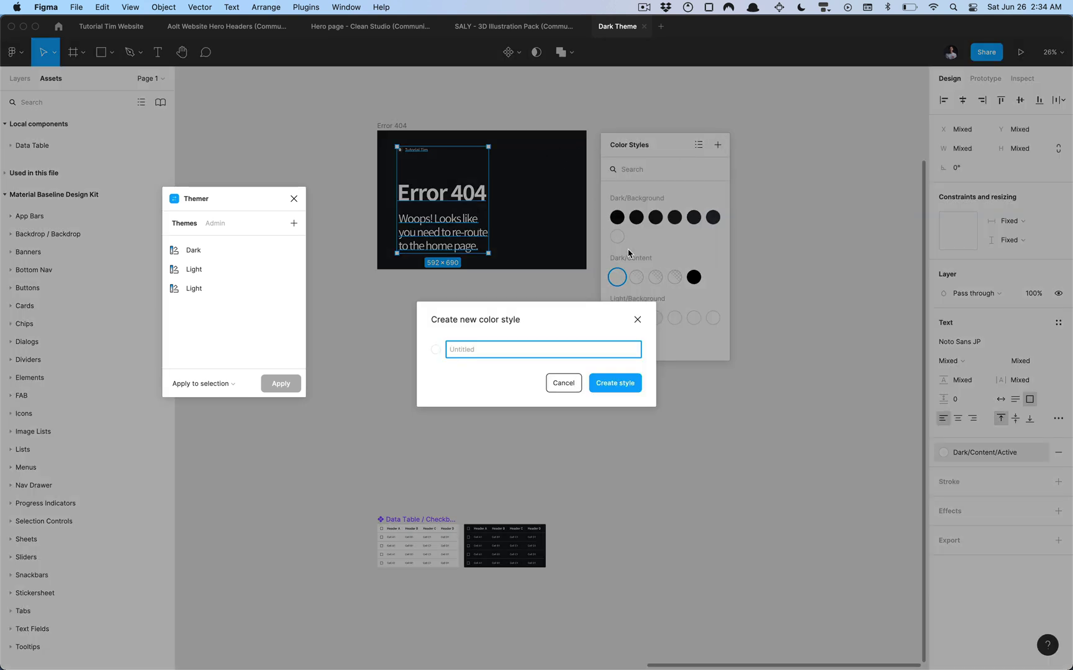
left_click(562, 382)
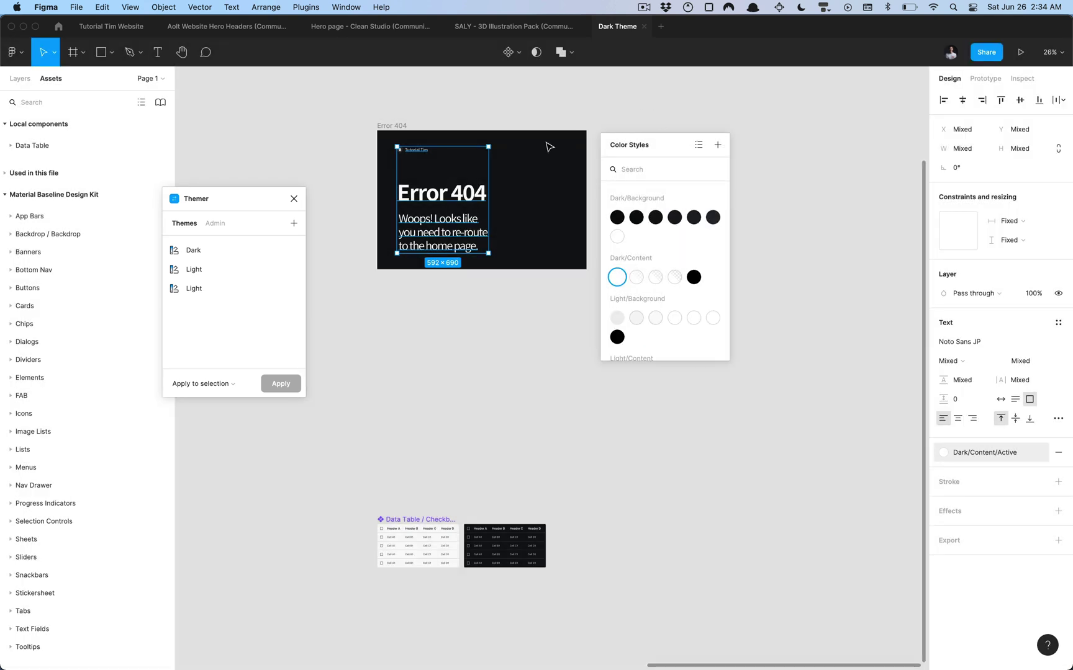
left_click(444, 150)
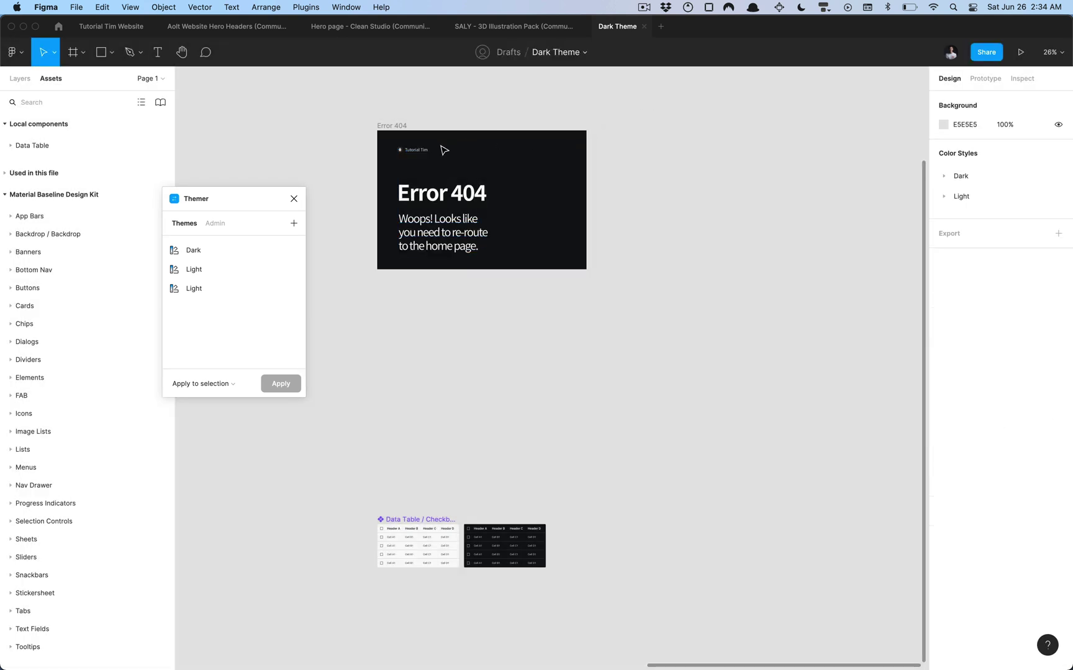
left_click(402, 127)
- Duplicate Error 404 to the right as Error 405 and apply the Light theme in Themer
left_click_drag(552, 173, 759, 172)
right_click(733, 155)
mouse_move(743, 162)
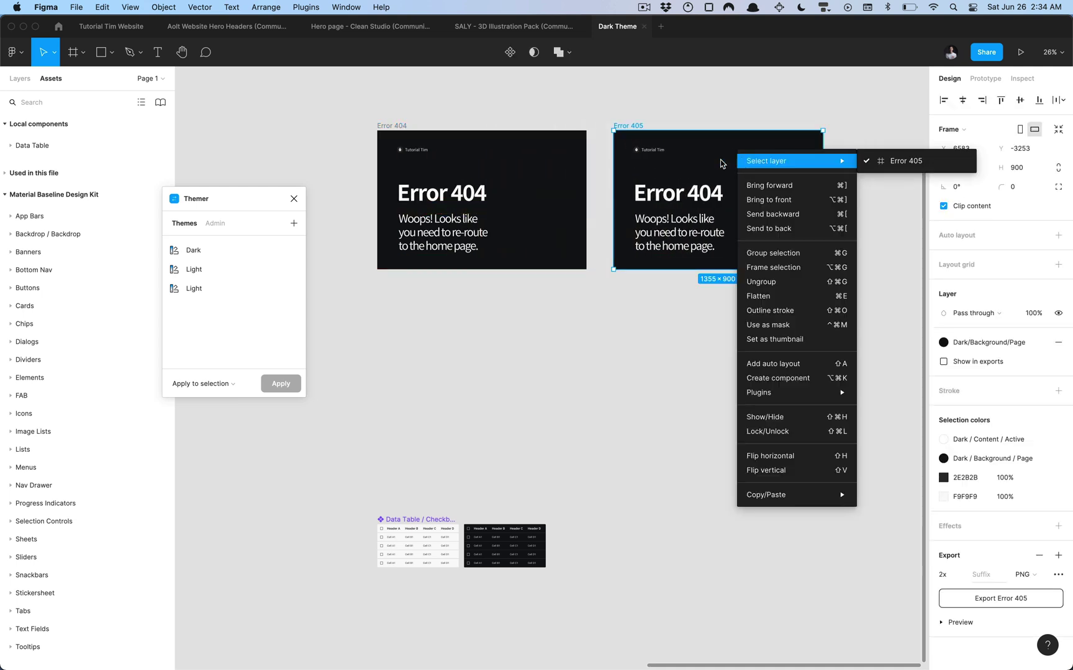
left_click_drag(239, 198, 340, 149)
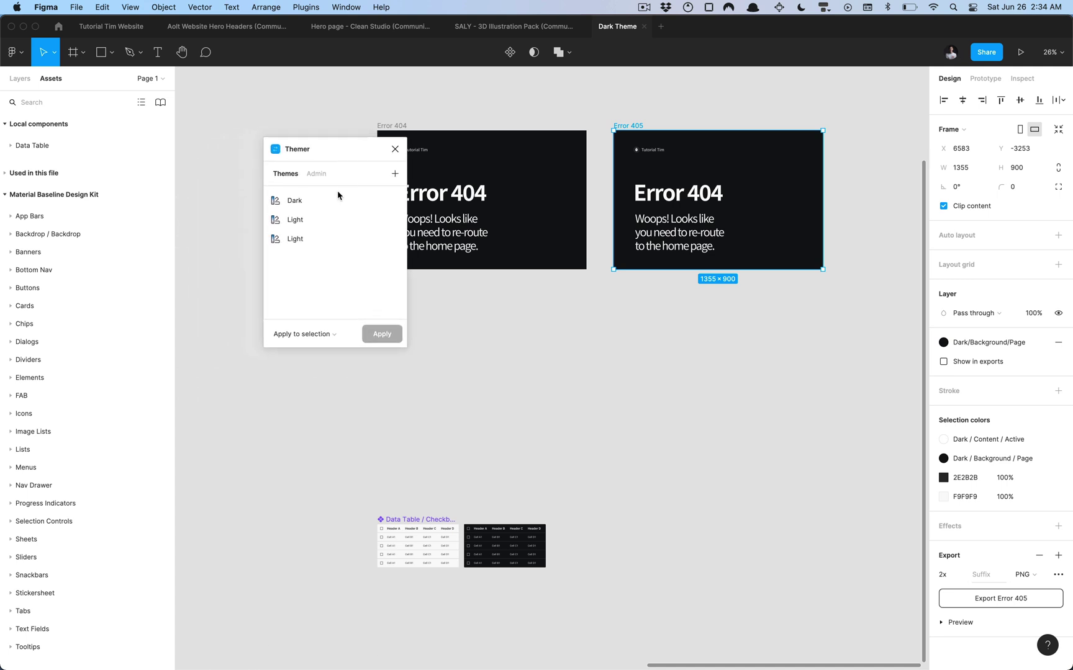
left_click(382, 333)
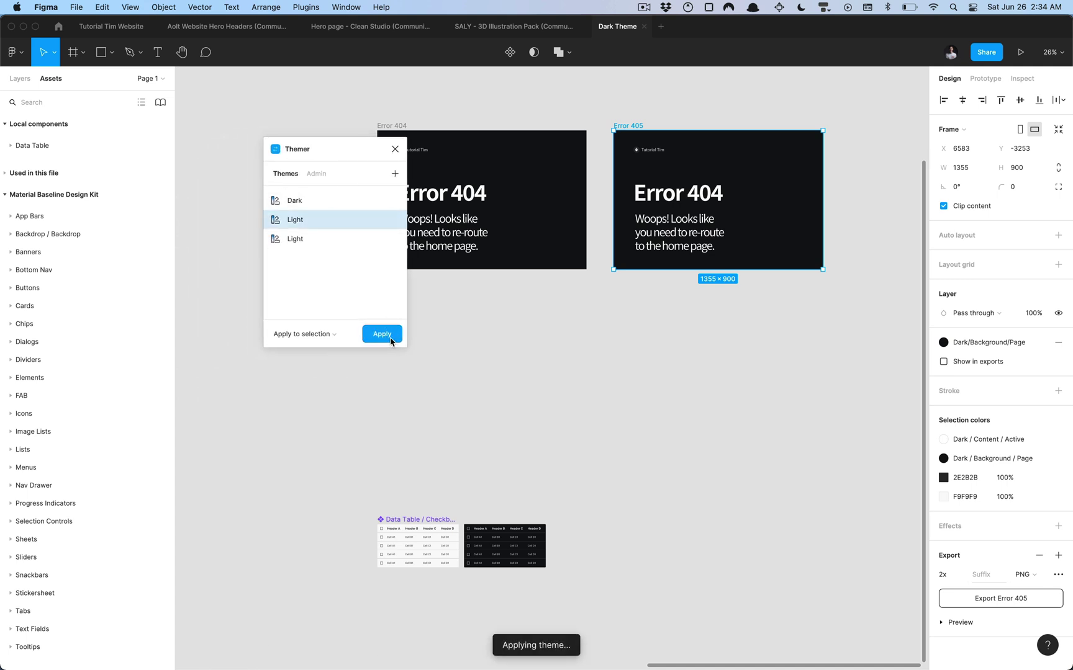
- Delete Themer's duplicate Light theme and reapply Light to Error 405
left_click(393, 220)
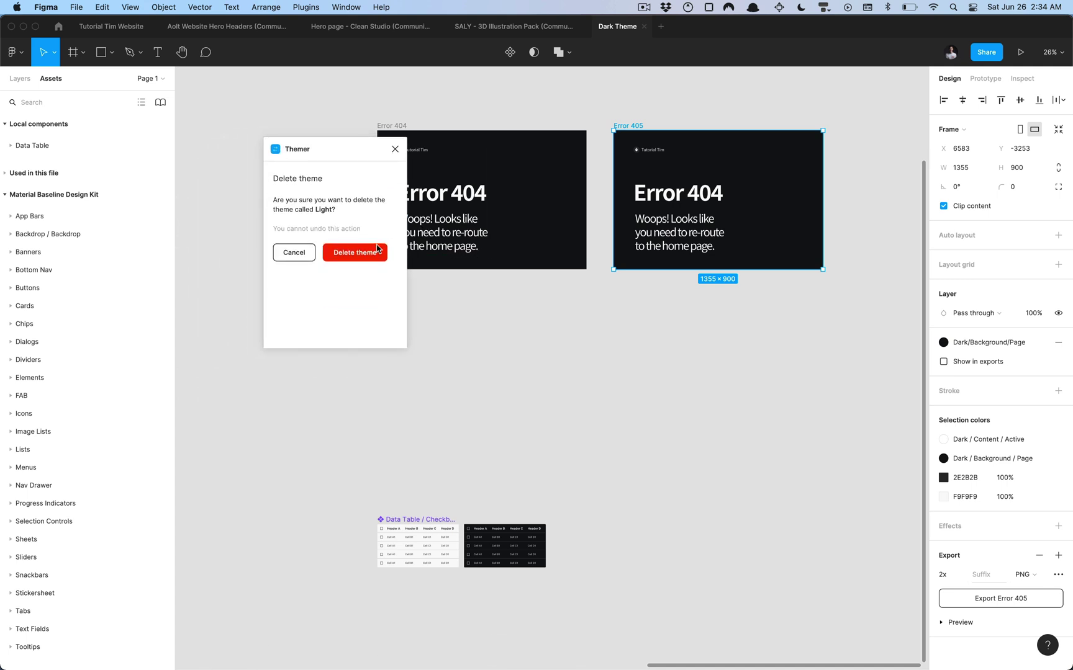
left_click(344, 256)
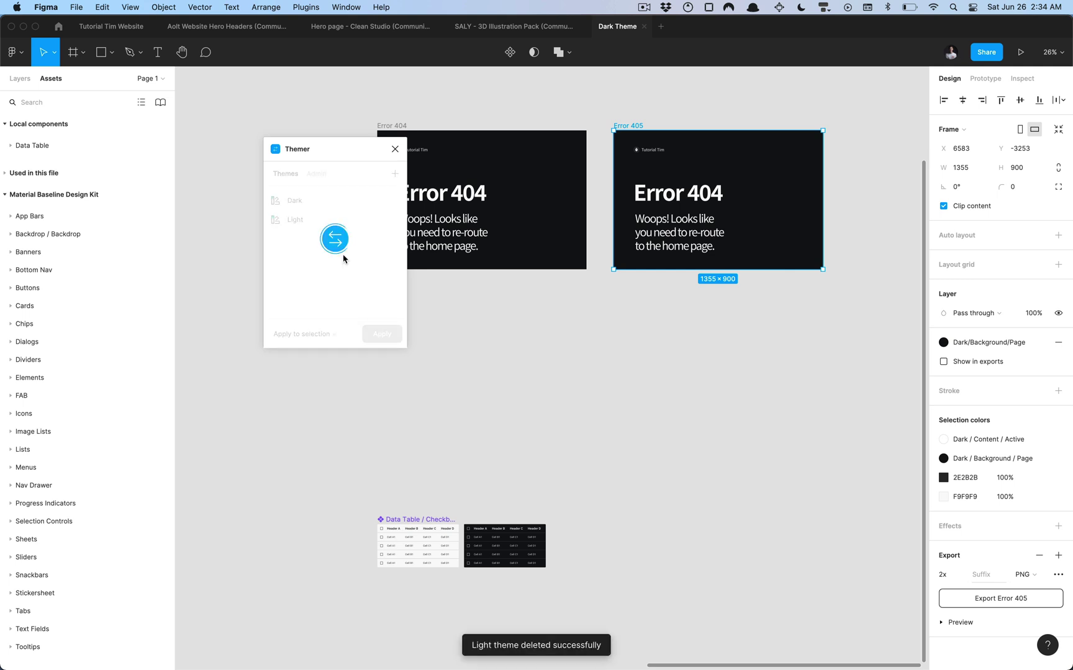
left_click(307, 220)
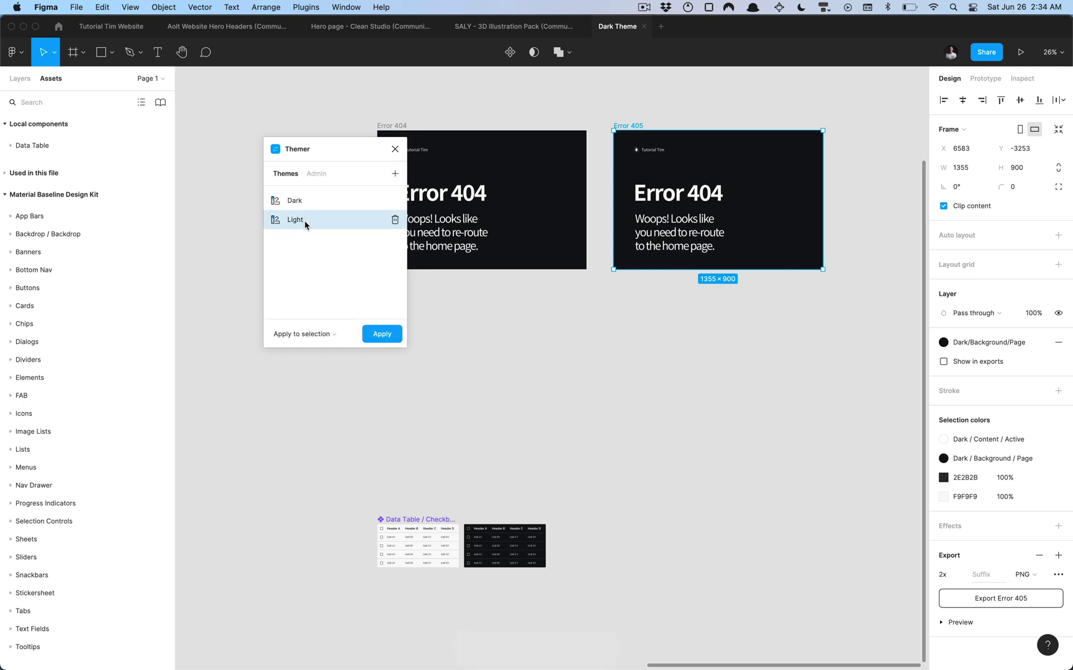
left_click(382, 333)
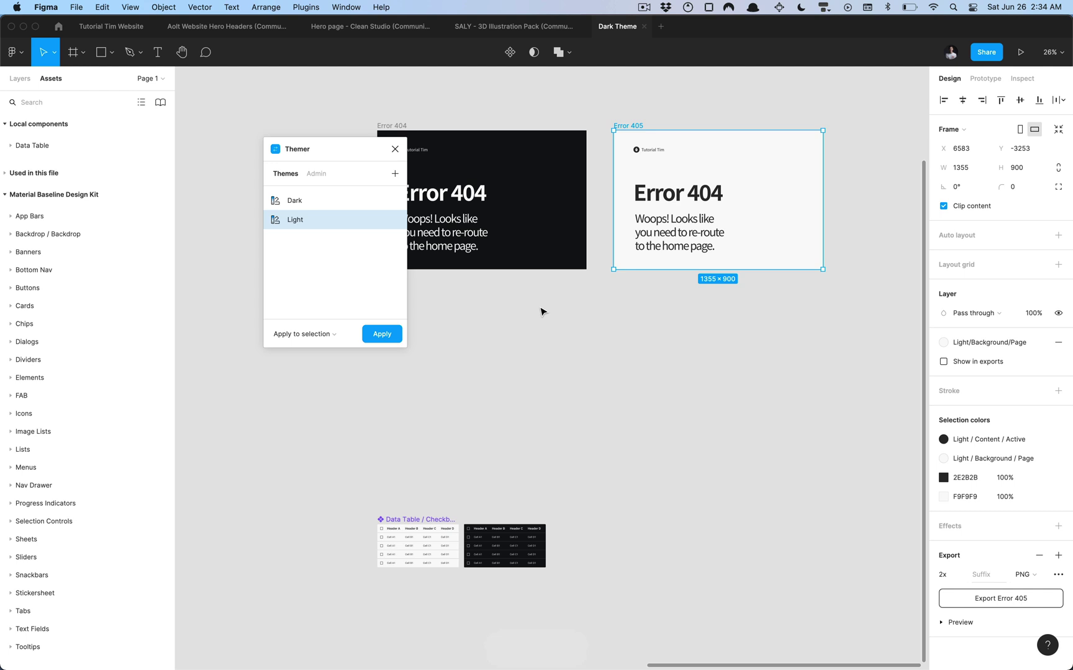
- Duplicate Error 405 below as Error 406 and apply the Dark theme
left_click_drag(766, 182, 763, 314)
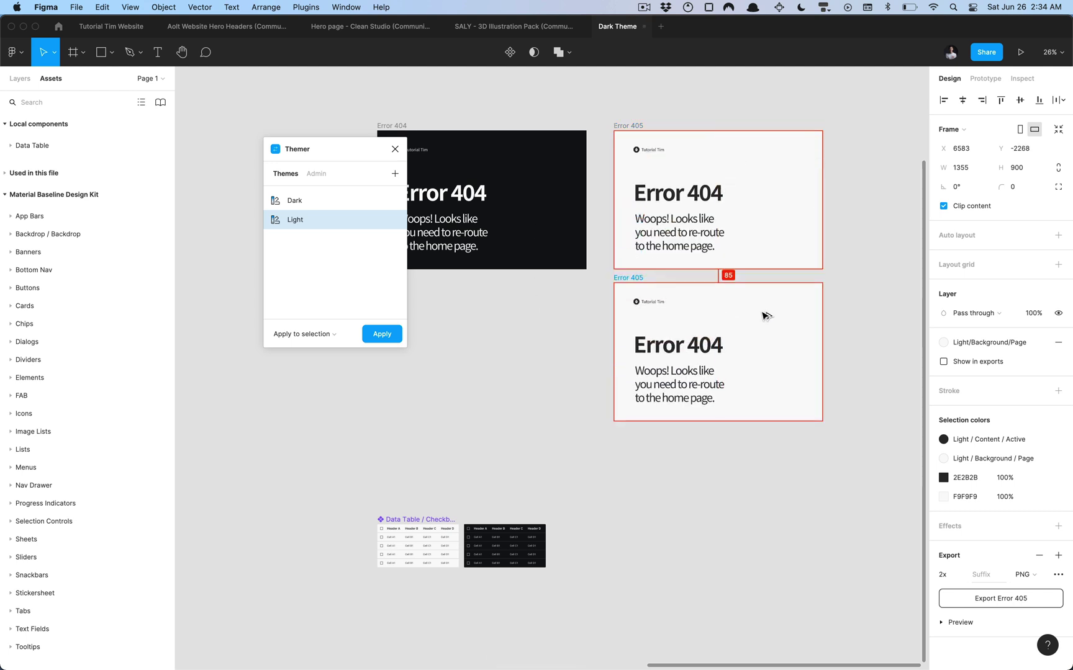
left_click(279, 200)
left_click(376, 335)
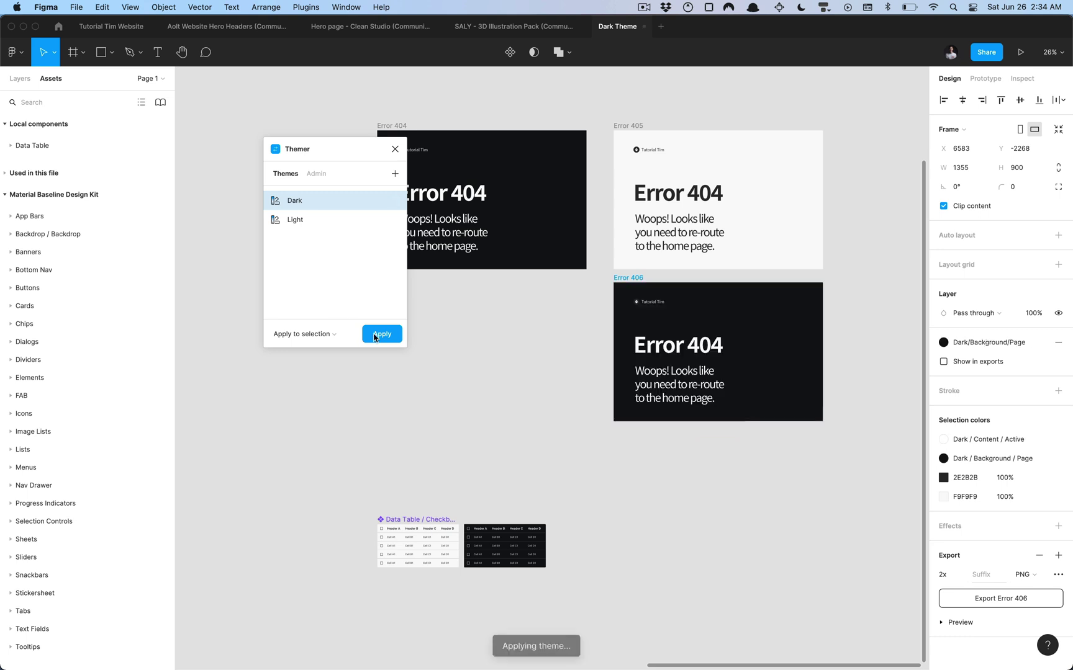
- Select Header A–D in the light table and view their fill colour styles
left_click(455, 434)
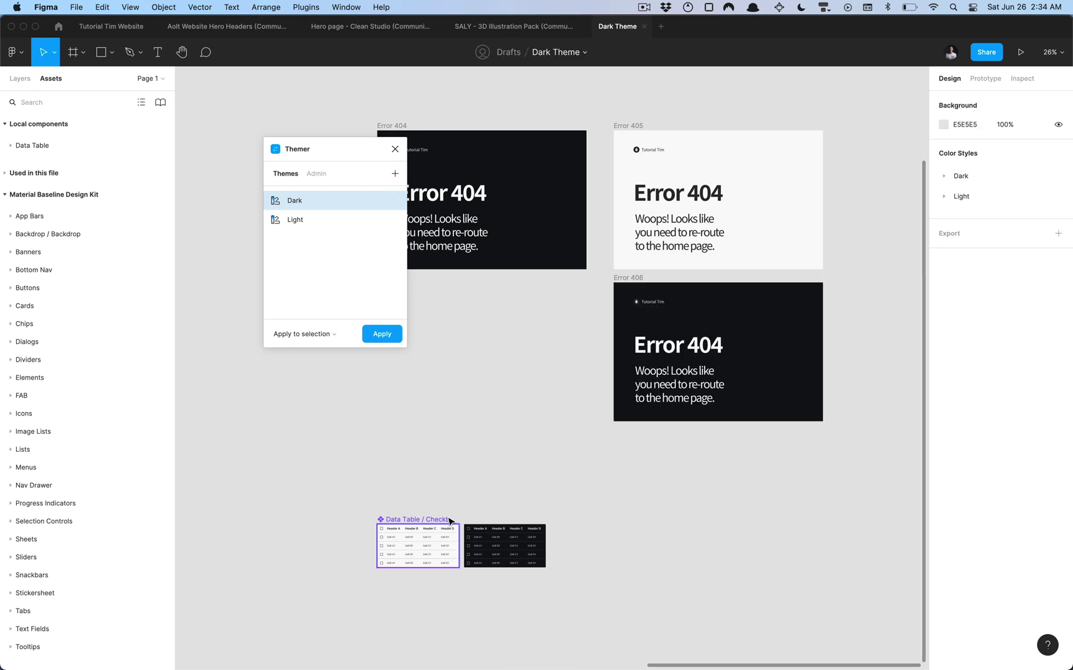
scroll(409, 512, "up", 10)
scroll(397, 520, "down", 10)
scroll(477, 379, "up", 8)
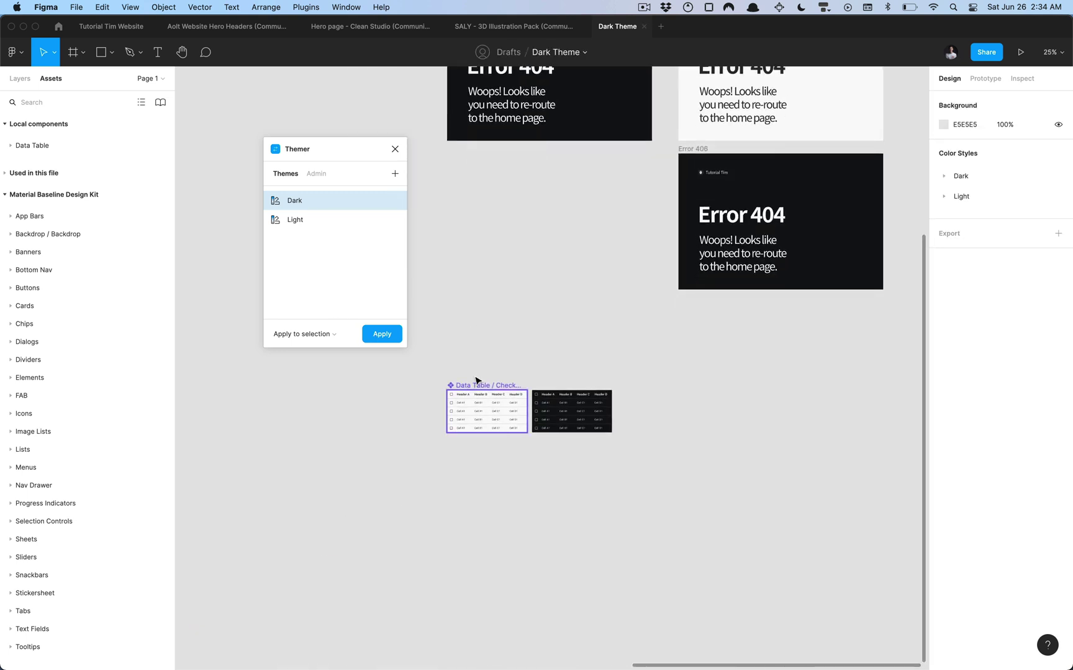
scroll(465, 396, "up", 1)
left_click(431, 412, "super")
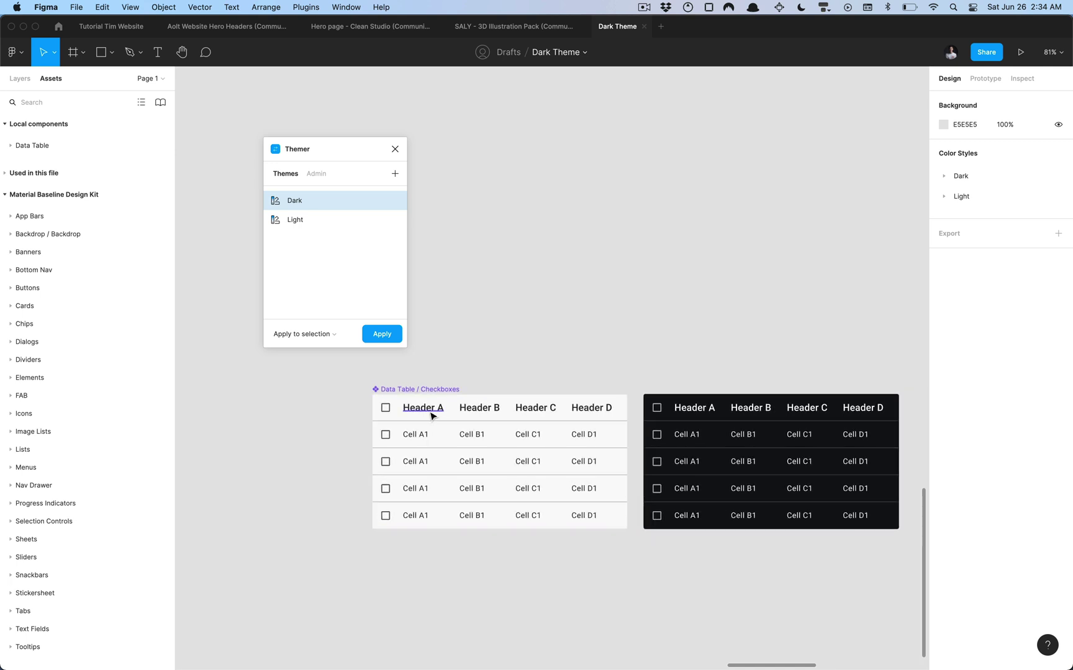
left_click(482, 409, "shift")
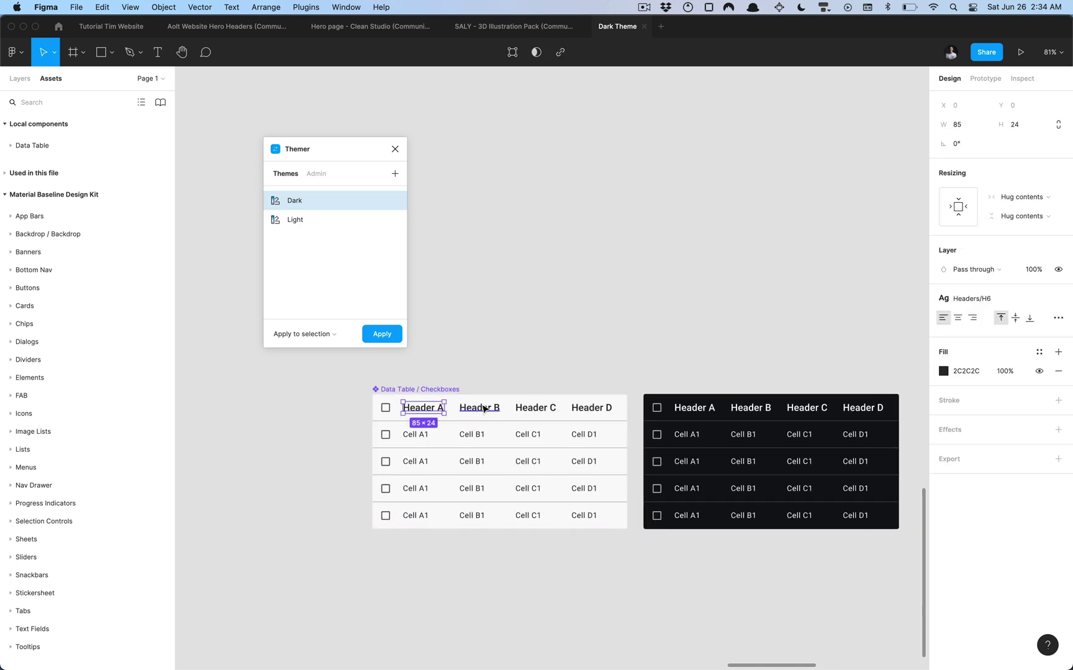
left_click(537, 409, "shift")
left_click(590, 410, "shift")
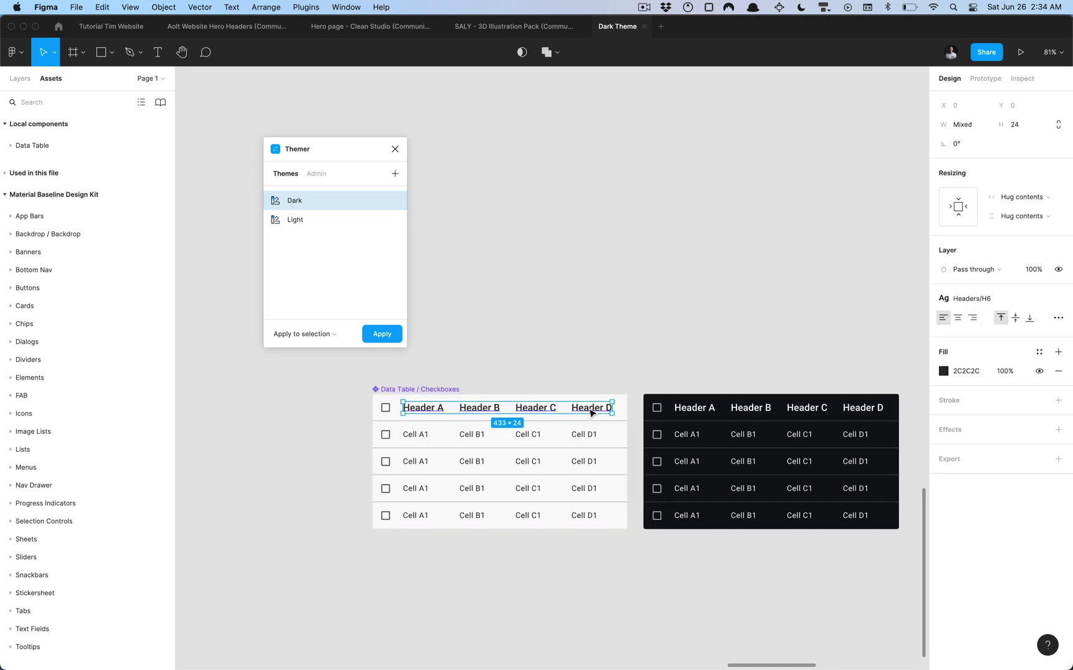
left_click(1038, 352)
left_click(450, 437)
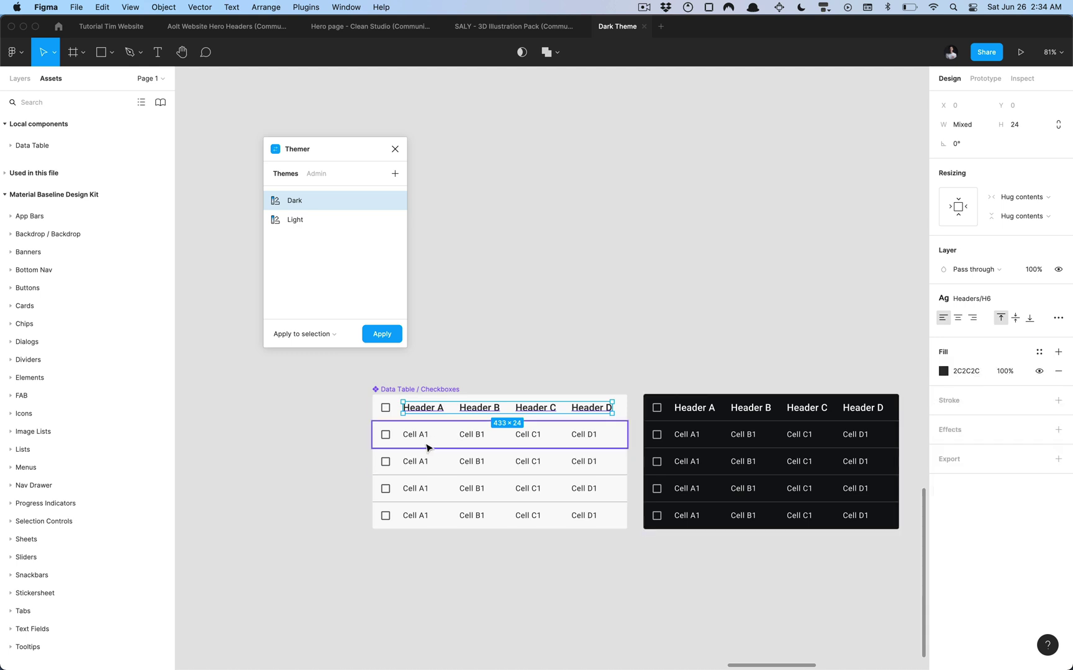
- Inspect the colour styles of cells A1–D1, Header A, the checkbox and the row divider
left_click(444, 434, "shift")
left_click(475, 435, "shift")
left_click(524, 435, "shift")
left_click(570, 438, "shift")
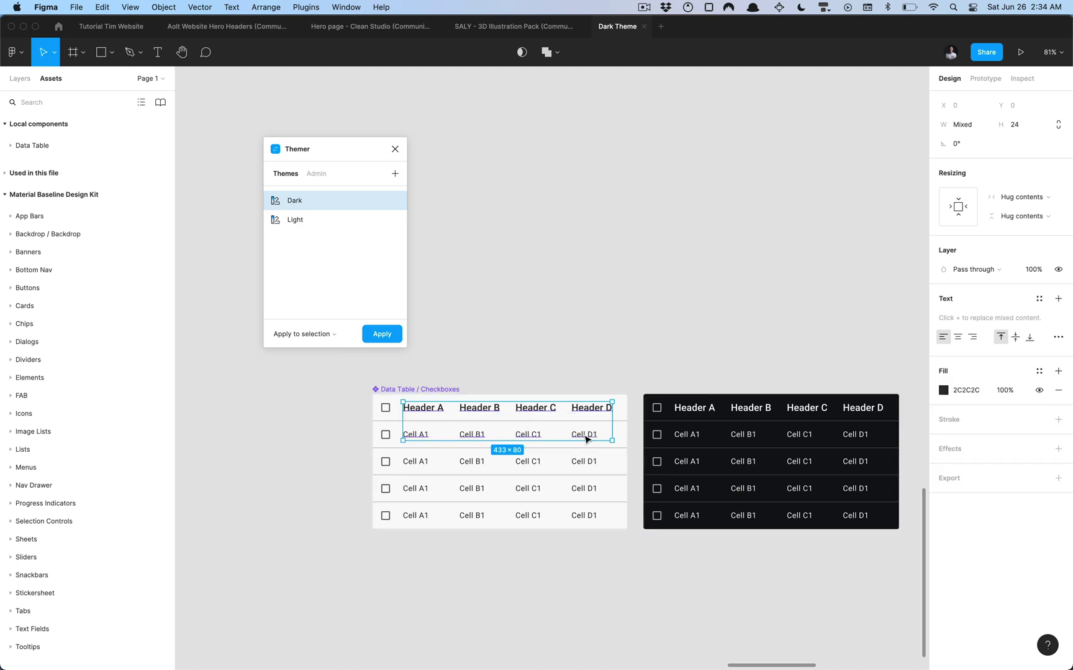
left_click(547, 362)
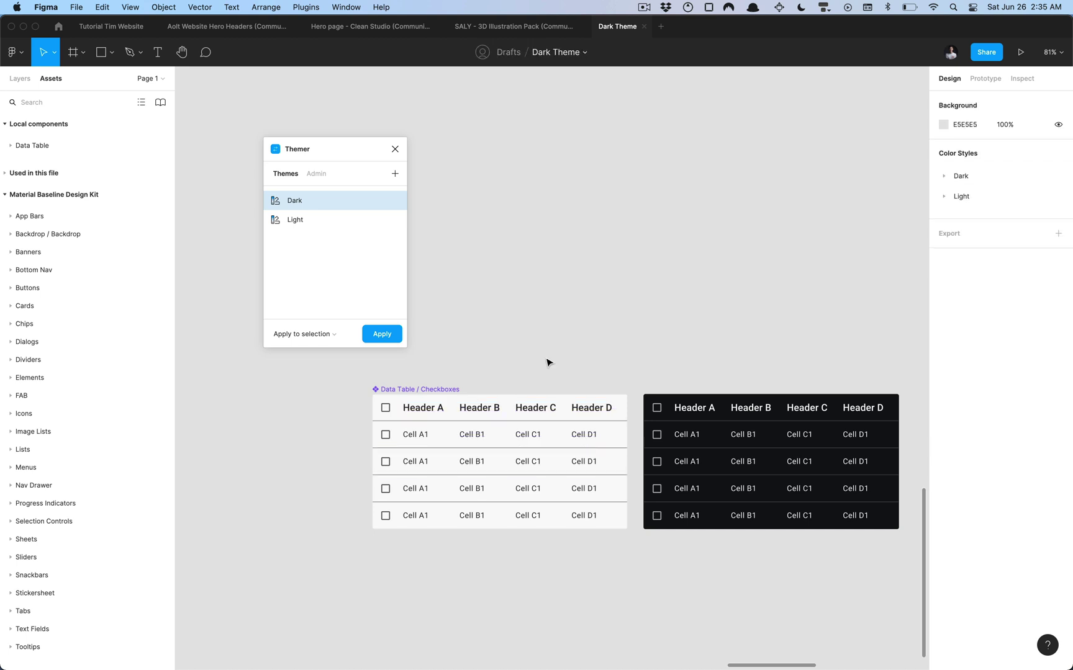
left_click(423, 408)
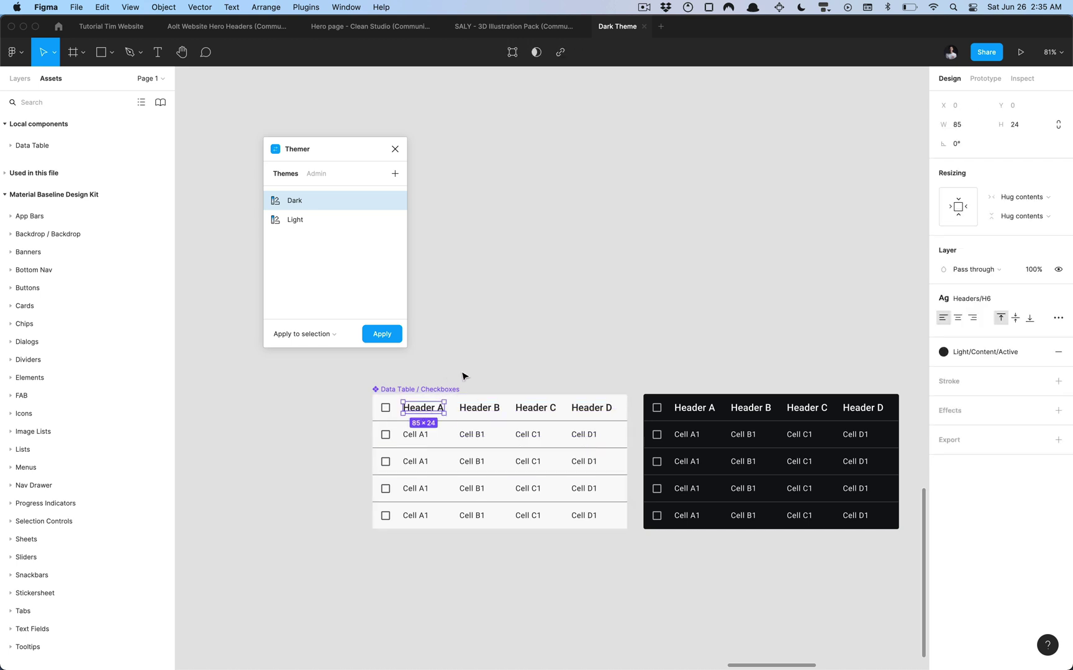
left_click(385, 435)
left_click(523, 335)
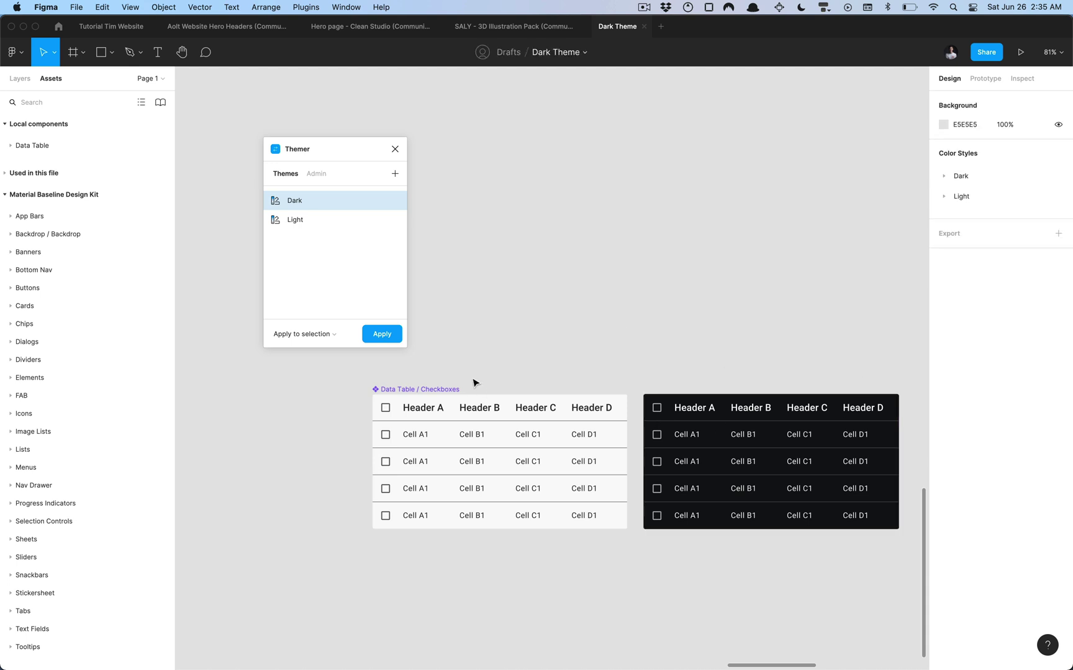
left_click(456, 449)
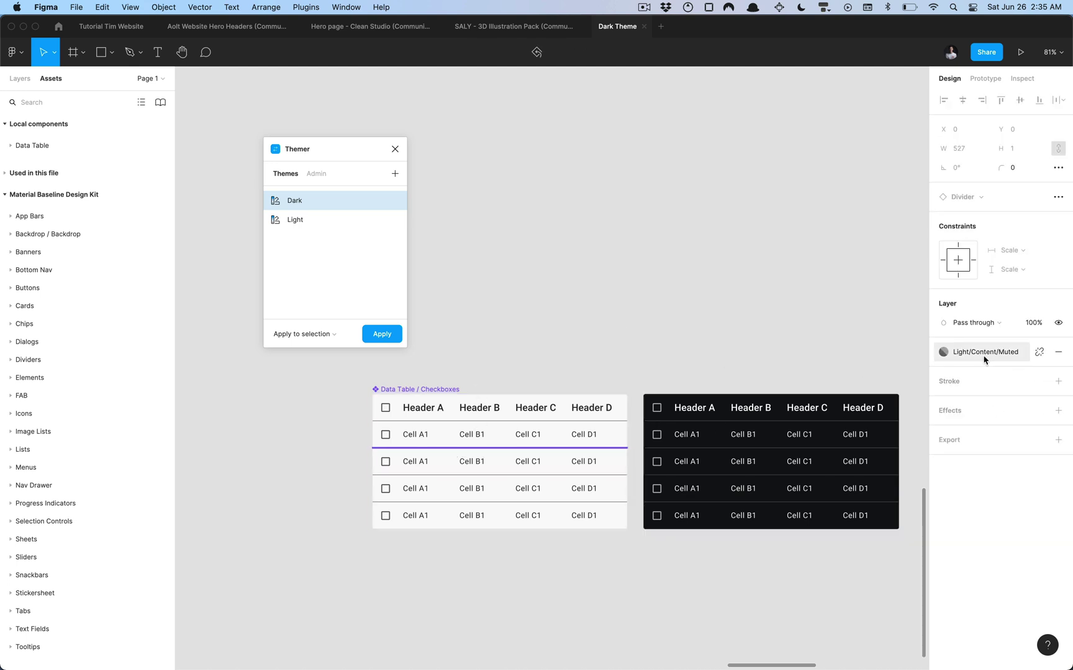
left_click(548, 343)
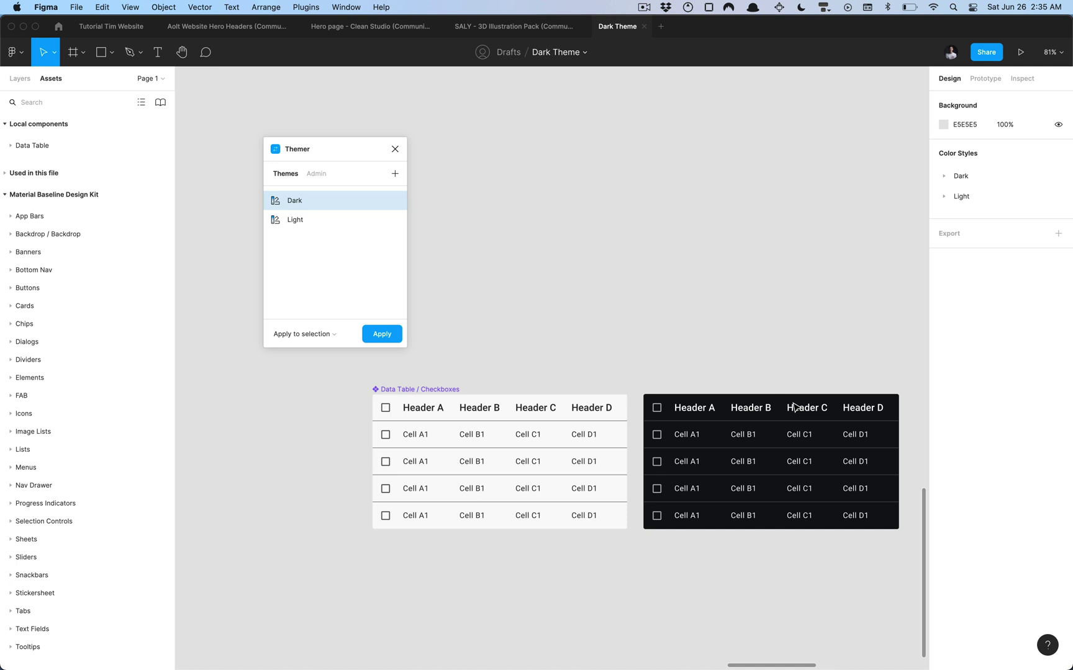
- Delete the dark table copy and set Data Table / Checkboxes fill to Light/Background/Section
left_click(809, 431)
key("Delete")
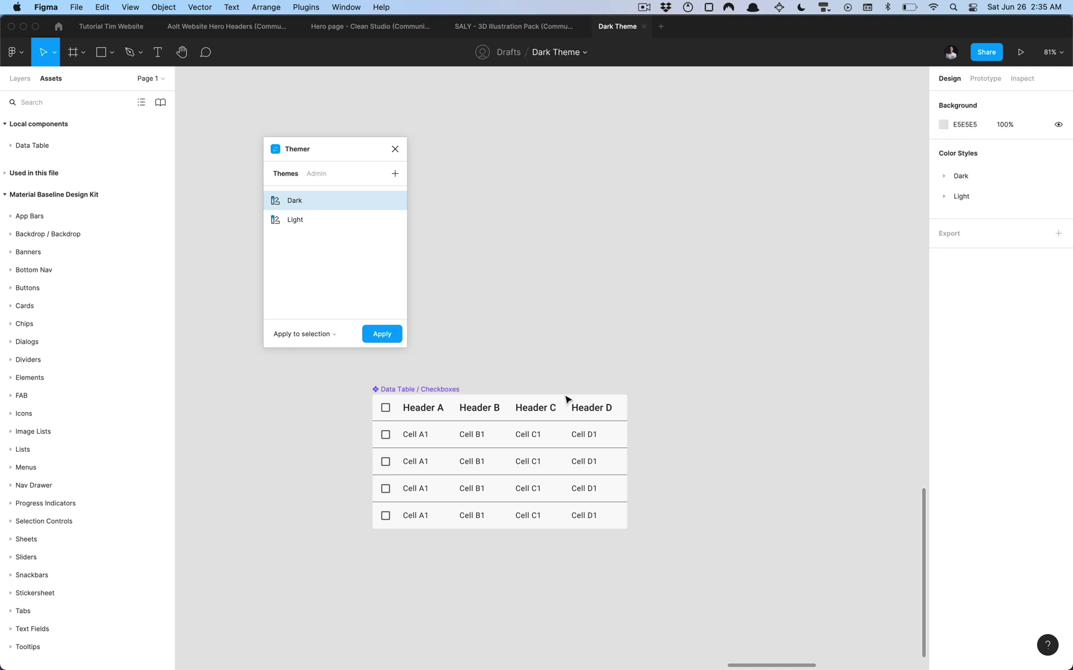
left_click(419, 394)
left_click(1031, 446)
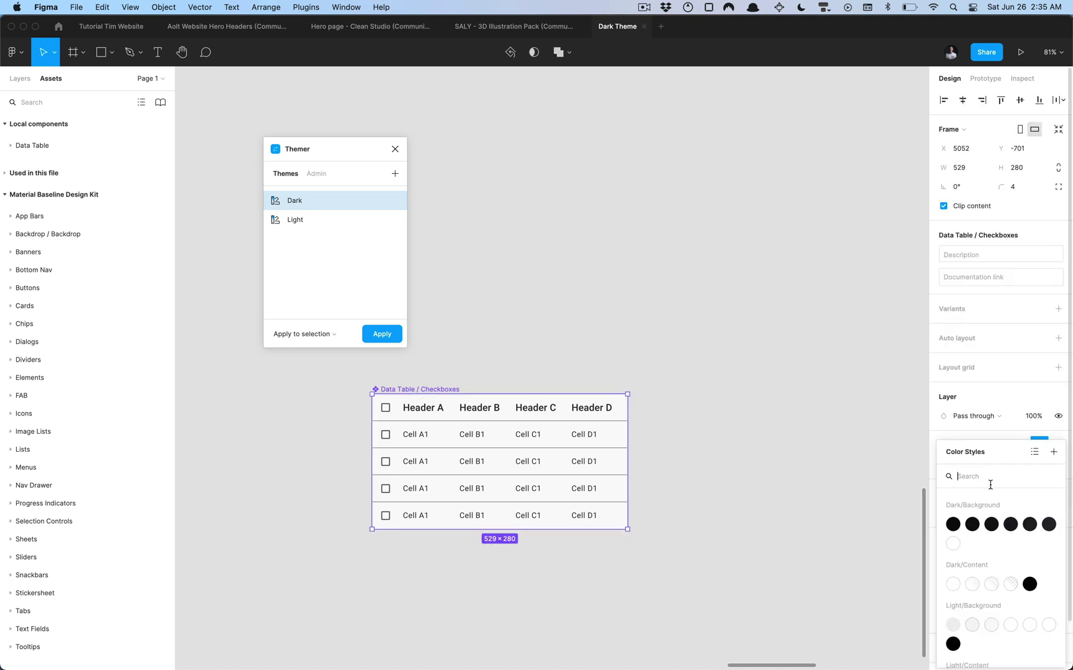
scroll(991, 562, "down", 2)
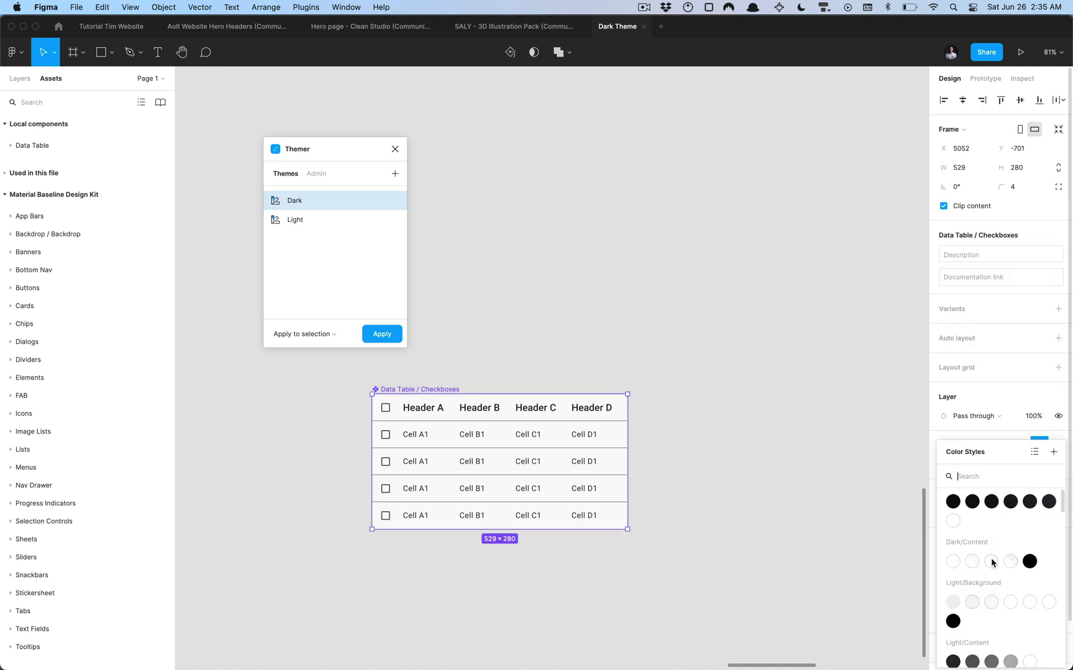
left_click(991, 604)
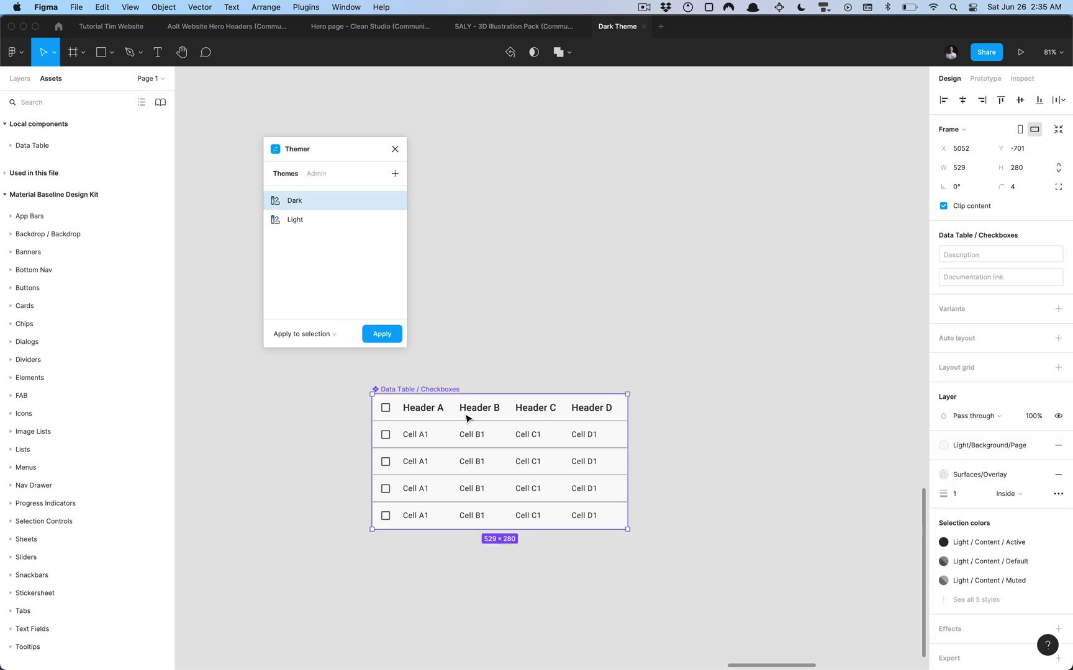
left_click(1005, 445)
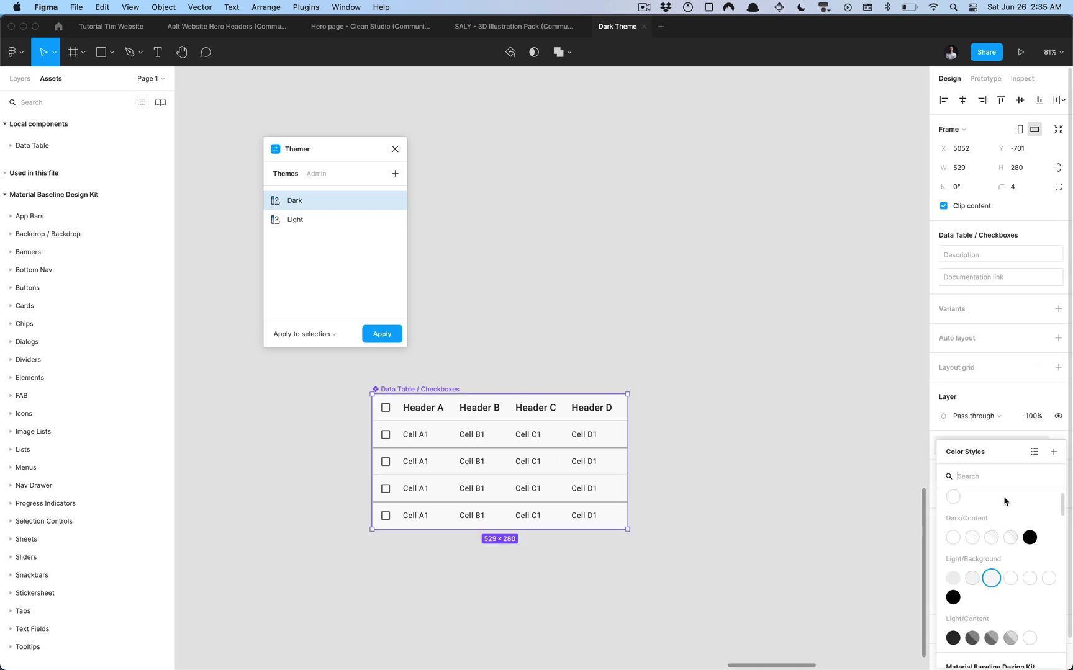
left_click(1011, 579)
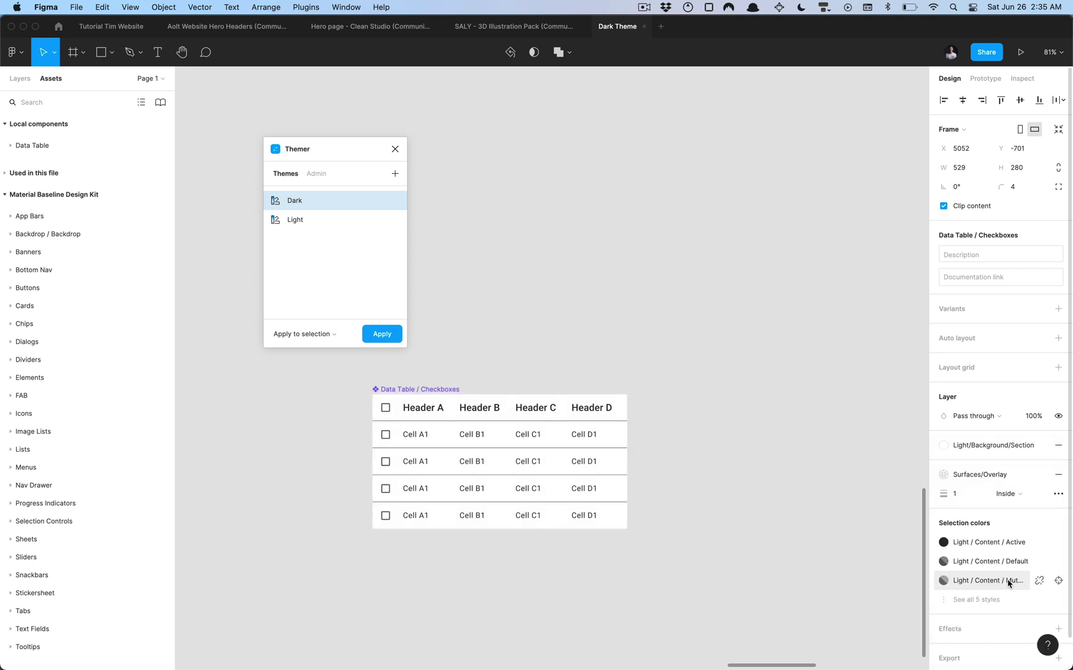
scroll(503, 373, "down", 3)
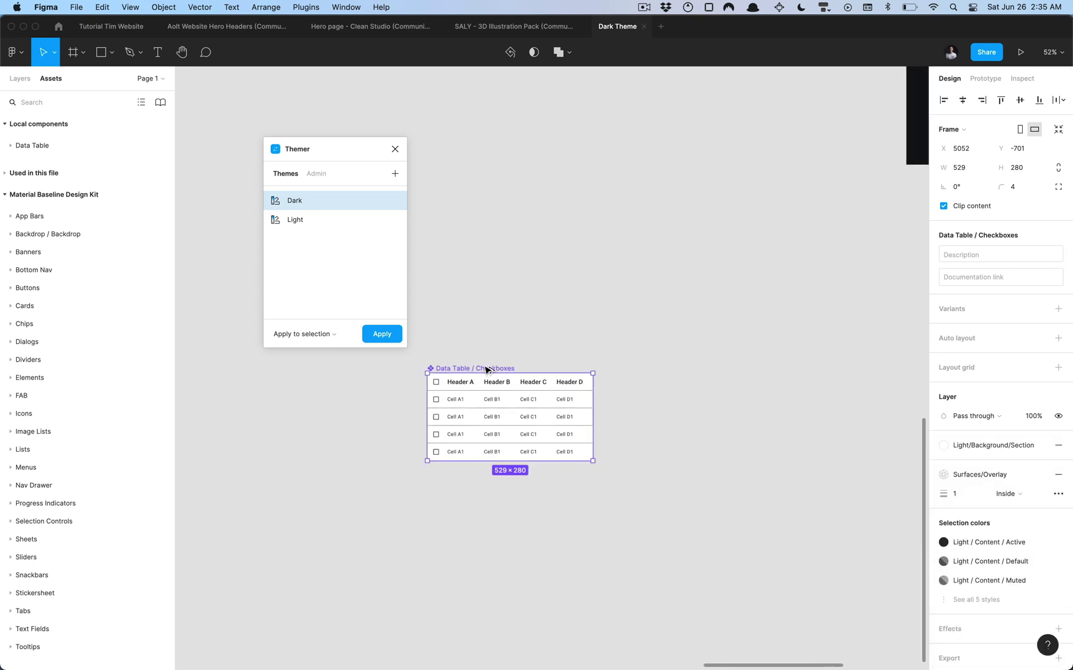
- Copy the data table to the right, apply the Dark theme, and duplicate it again
left_click_drag(486, 370, 670, 369)
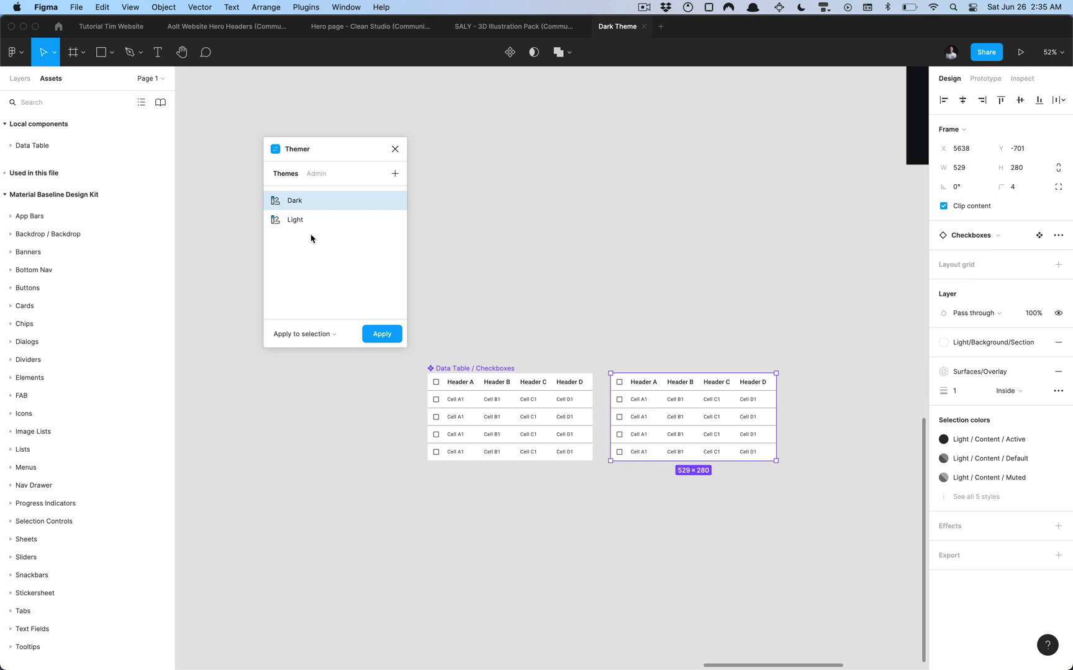
left_click(383, 334)
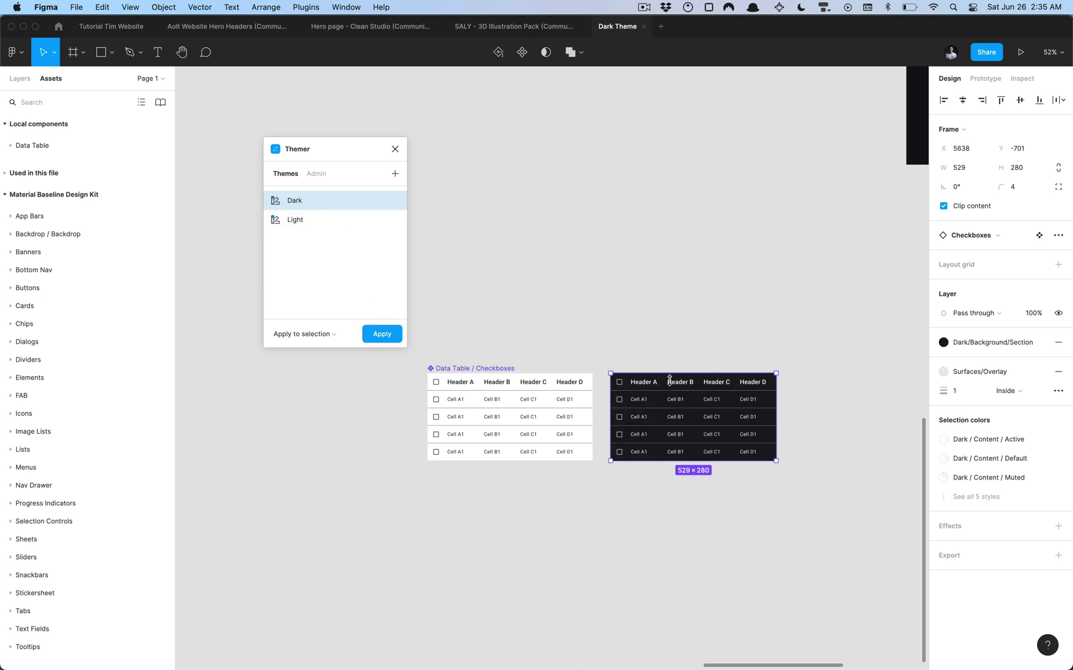
left_click_drag(666, 417, 845, 418)
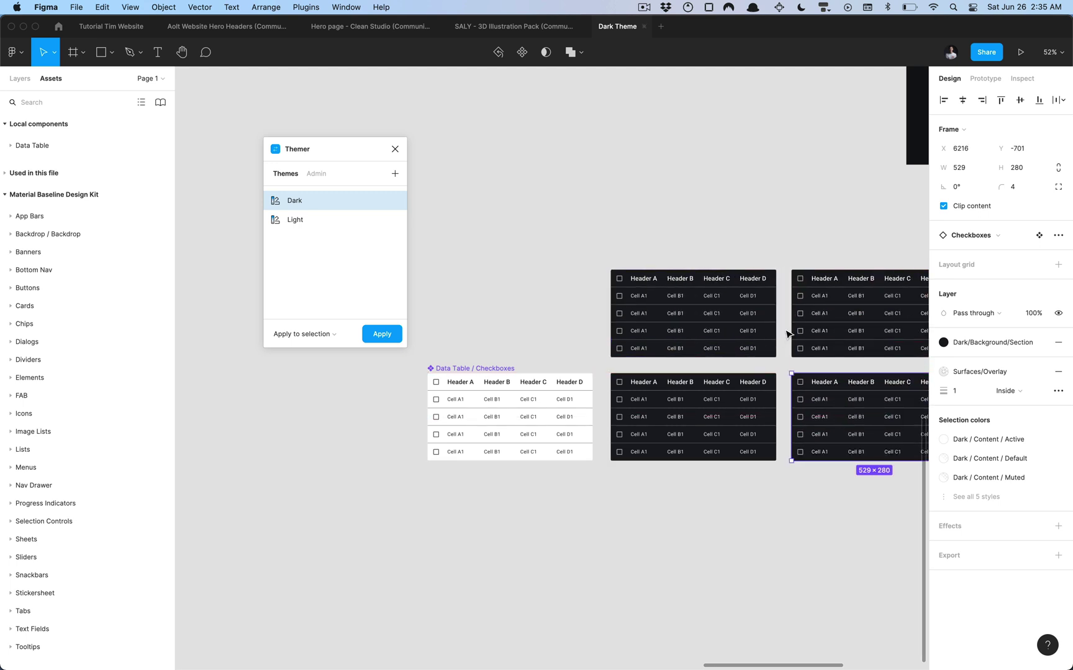
- Switch all four dark table copies to the Light theme and close Themer
scroll(792, 335, "right", 3)
left_click_drag(499, 250, 846, 488)
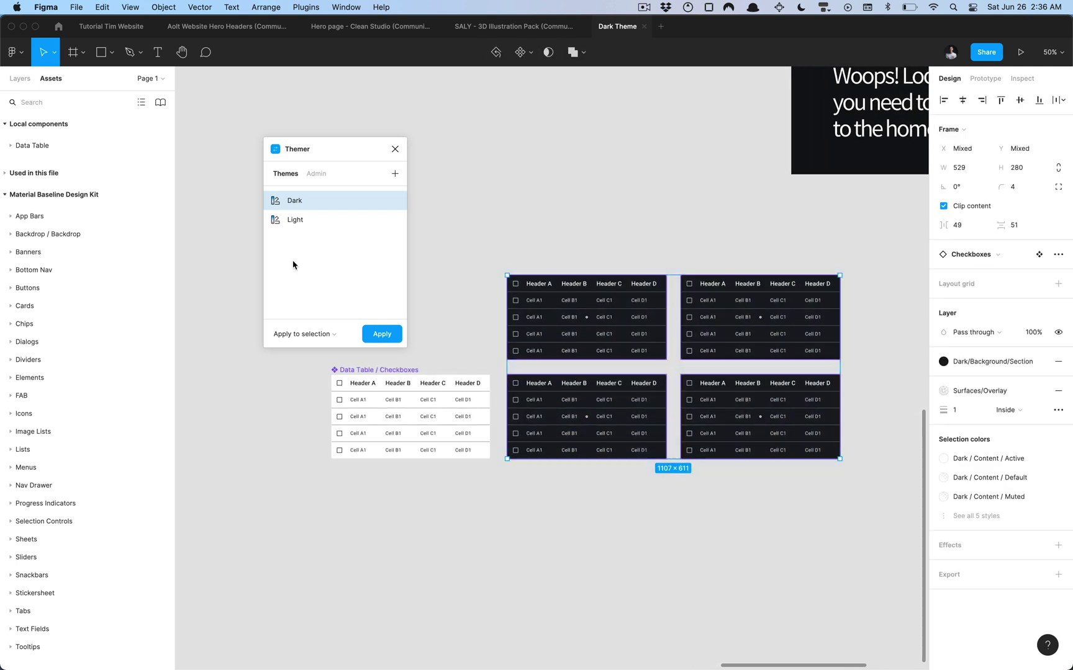
left_click(300, 229)
left_click(383, 334)
left_click(473, 252)
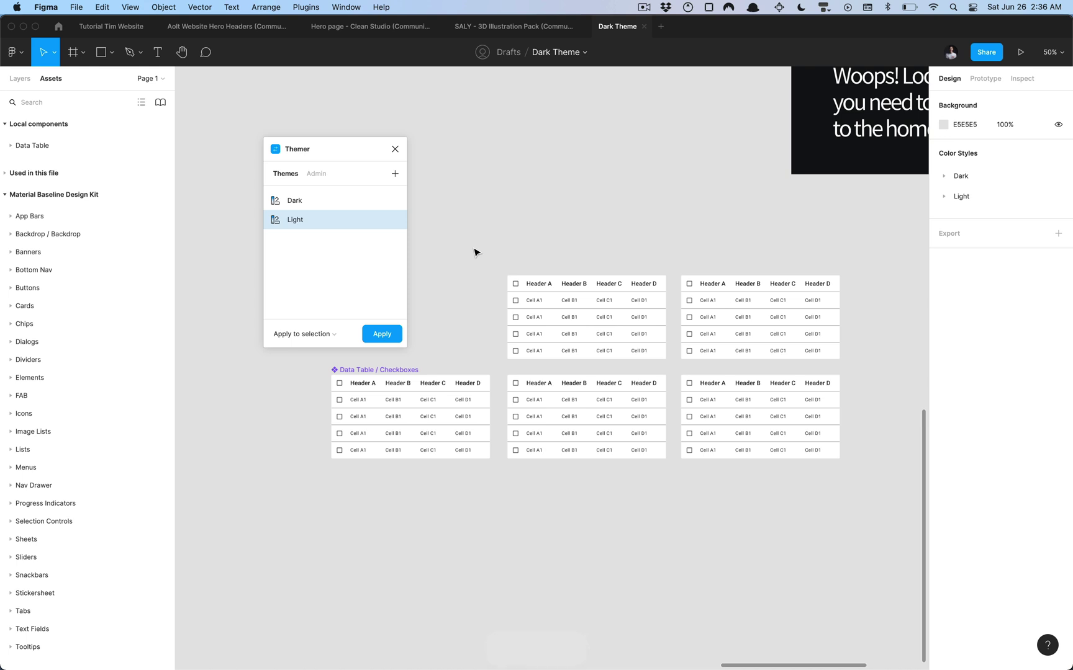
left_click(396, 149)
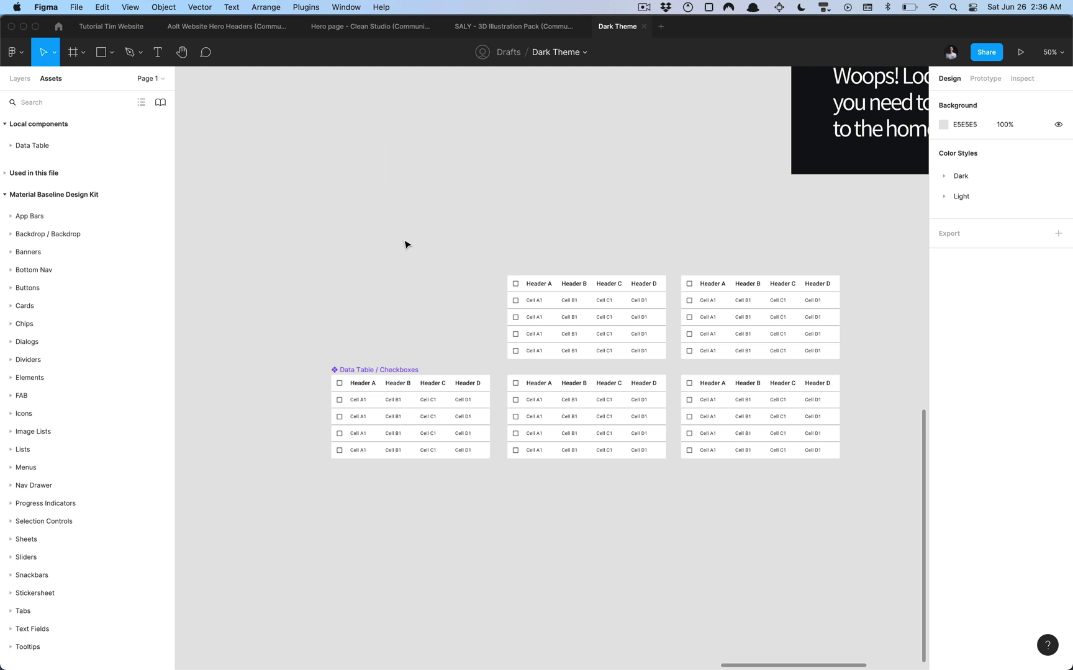